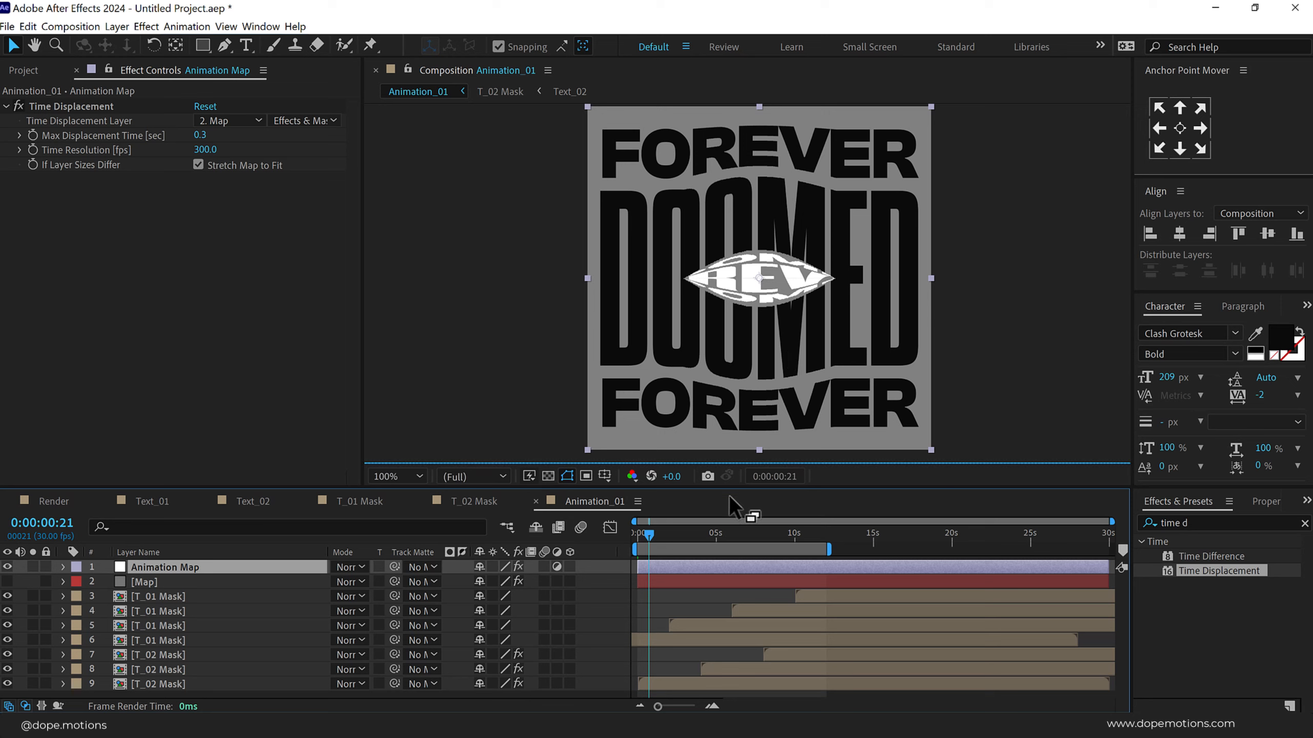
Set the preview resolution to Half and scrub through the first five seconds to review the displaced text animation.
click(469, 476)
click(482, 523)
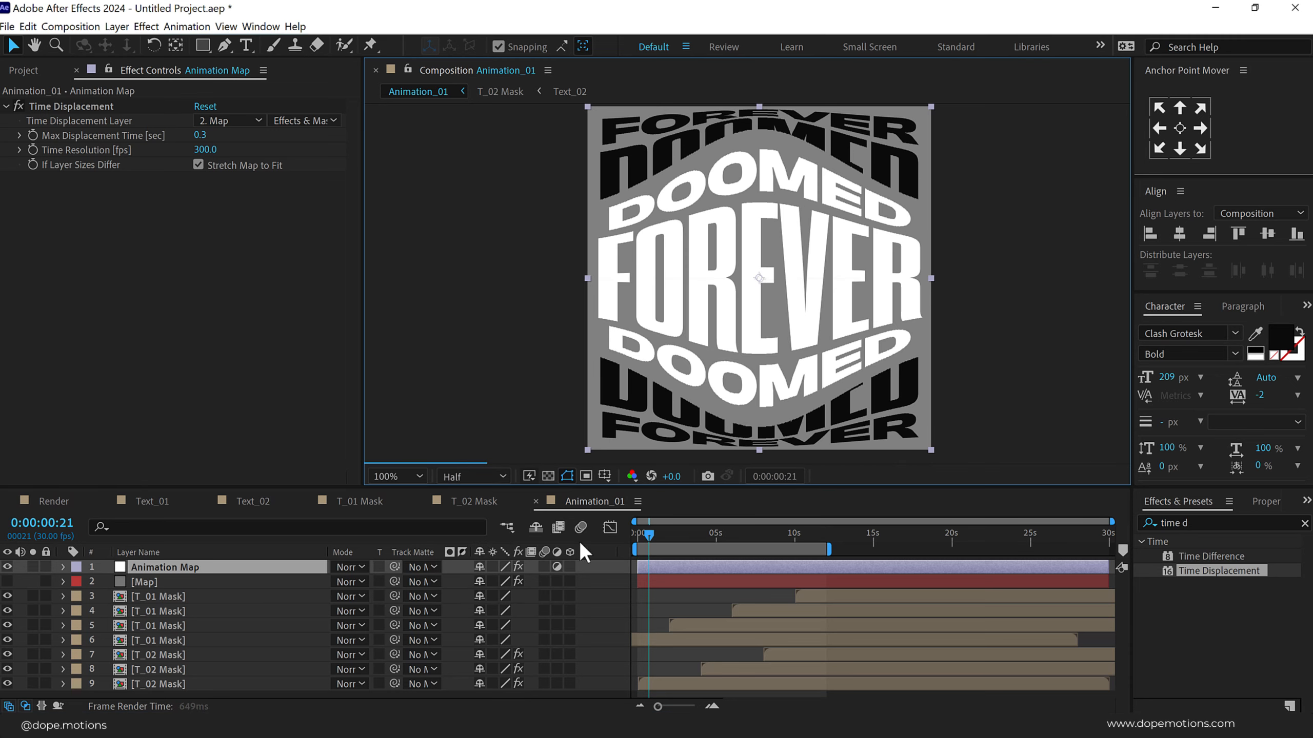
drag(654, 536, 681, 538)
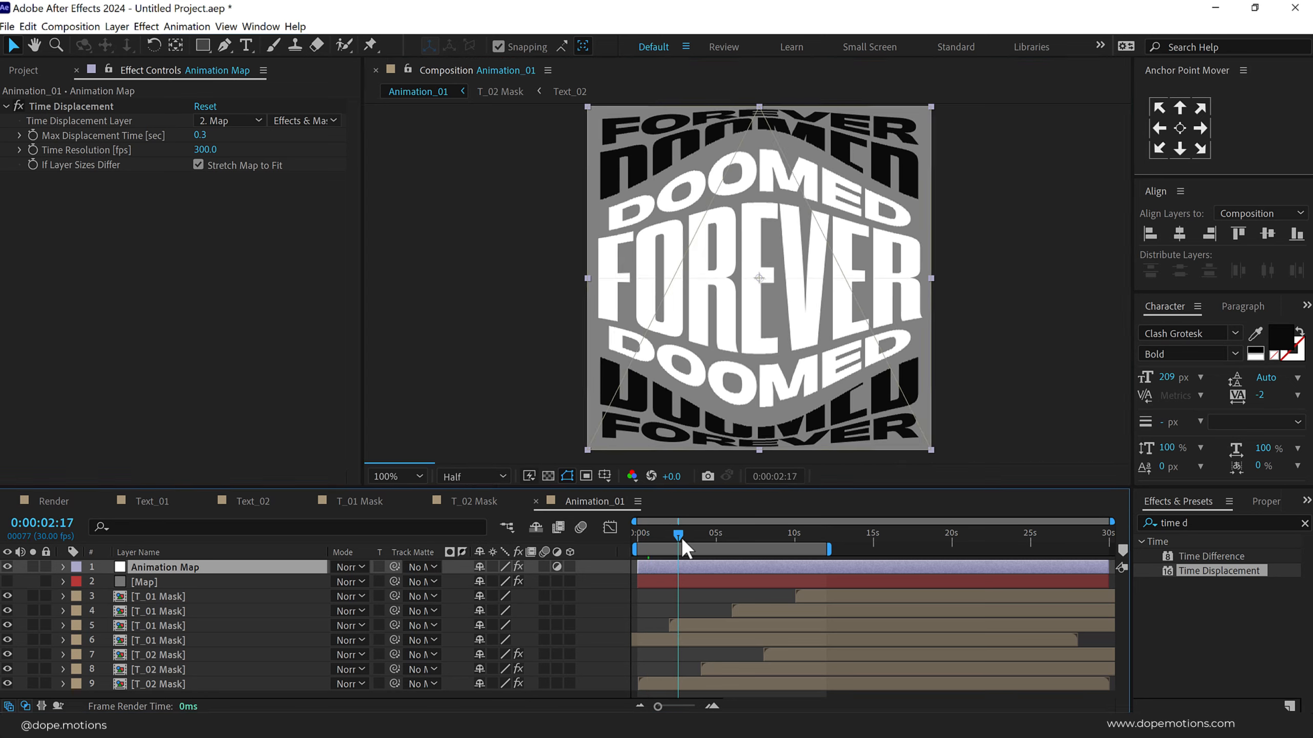
click(662, 536)
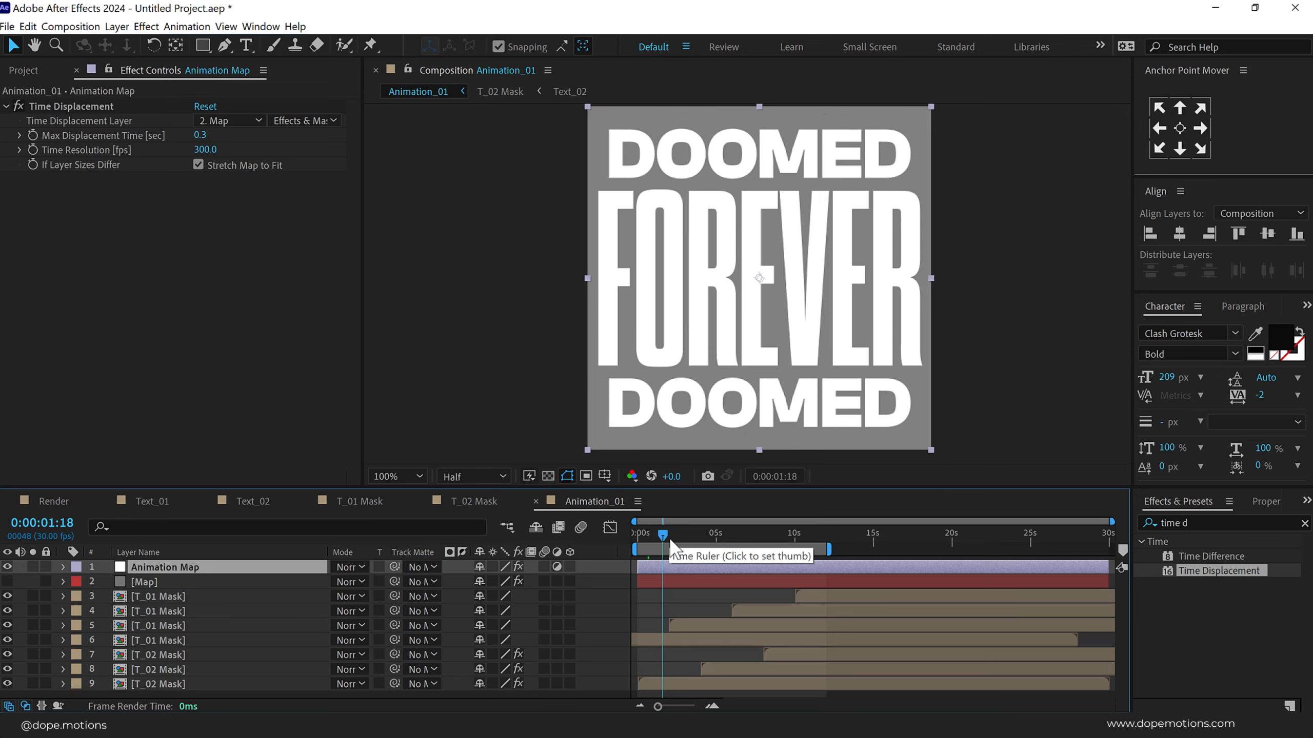
click(683, 538)
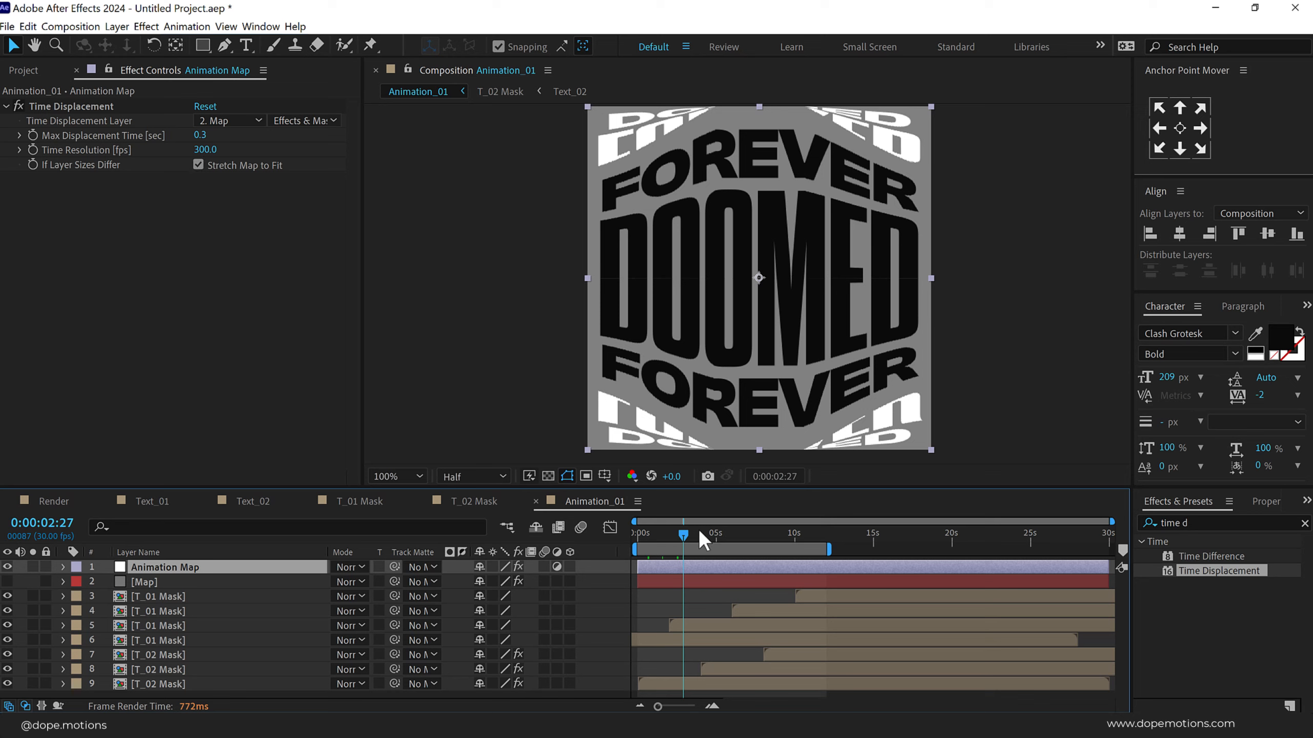
mouse_move(699, 532)
mouse_down()
mouse_move(745, 534)
mouse_move(714, 535)
mouse_up()
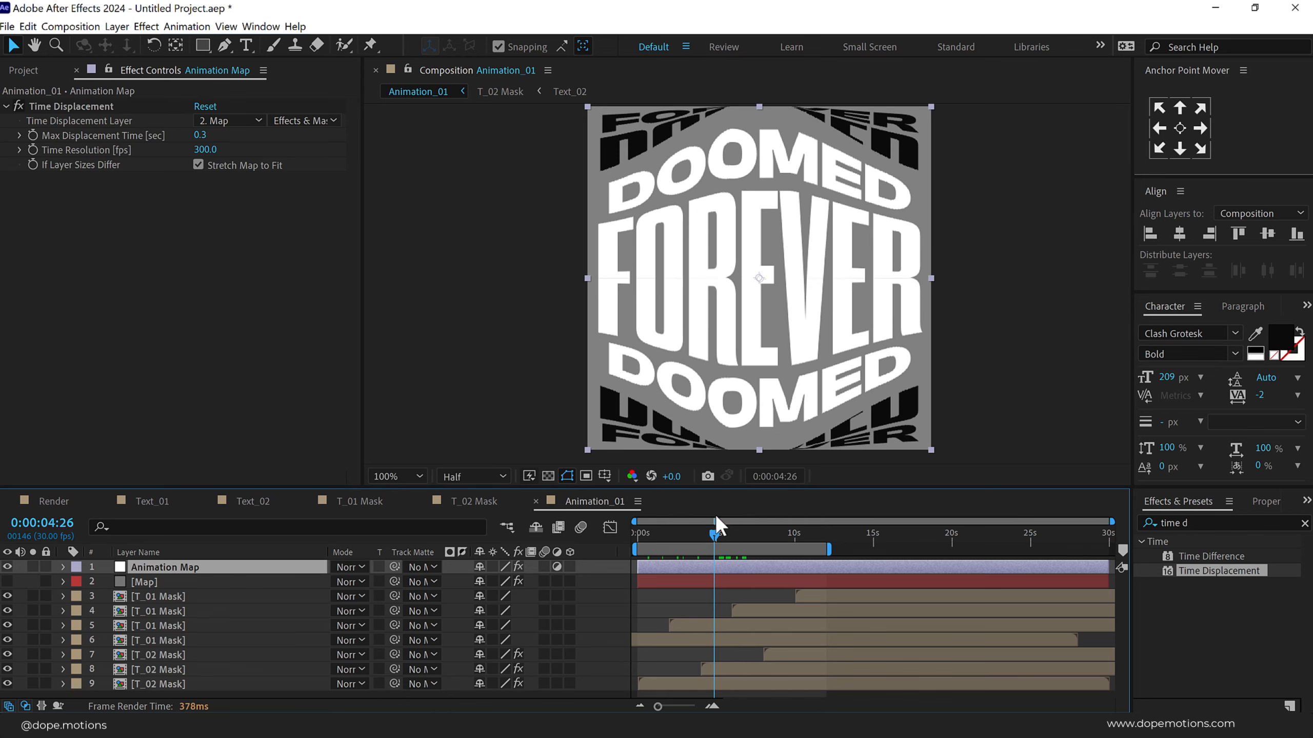
Restore the preview resolution to Full and examine the edges of the displaced lettering at 200% magnification.
key(period)
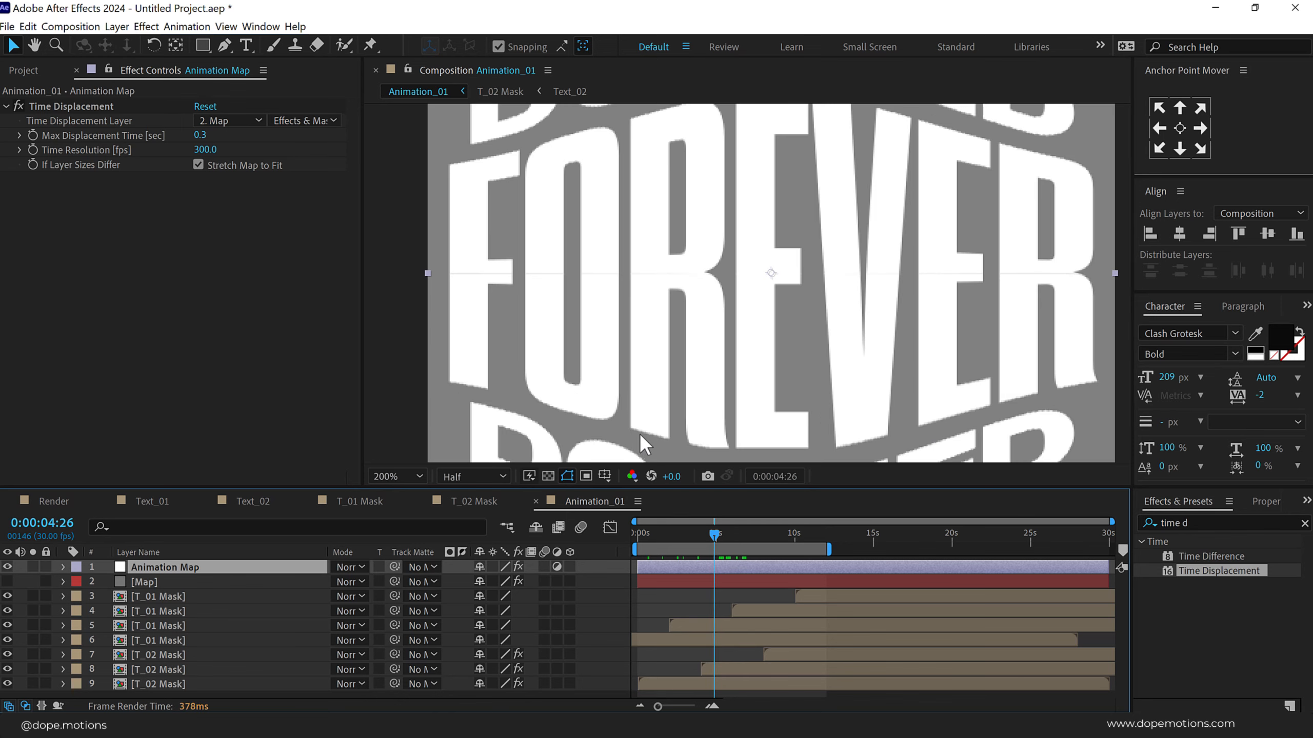
click(465, 477)
click(477, 499)
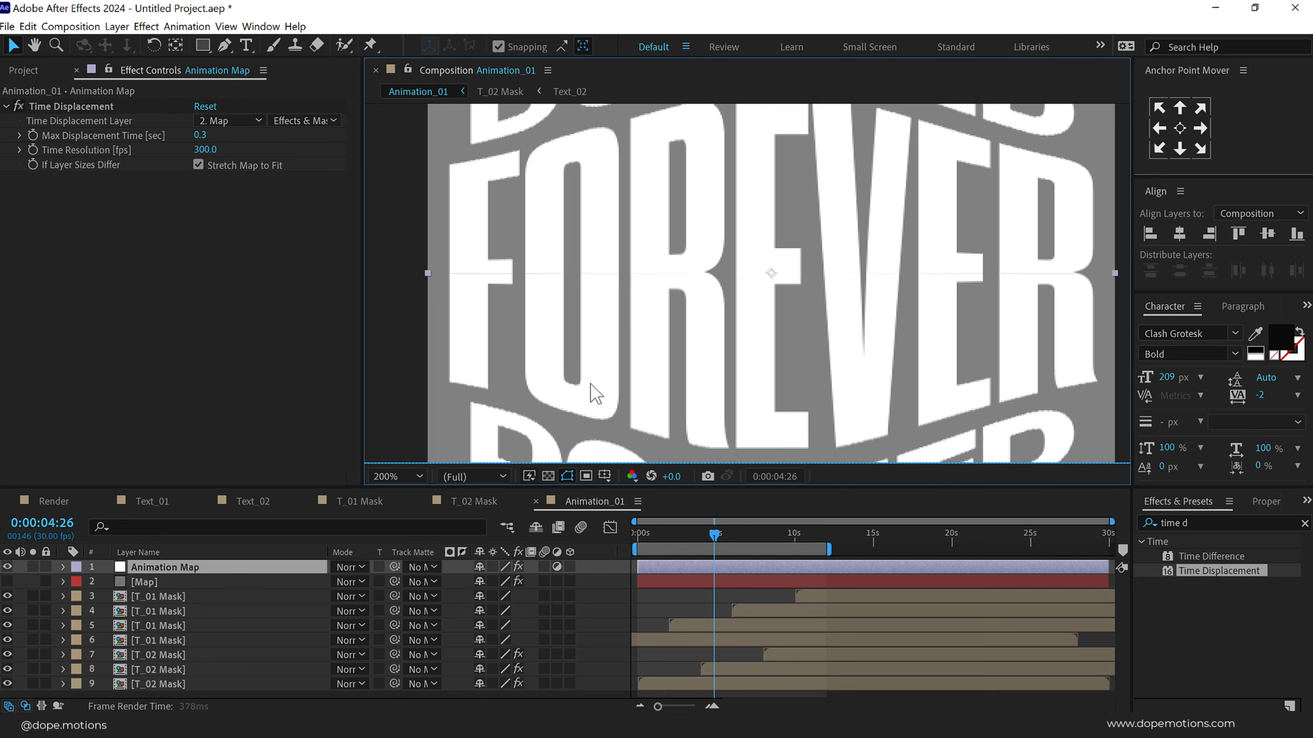
drag(610, 381, 613, 201)
drag(582, 309, 610, 362)
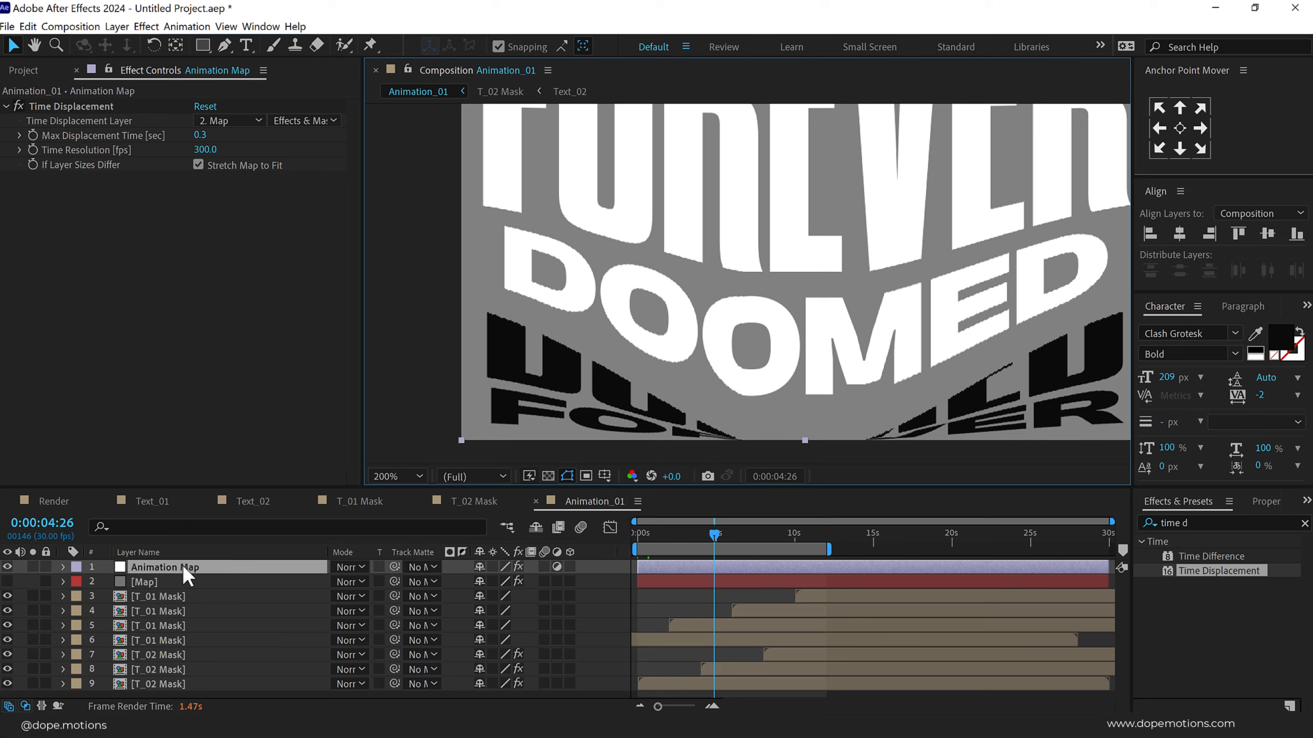
Apply Gaussian Blur to the Animation Map layer and set its Blurriness to 10.
click(1192, 520)
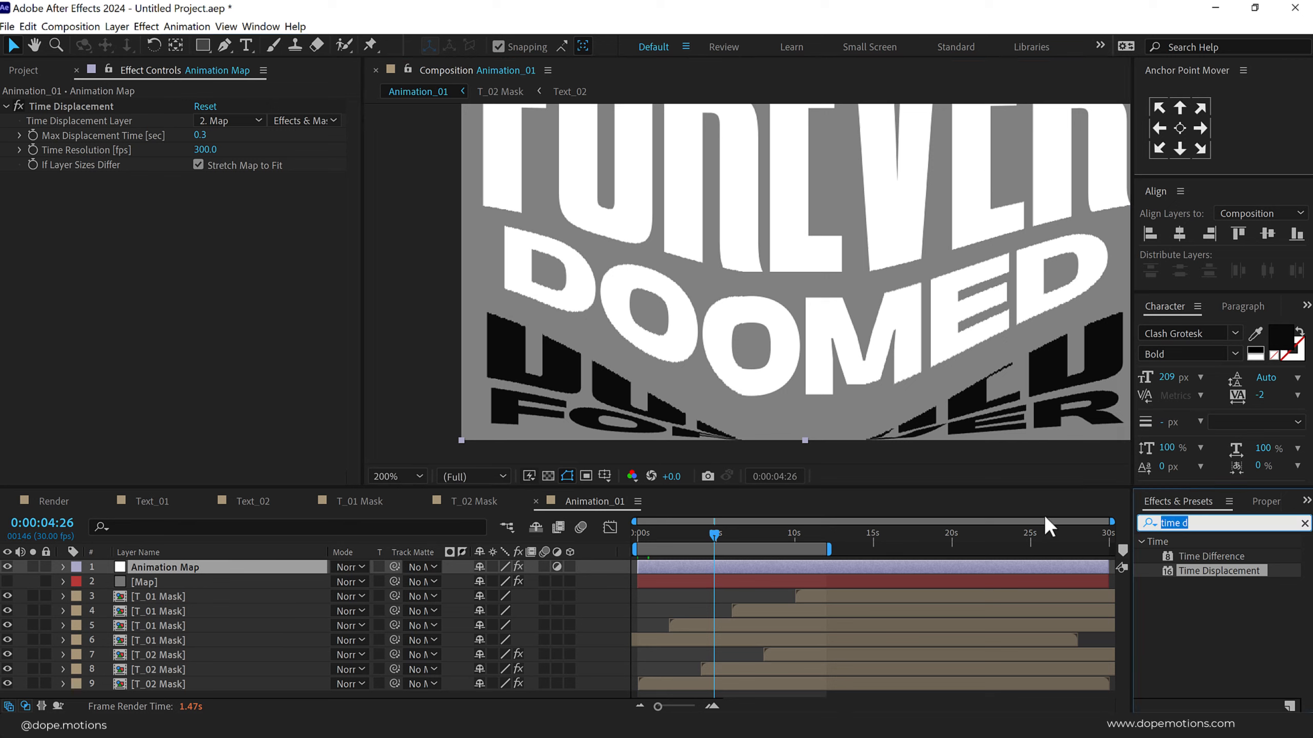
text(gau)
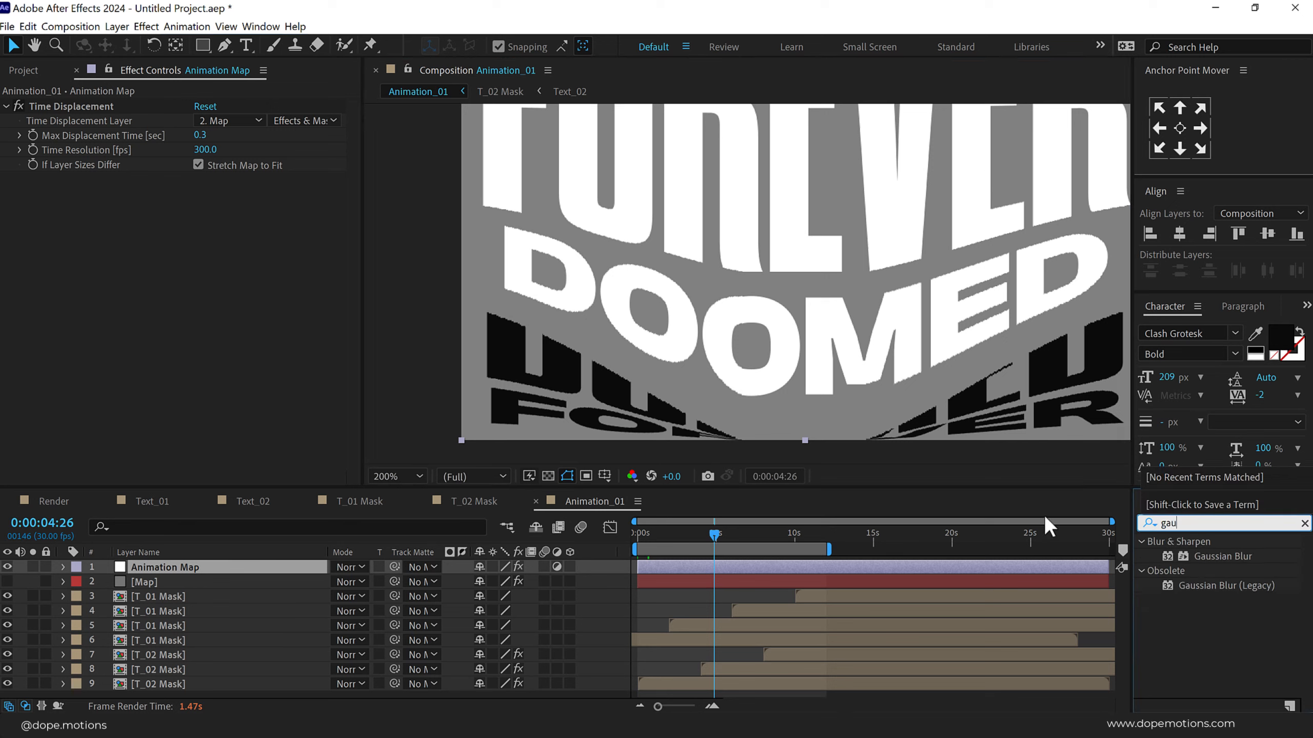
drag(1222, 556, 335, 186)
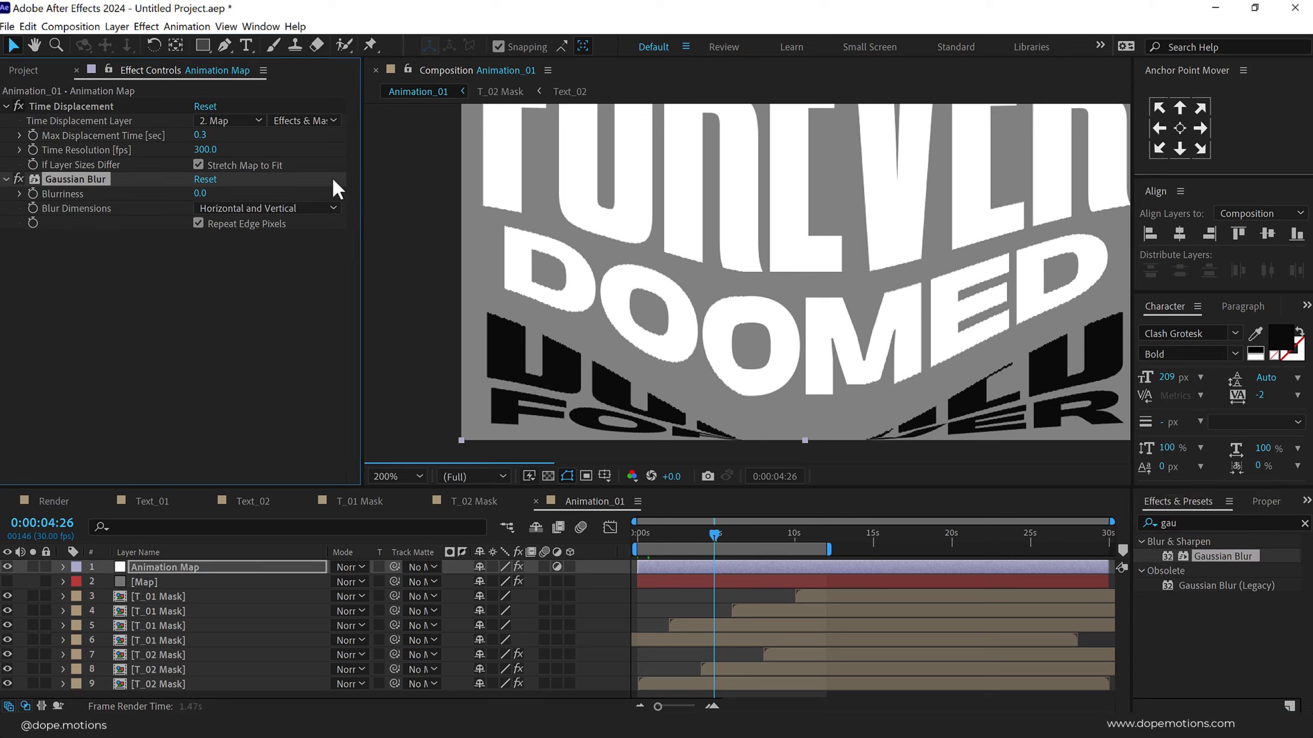
click(201, 193)
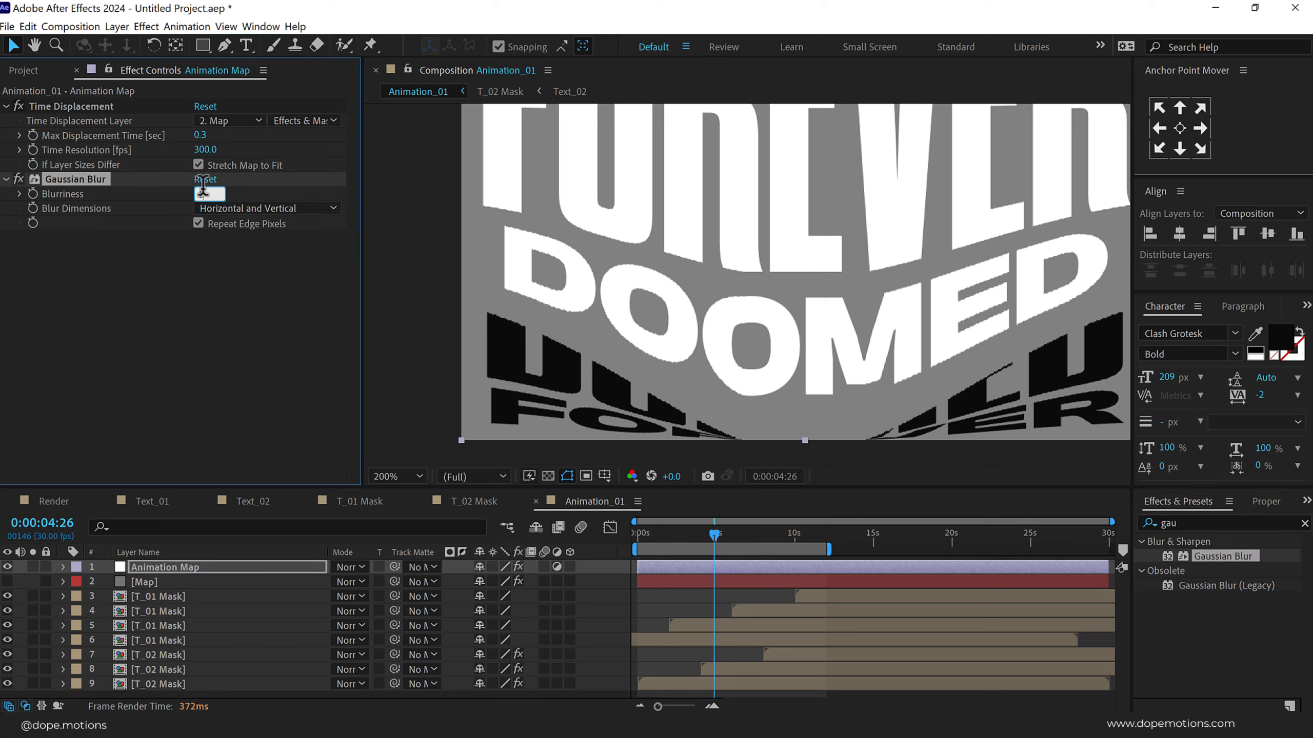
text(10)
key(Return)
Add the Curves color correction effect to the Animation Map layer.
click(1189, 522)
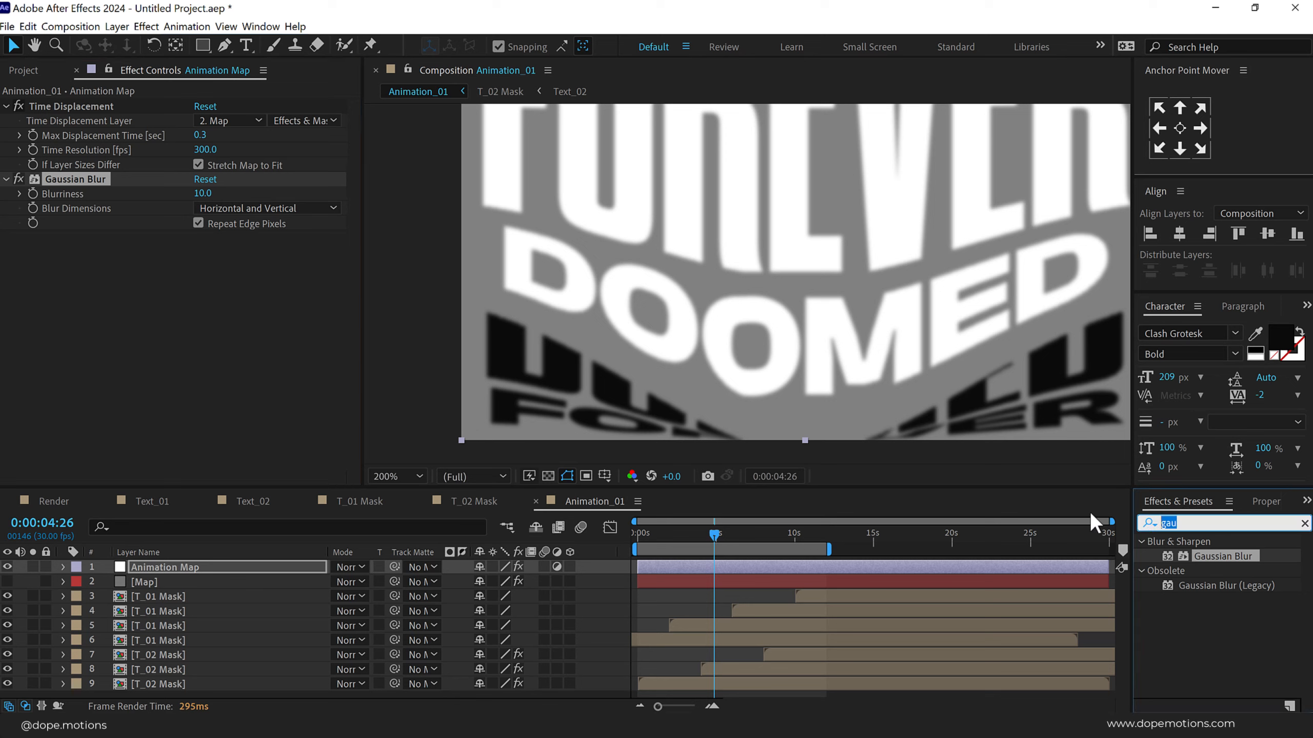
text(curv)
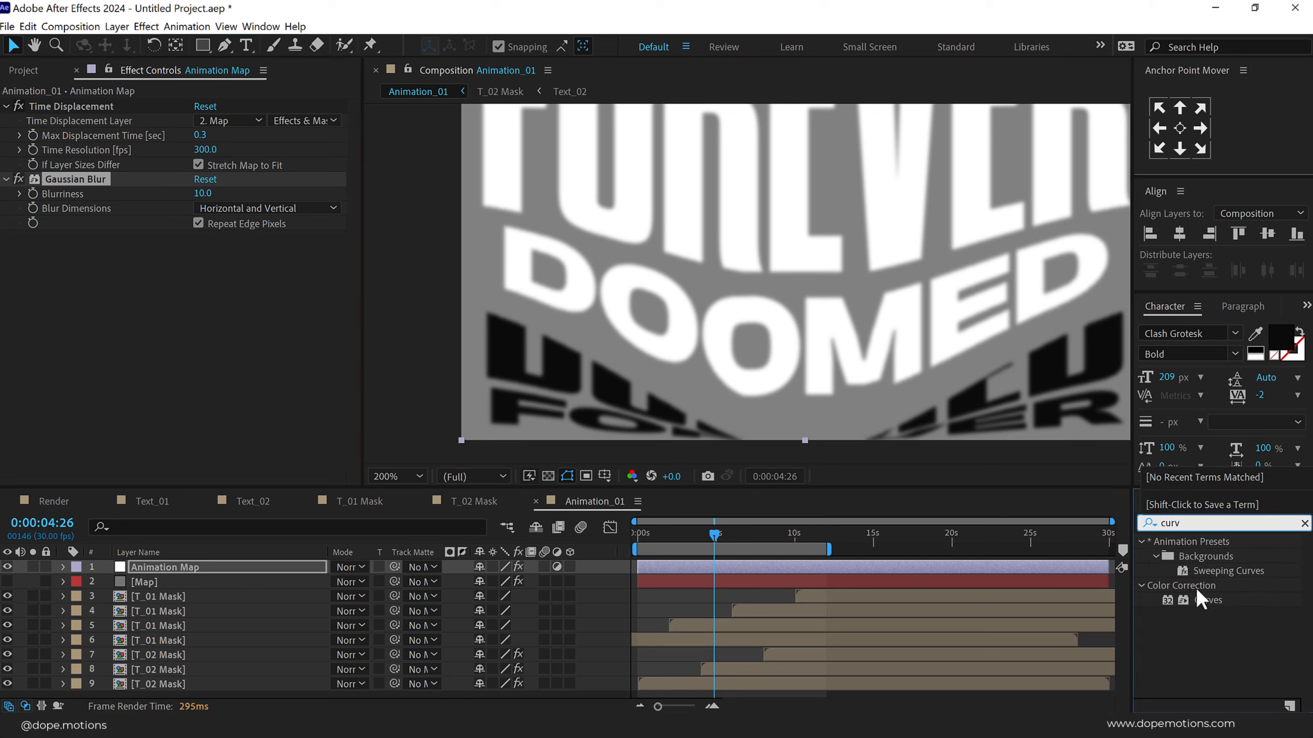
double_click(1197, 595)
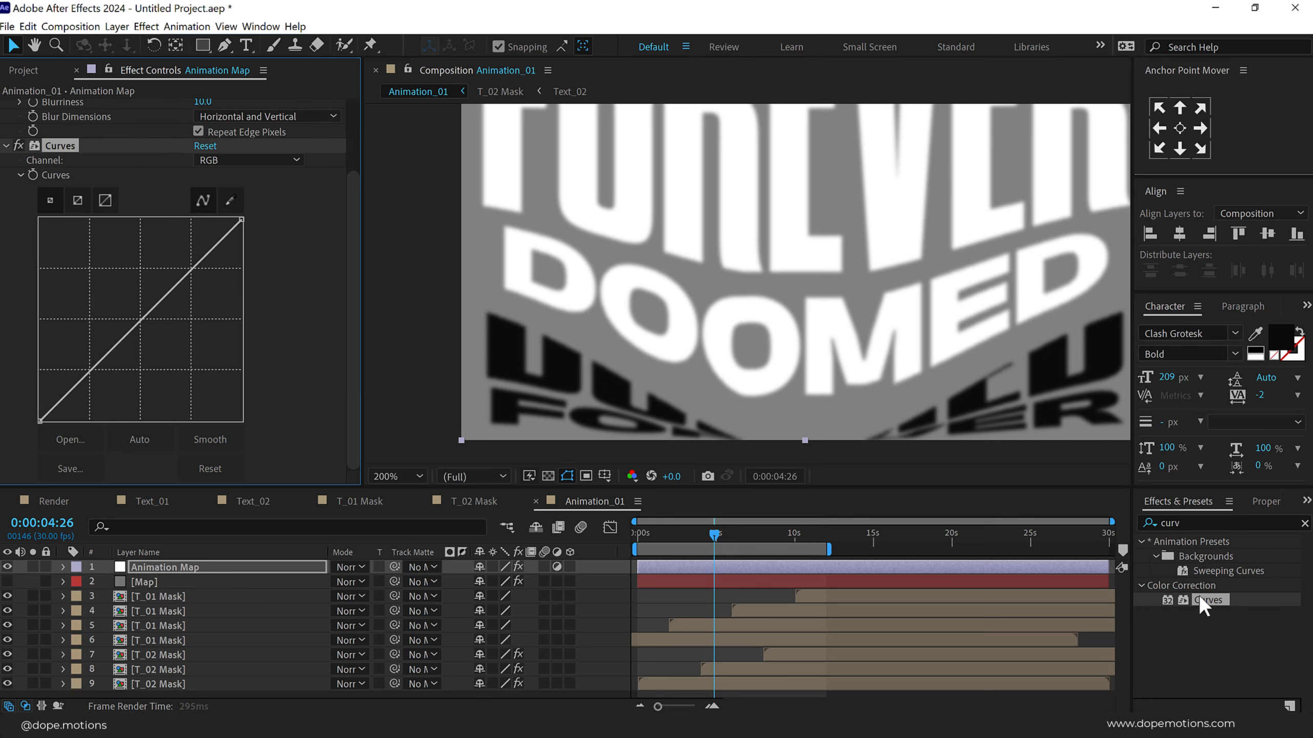
Shape the Curves effect's Alpha channel into a steep S-curve, with one point raised to maximum and another lowered near minimum around the midpoint.
click(220, 162)
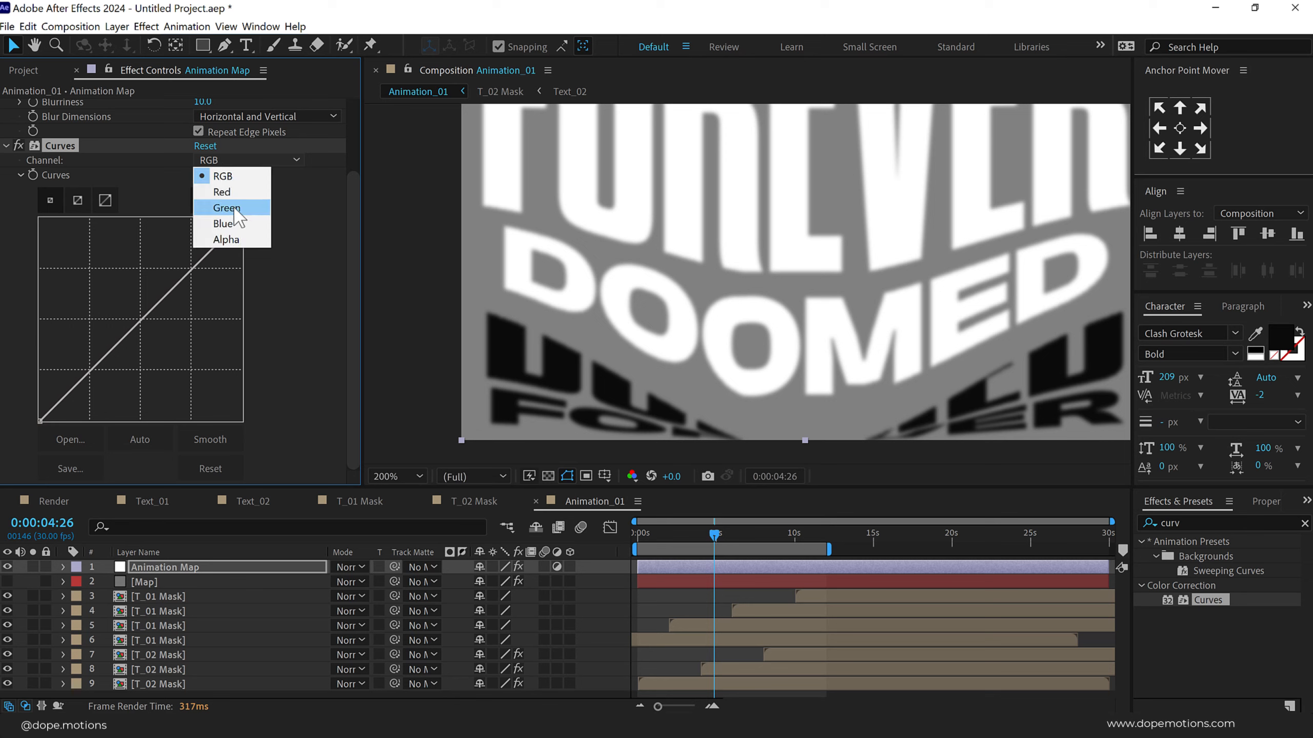
click(234, 238)
drag(187, 273, 157, 218)
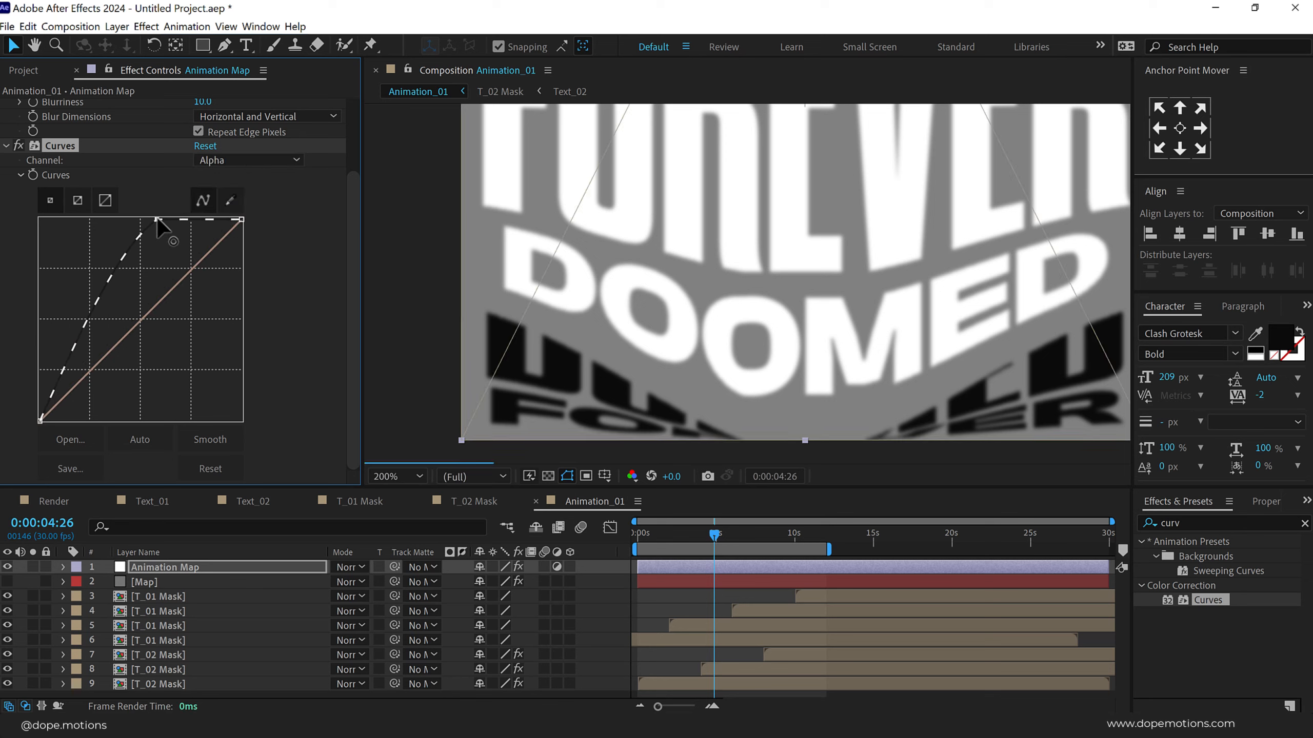
drag(97, 308, 129, 419)
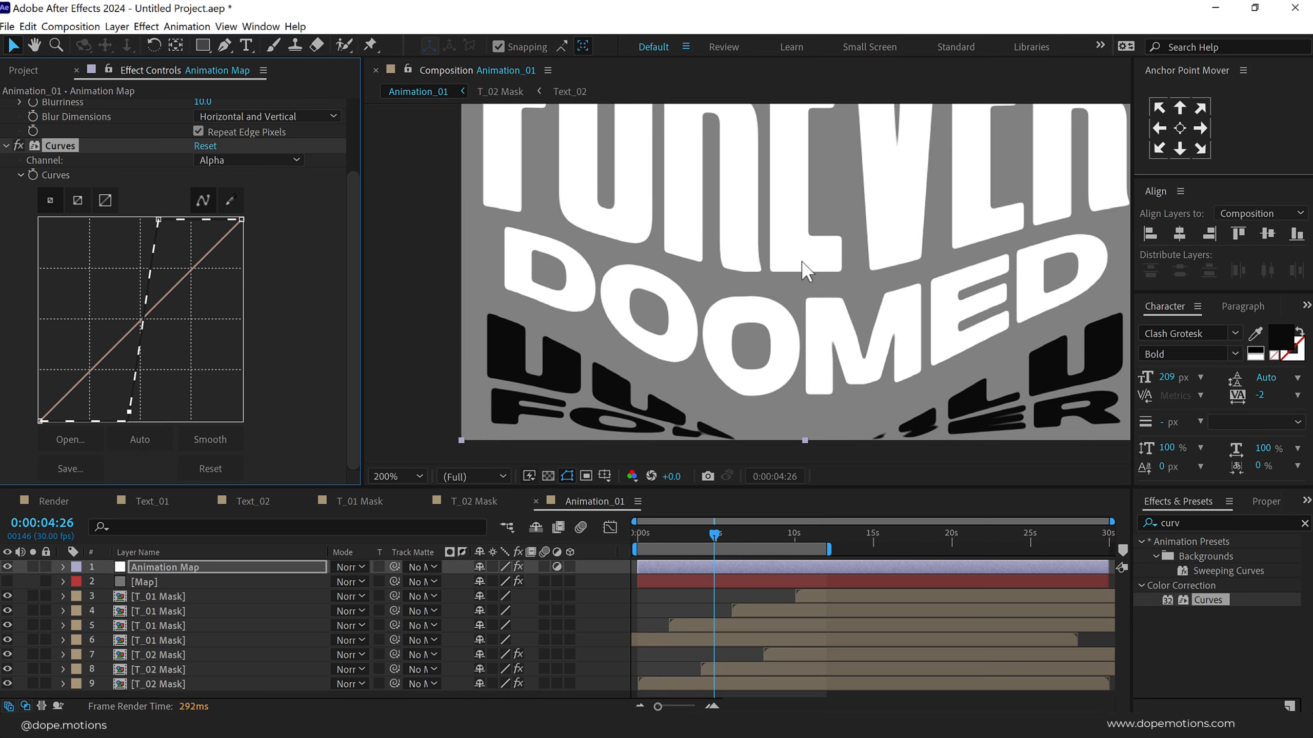
key(comma)
drag(825, 201, 806, 273)
scroll(796, 289, down, 1)
scroll(795, 289, up, 1)
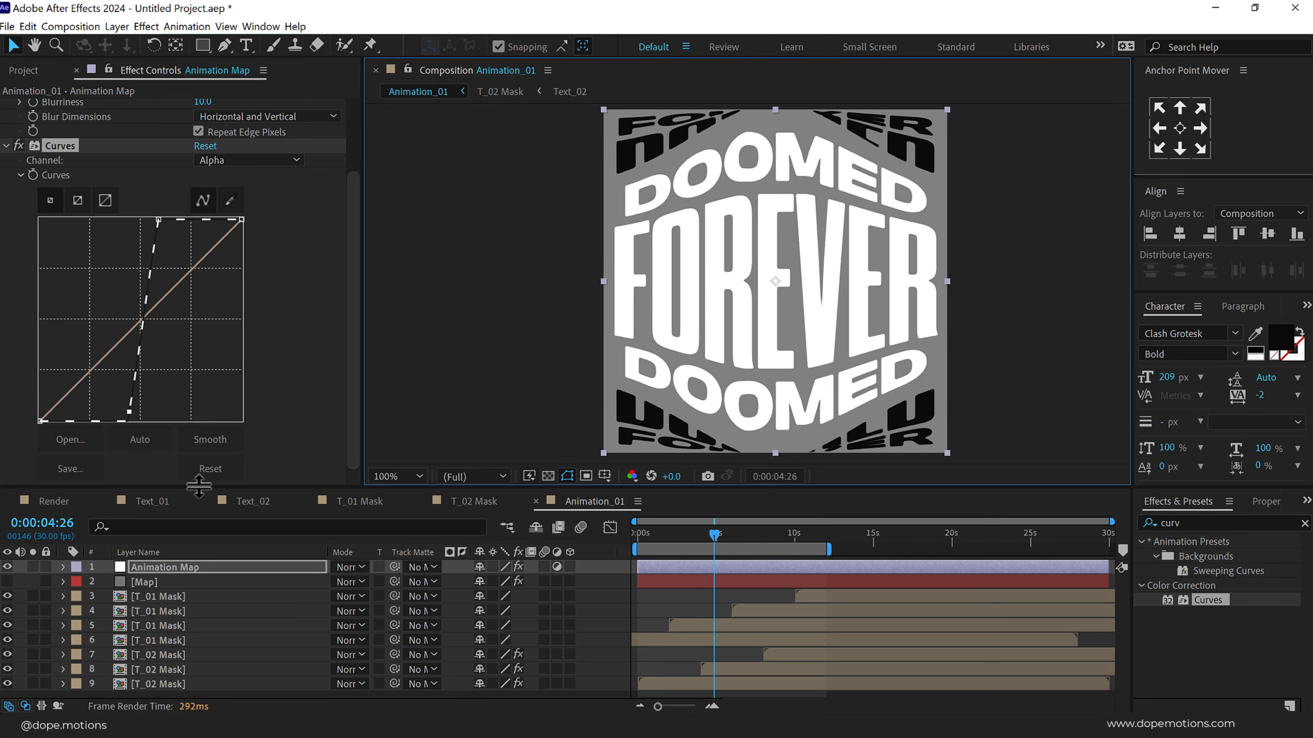
Create a new adjustment layer in Animation_01 and name it Offset.
drag(193, 487, 193, 445)
right_click(204, 674)
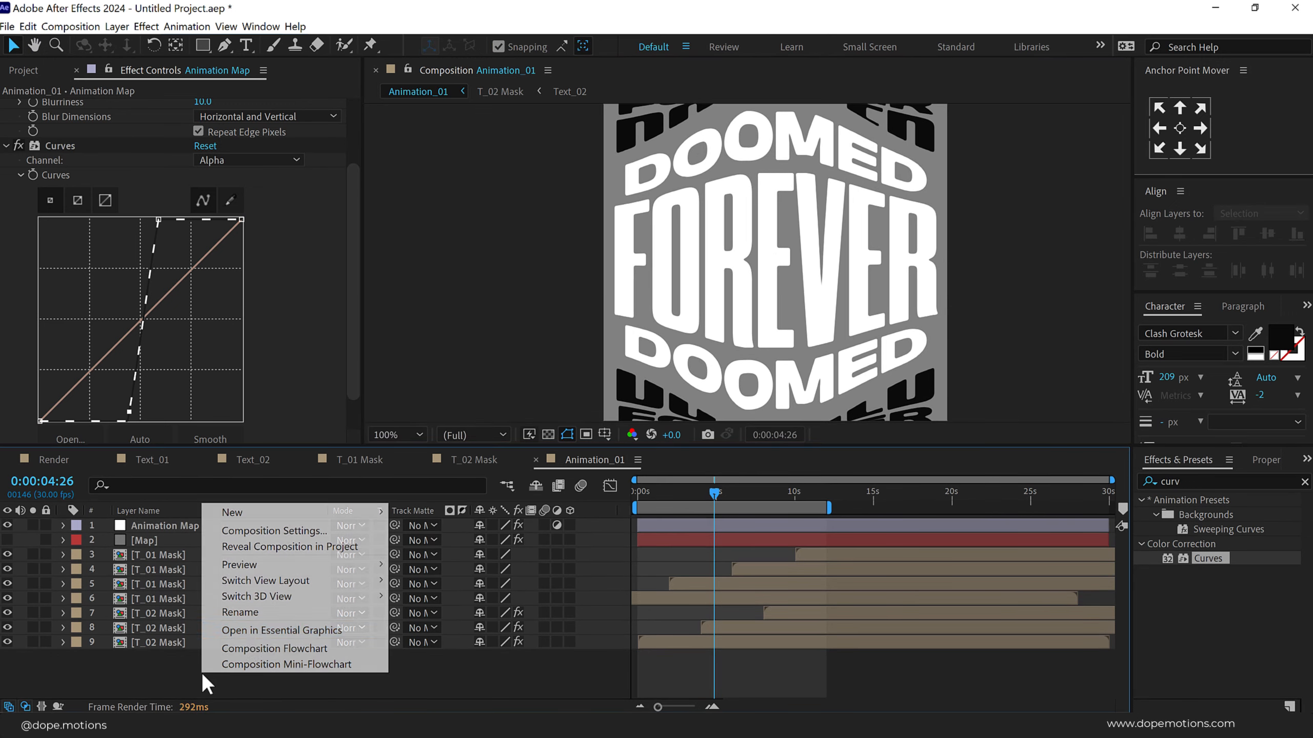
mouse_move(298, 513)
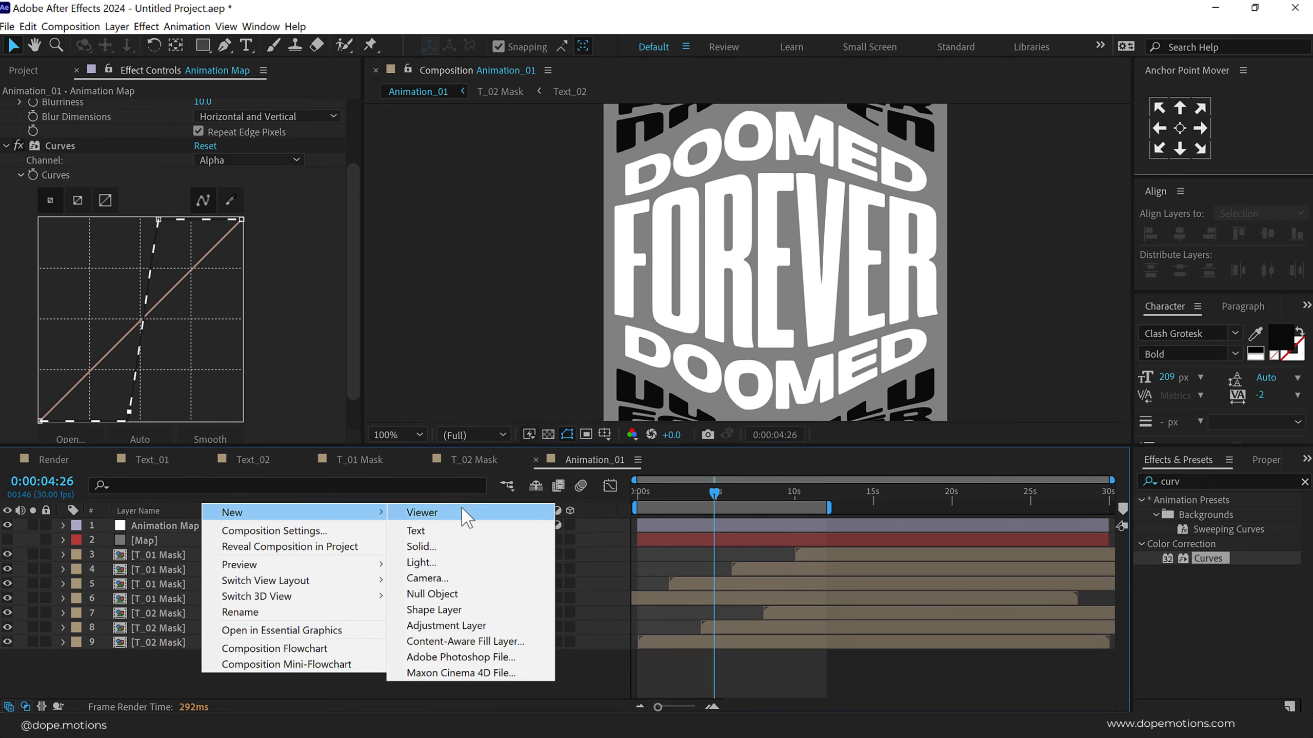
click(448, 626)
key(Return)
text(Offse)
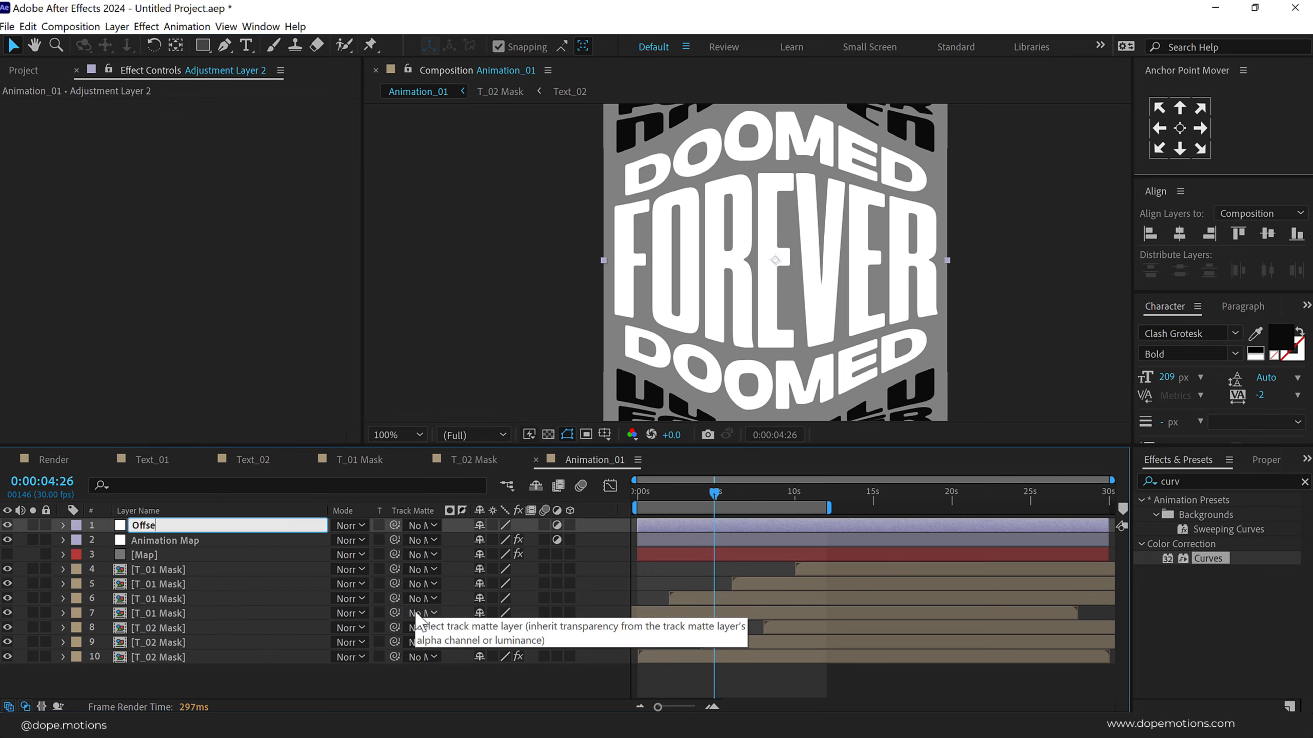
text(t)
key(Return)
Apply the Offset distort effect to the Offset adjustment layer.
click(1189, 481)
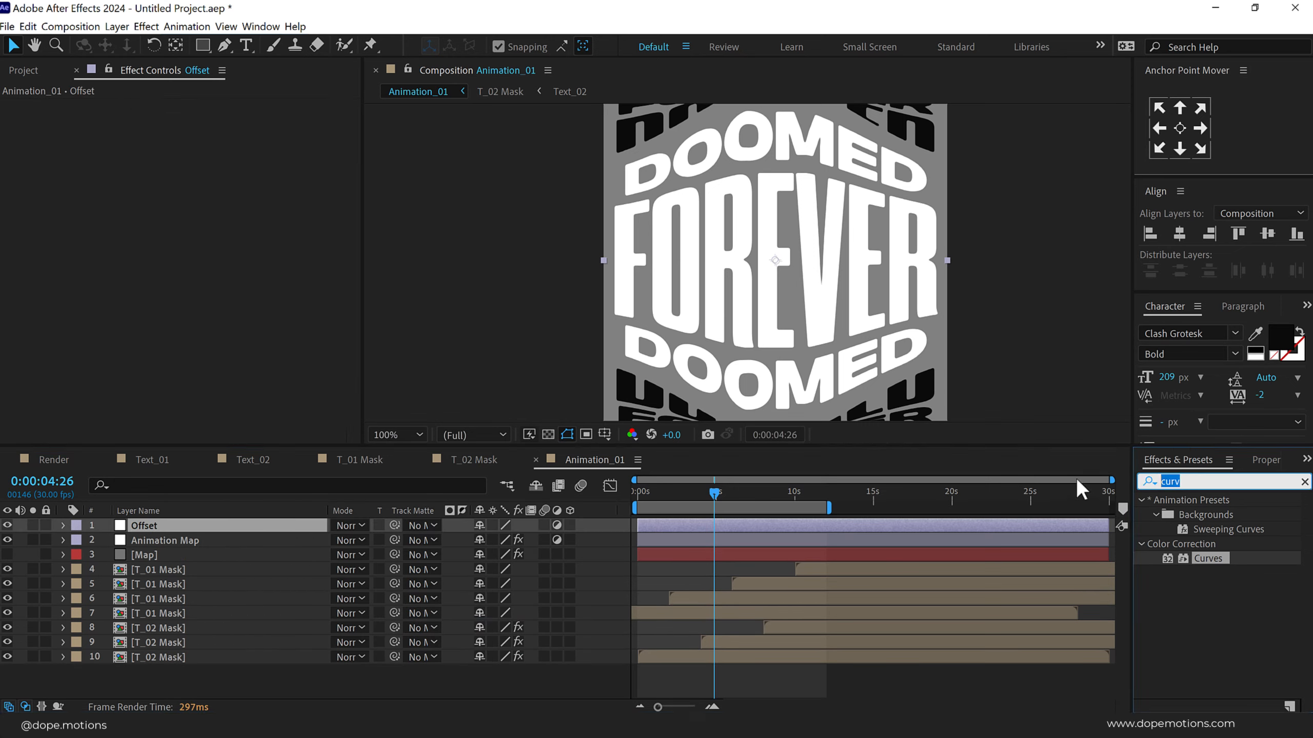
text(offs)
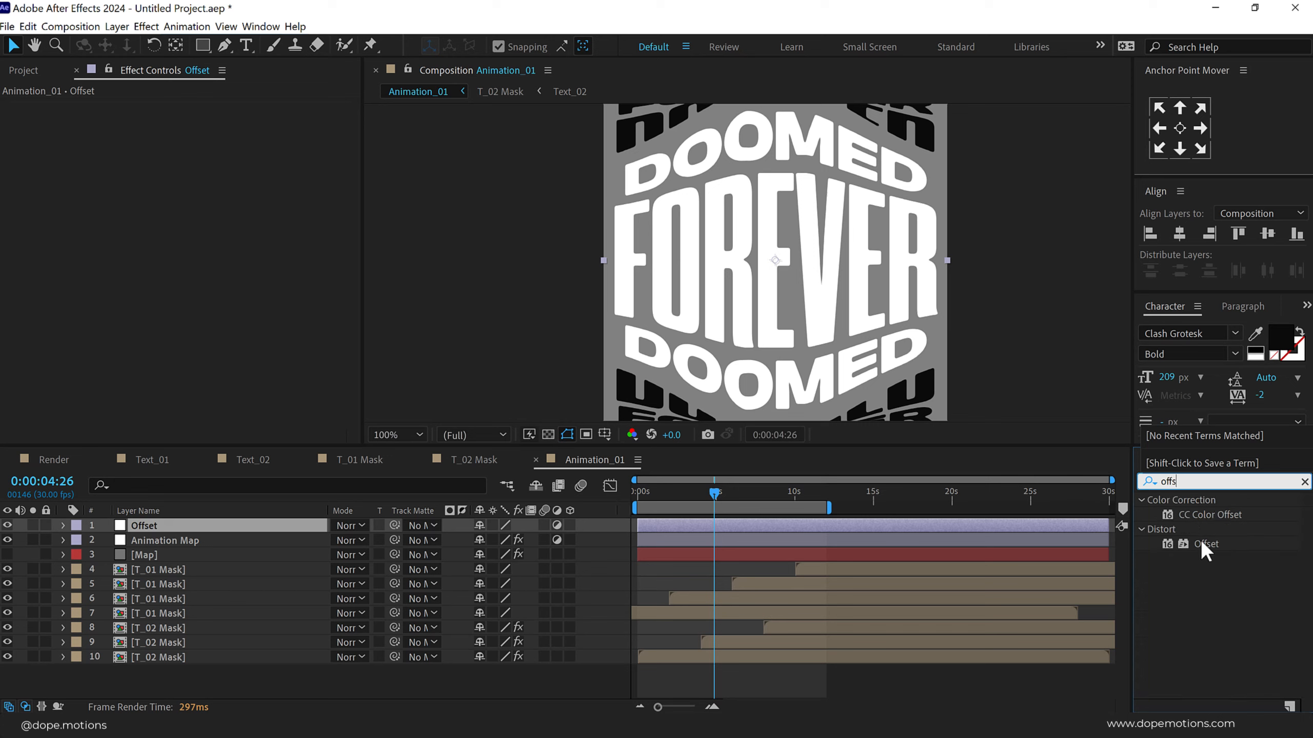
double_click(1201, 543)
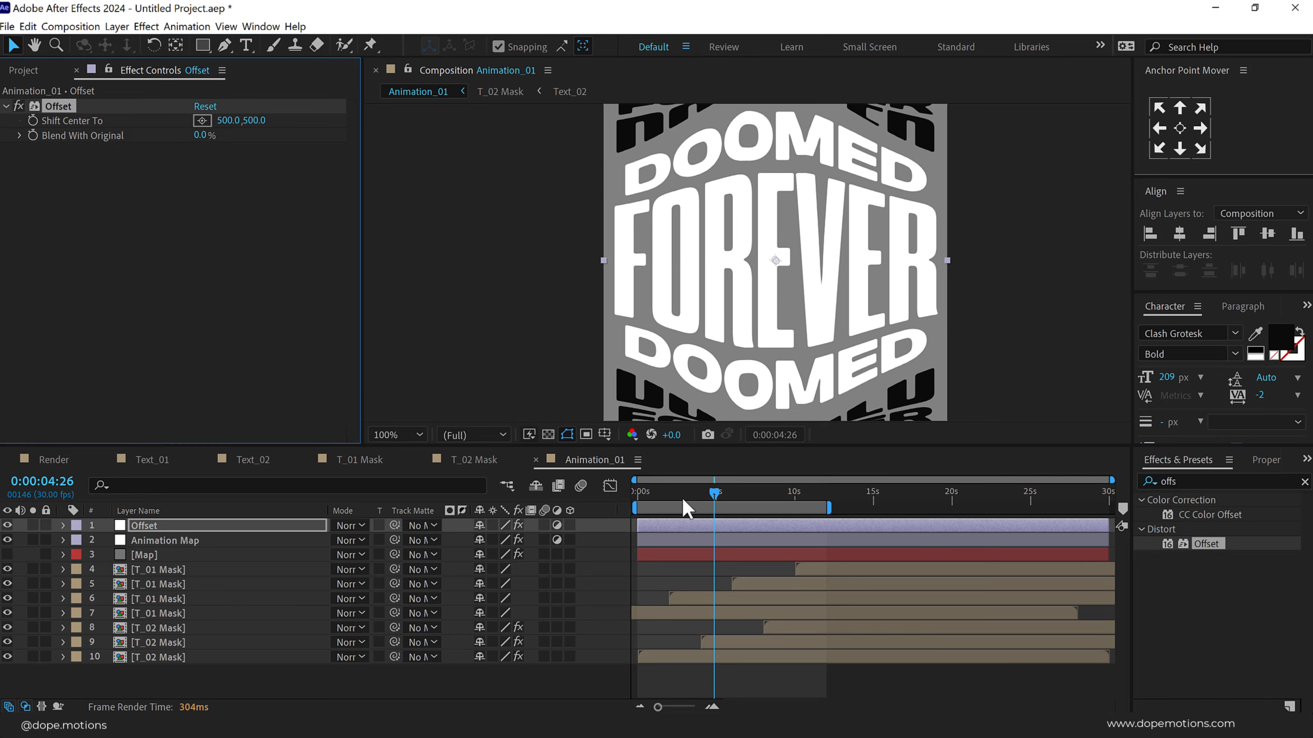
Set a starting keyframe for the Offset effect's Shift Center To at 0:00:00:00.
key(Home)
scroll(689, 579, up, 1)
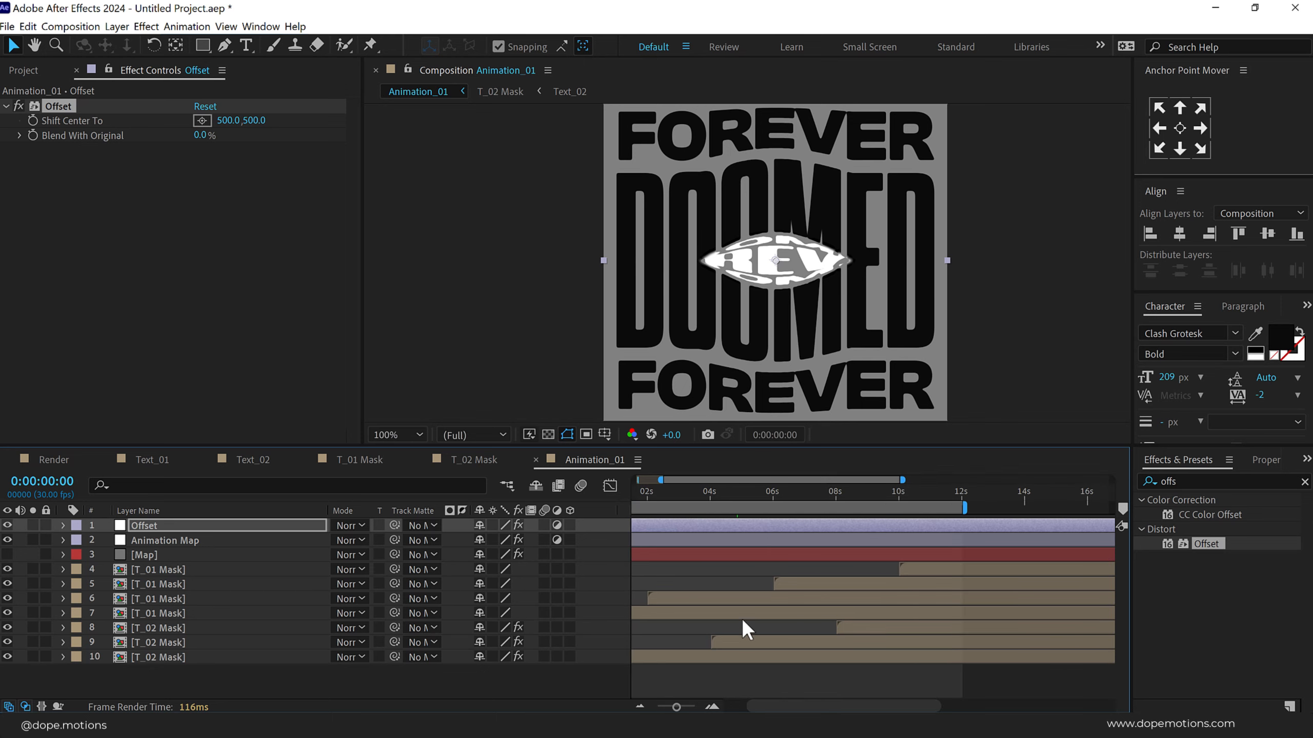
drag(770, 704, 427, 623)
click(219, 526)
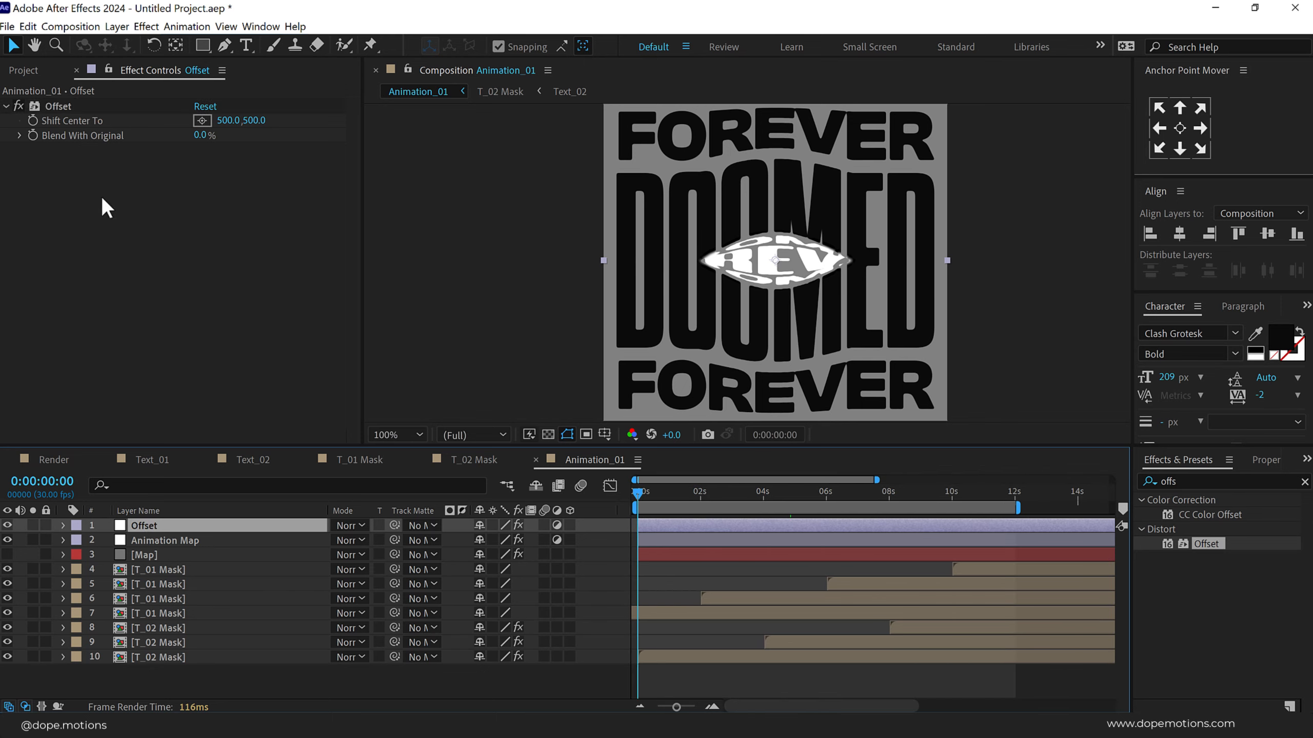
click(34, 120)
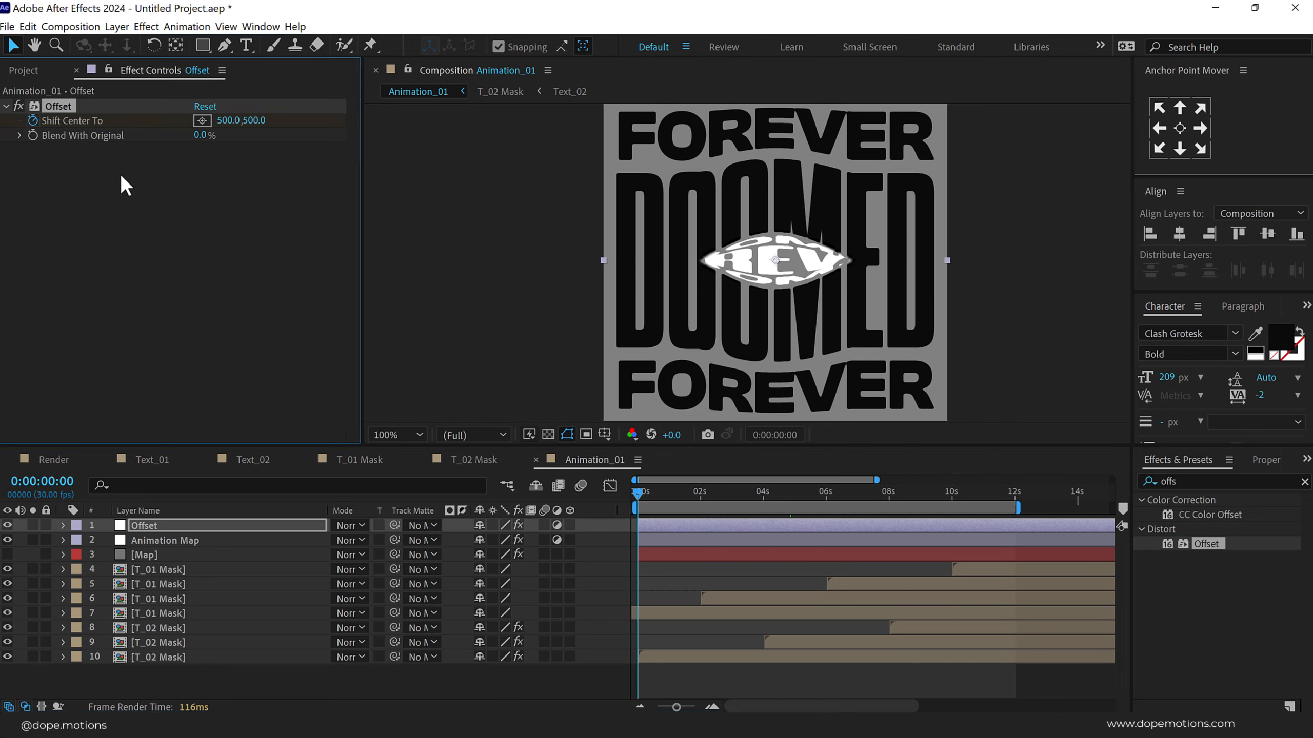
Keyframe the Offset effect's Shift Center To at 0:00:02:00 with a vertical value of -500.
scroll(718, 580, up, 1)
drag(777, 704, 709, 687)
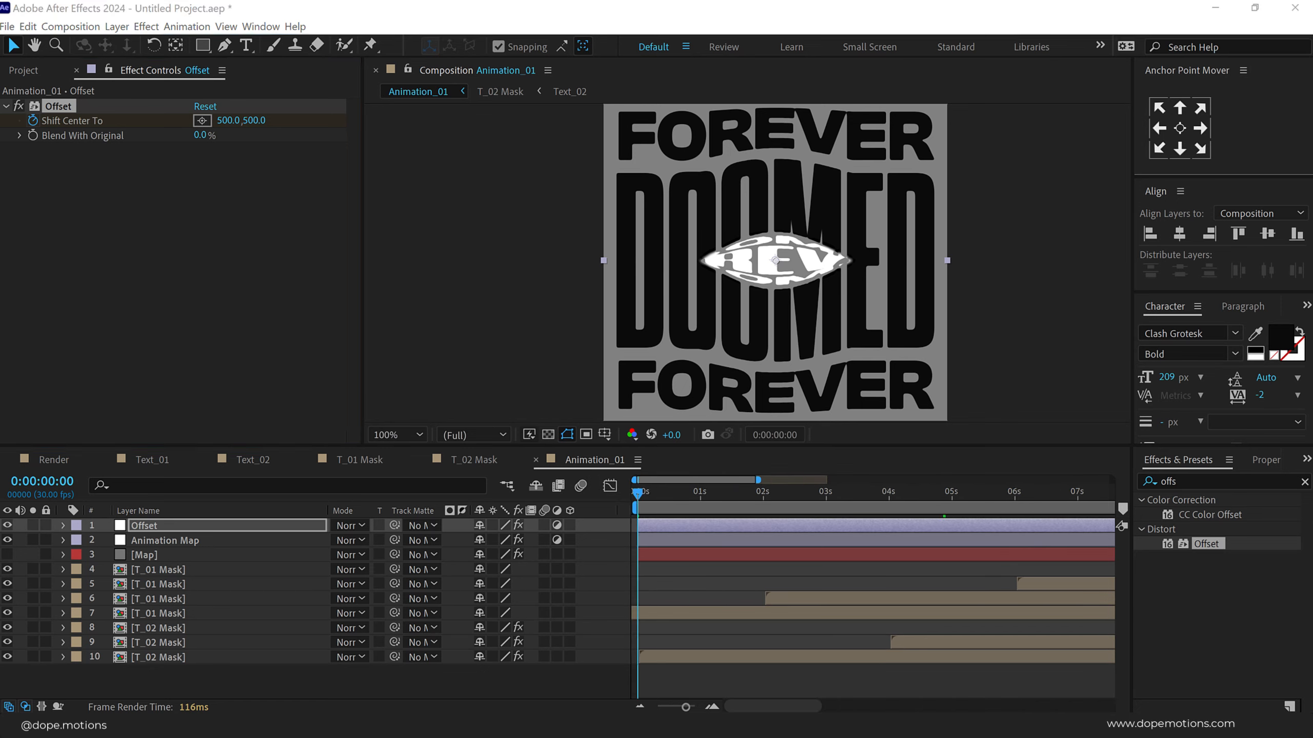
click(759, 493)
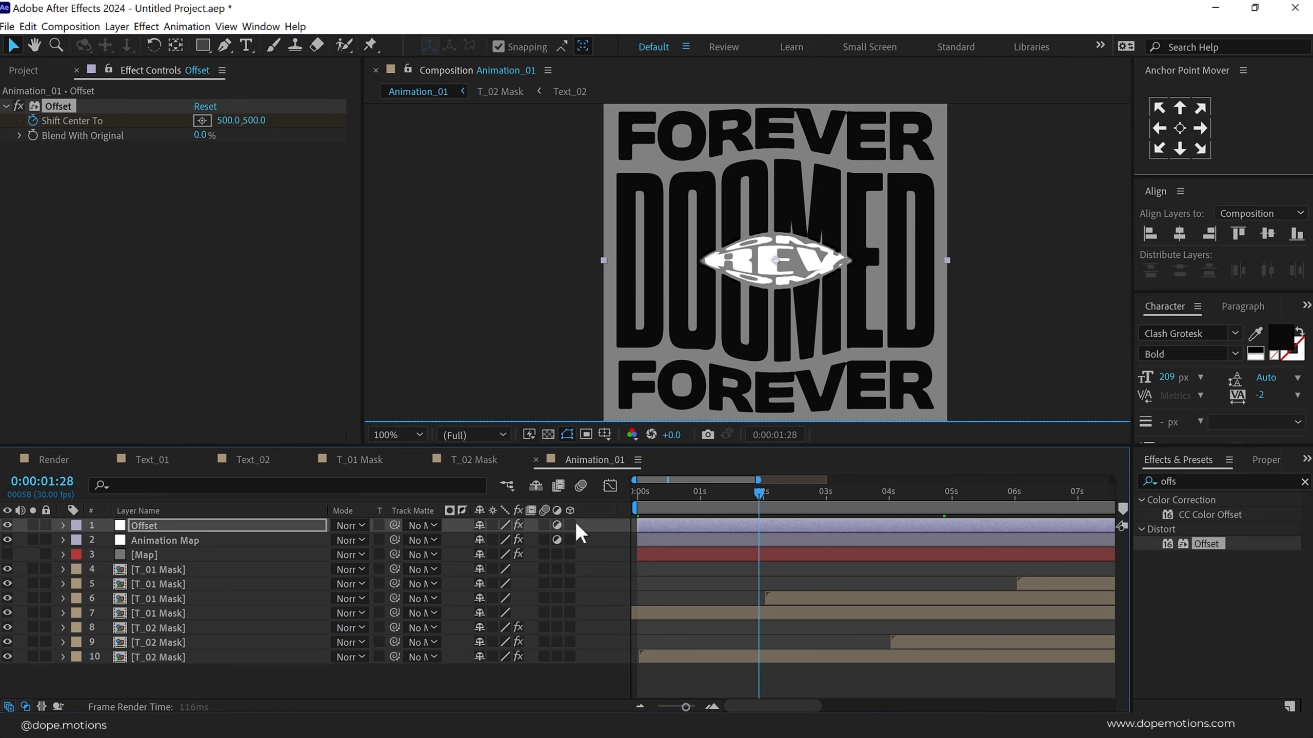
key(Page_Down)
key(Page_Down)
drag(255, 121, 199, 120)
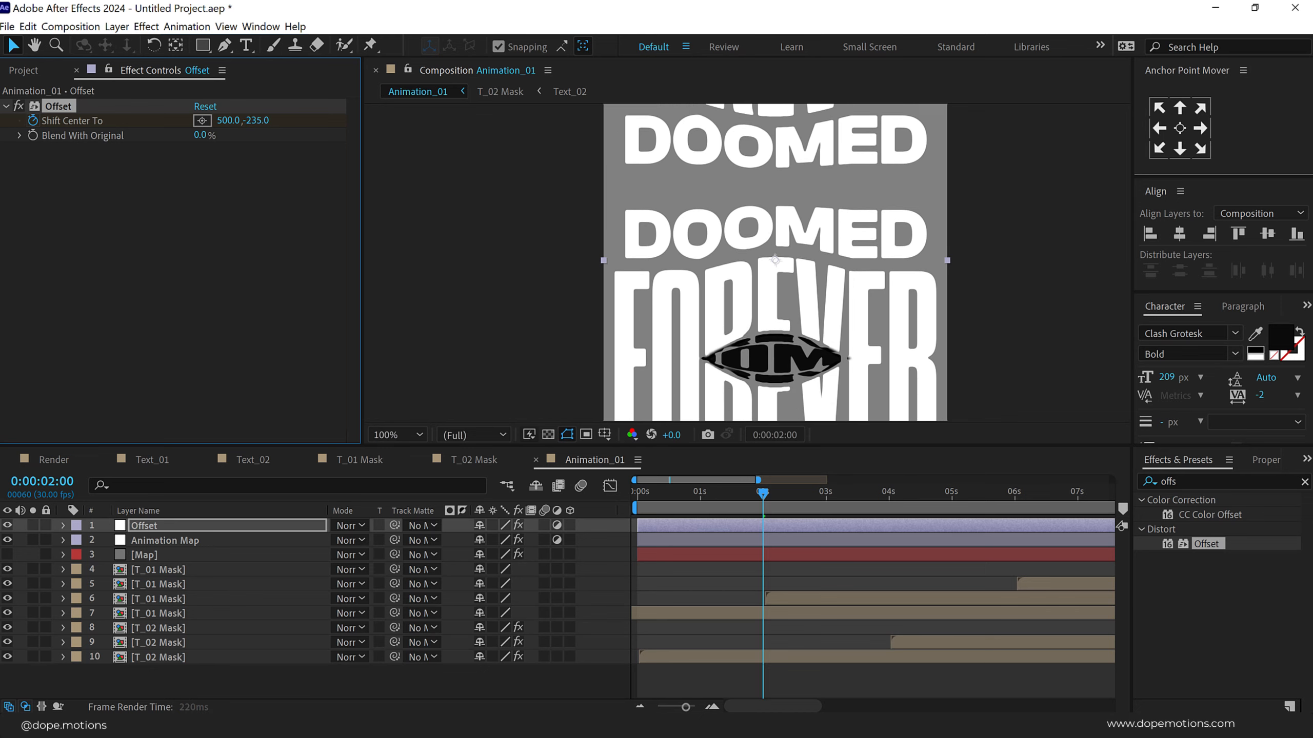
click(255, 120)
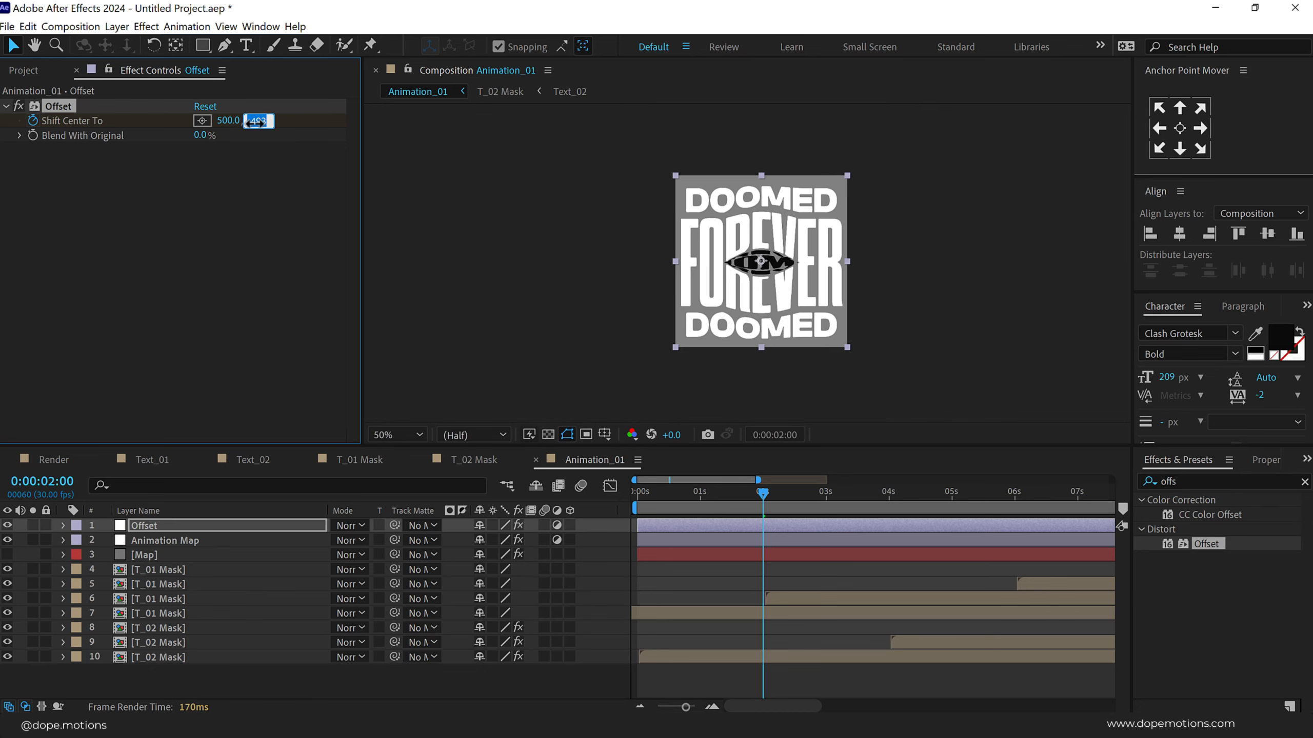
text(-500)
click(157, 223)
Add a loopOut() expression to the Offset effect's Shift Center To in Animation_01 and scrub the timeline to check the loop.
key(u)
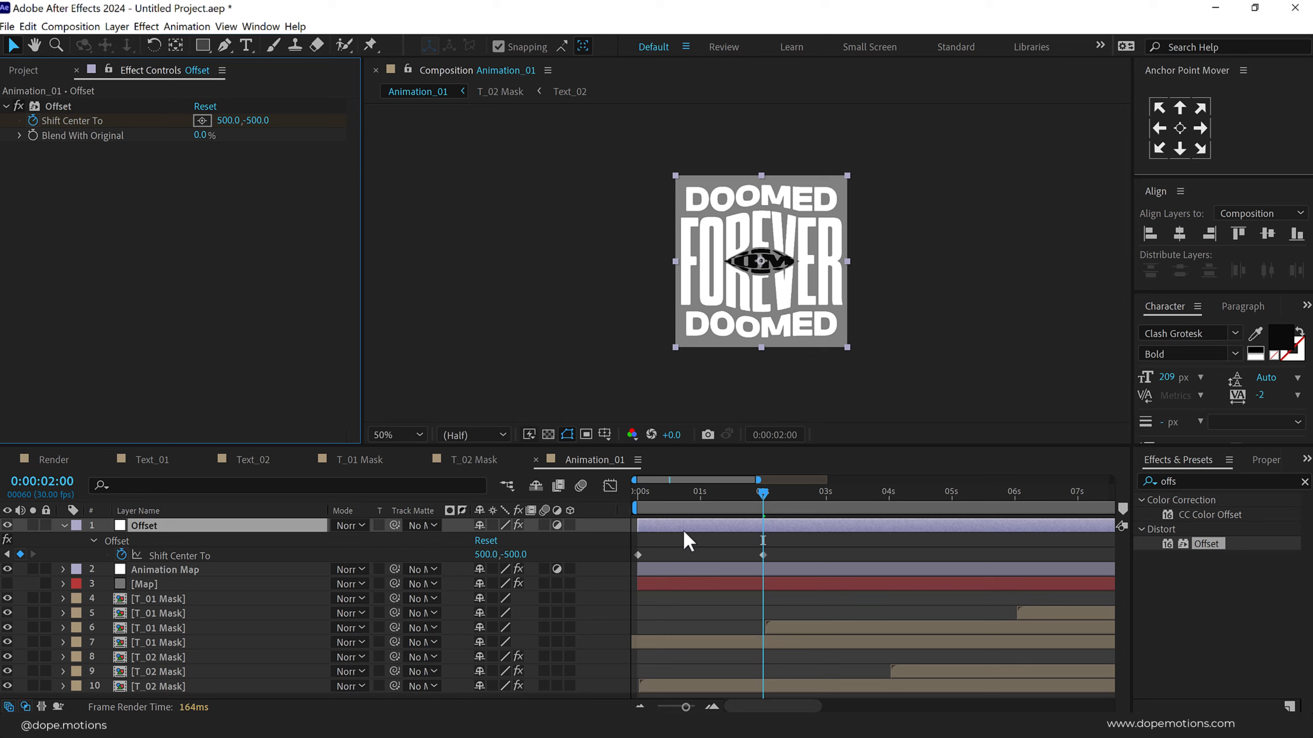
alt+click(122, 554)
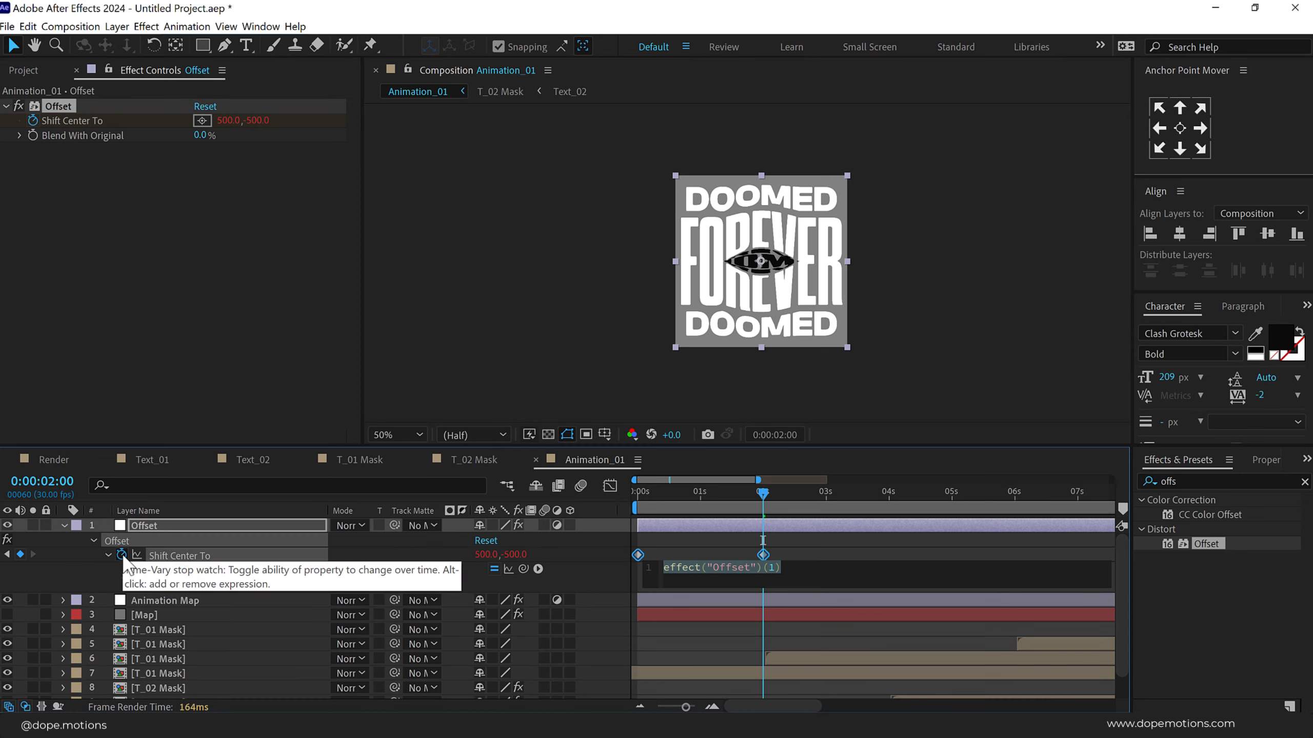
text(loo)
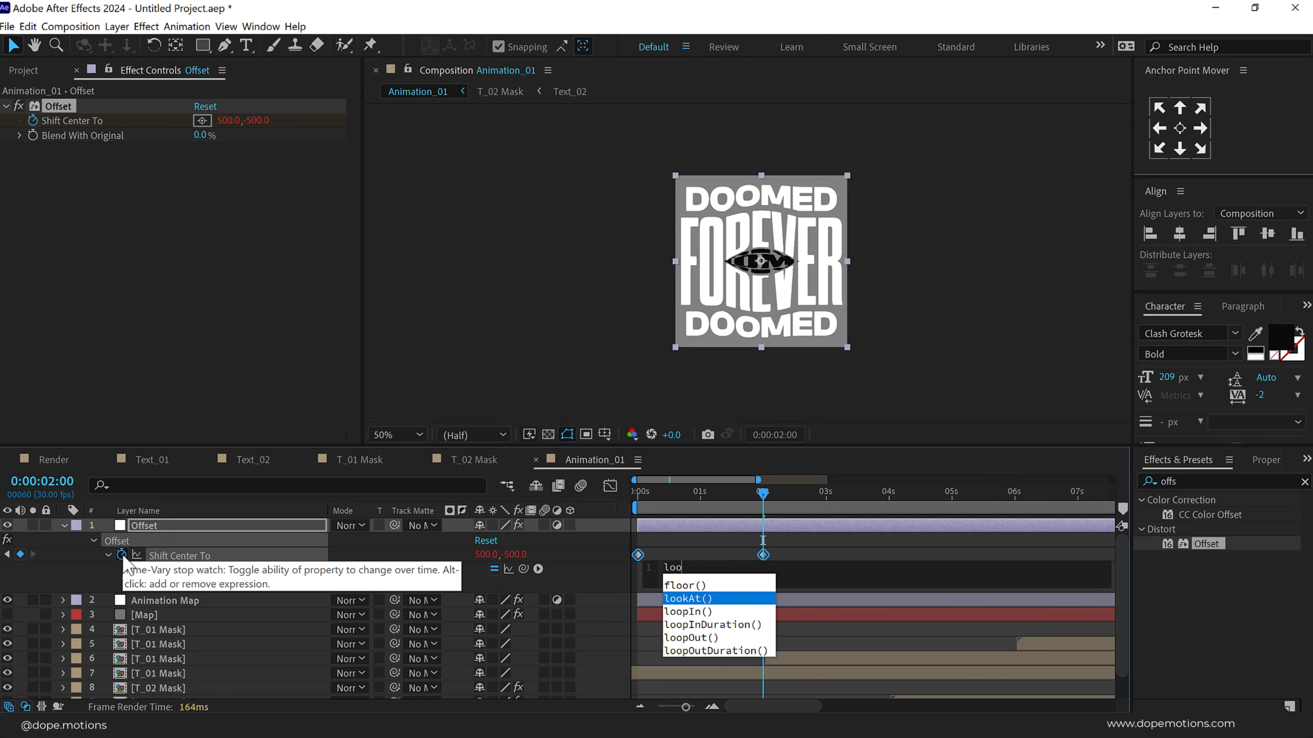
key(Down)
key(Down)
key(Down)
key(Return)
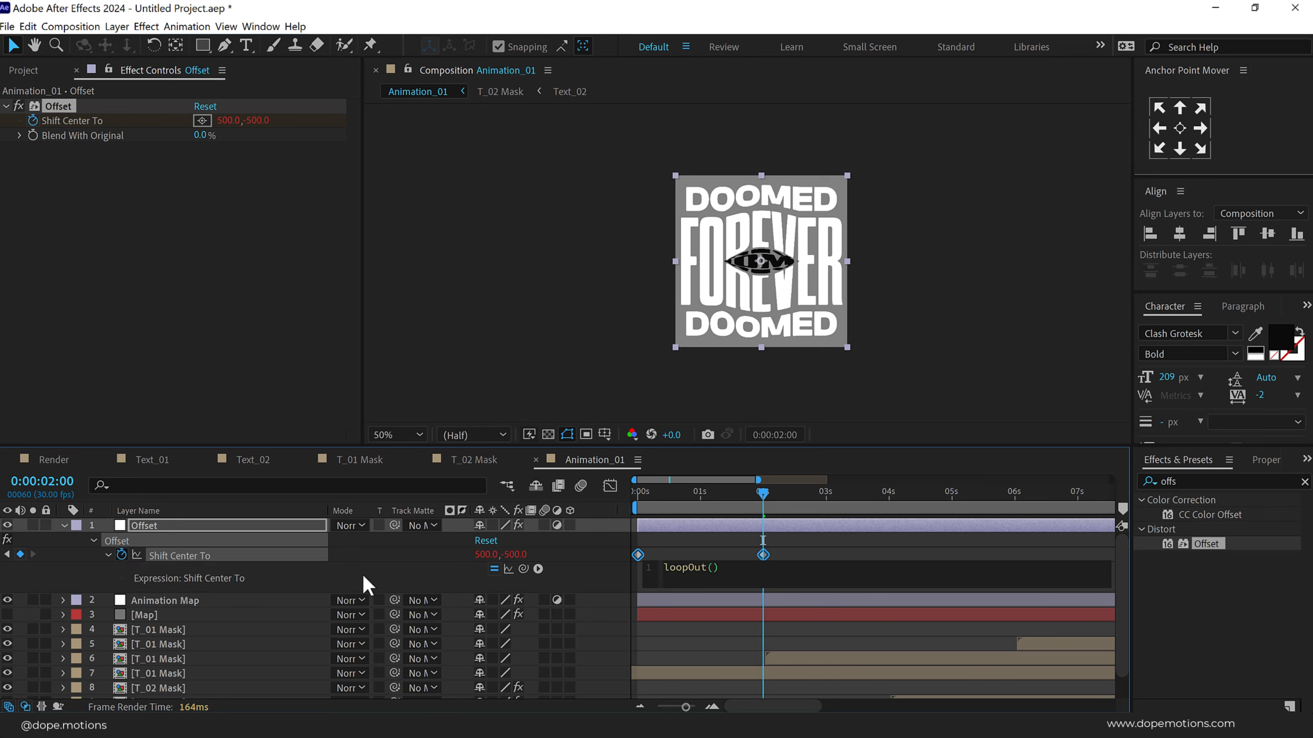
click(850, 536)
drag(770, 496, 954, 500)
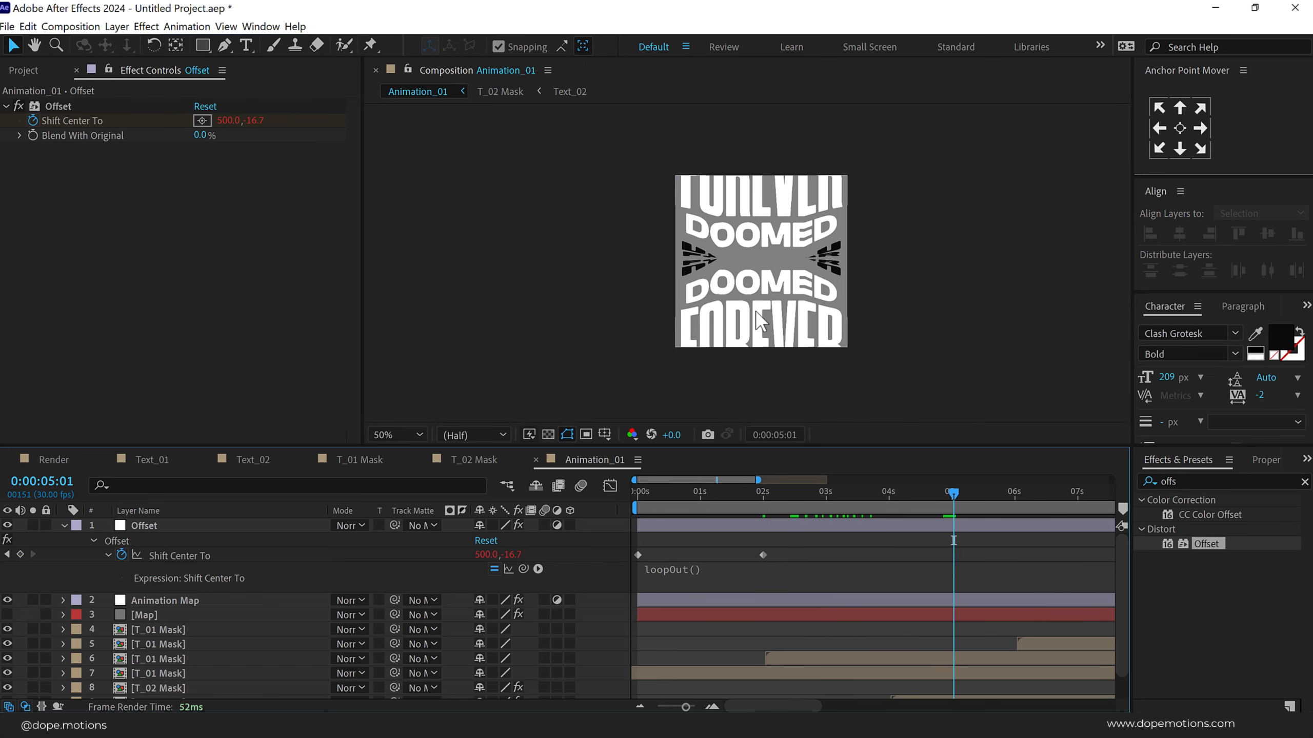
key(slash)
drag(672, 499, 733, 493)
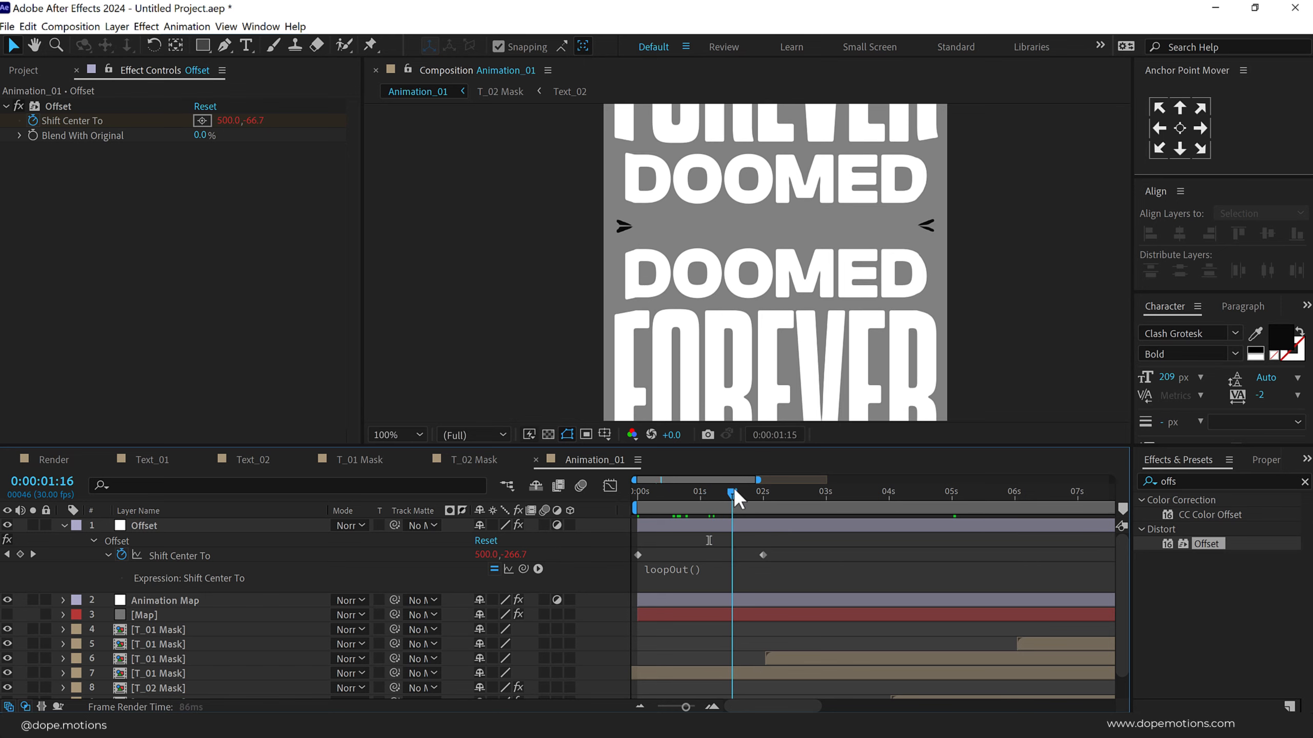
click(64, 525)
Duplicate the Animation_01 composition in the project and open the copy.
click(25, 72)
click(66, 367)
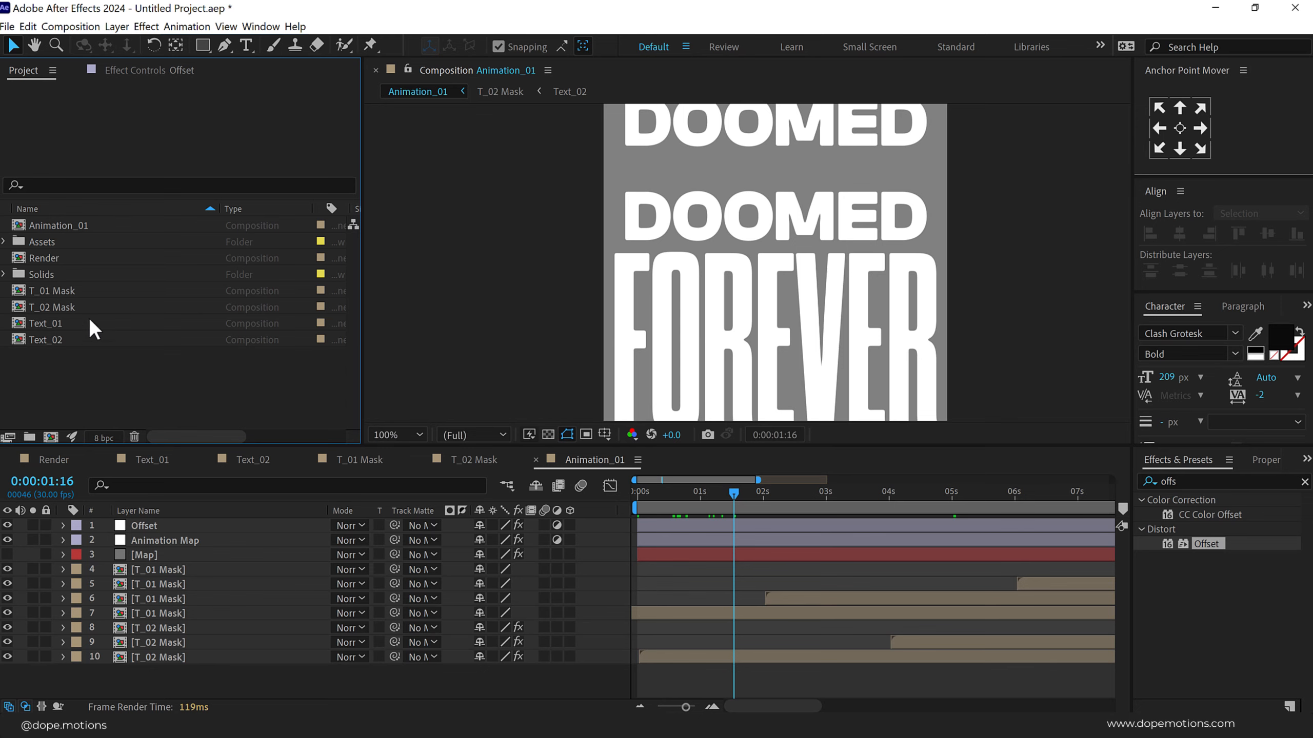
click(81, 231)
key(ctrl+d)
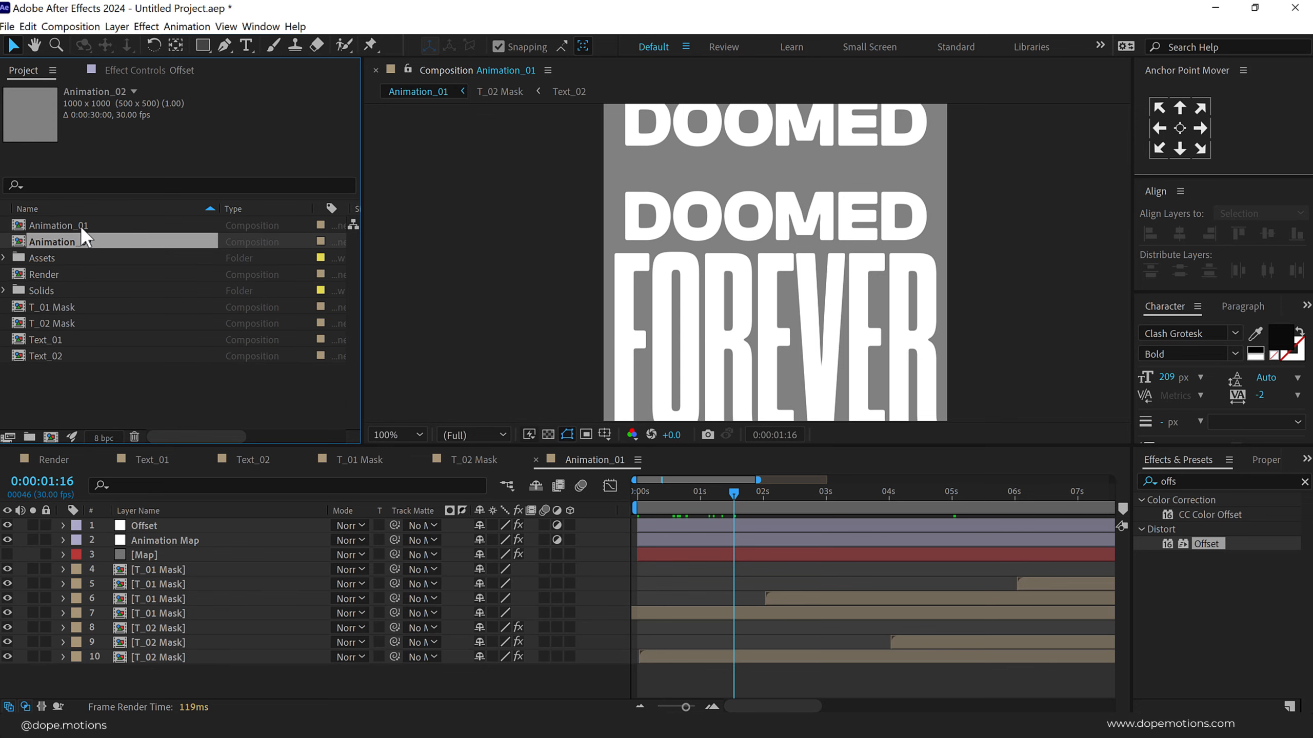
double_click(83, 242)
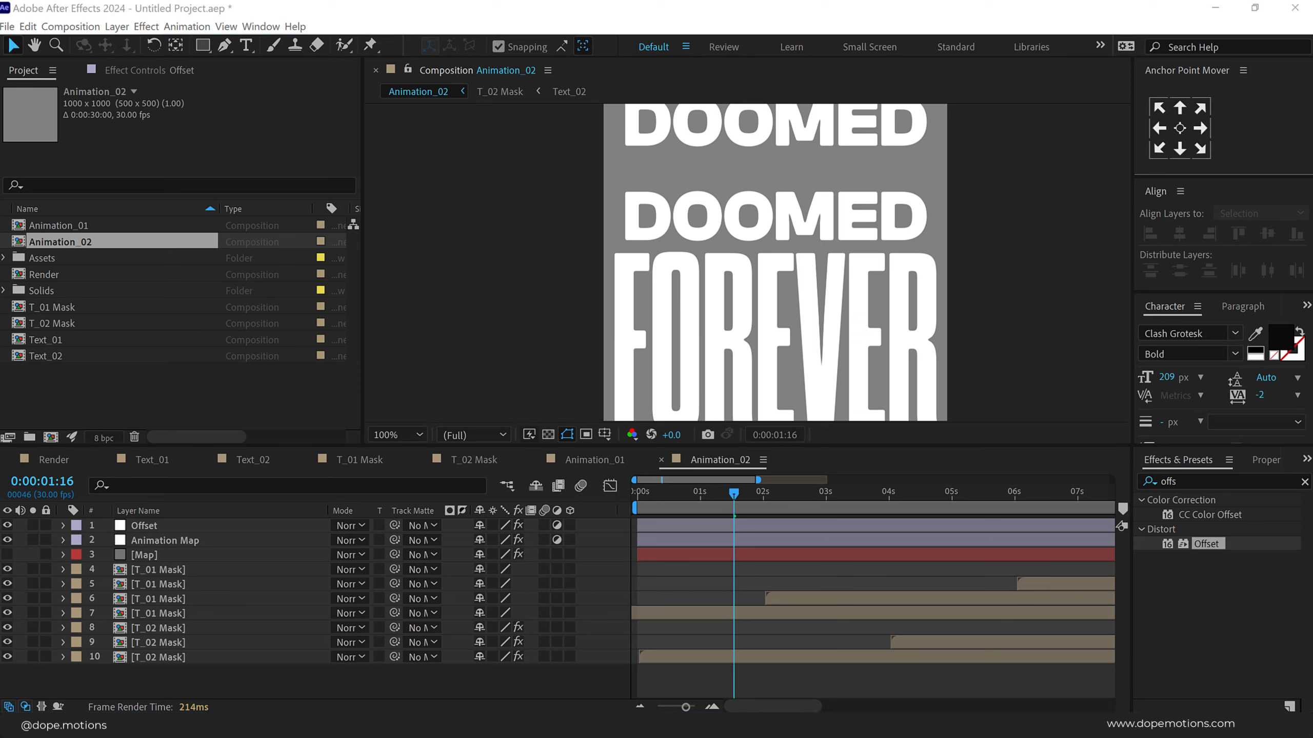
In Animation_02, set the vertical value of the Offset layer's Shift Center To keyframe at 0:00:02:00 to 1500 and preview the motion.
click(160, 524)
key(u)
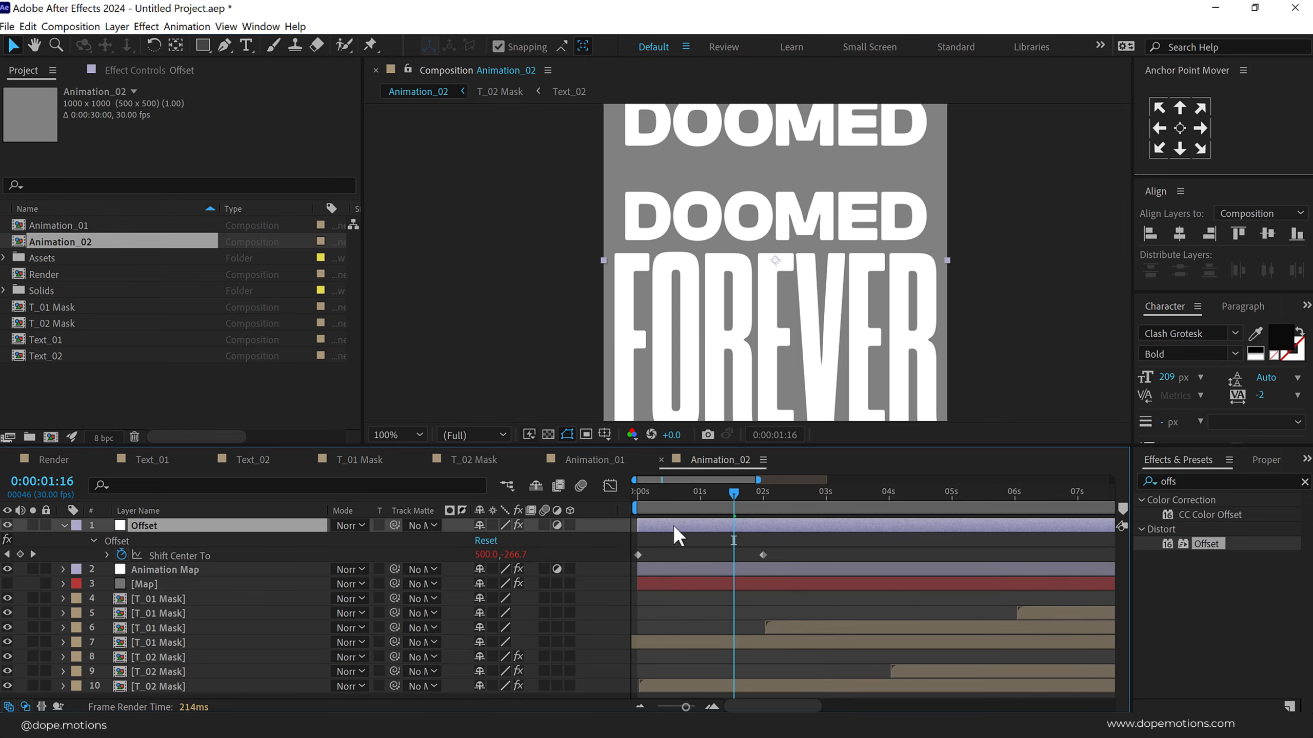
drag(722, 496, 763, 496)
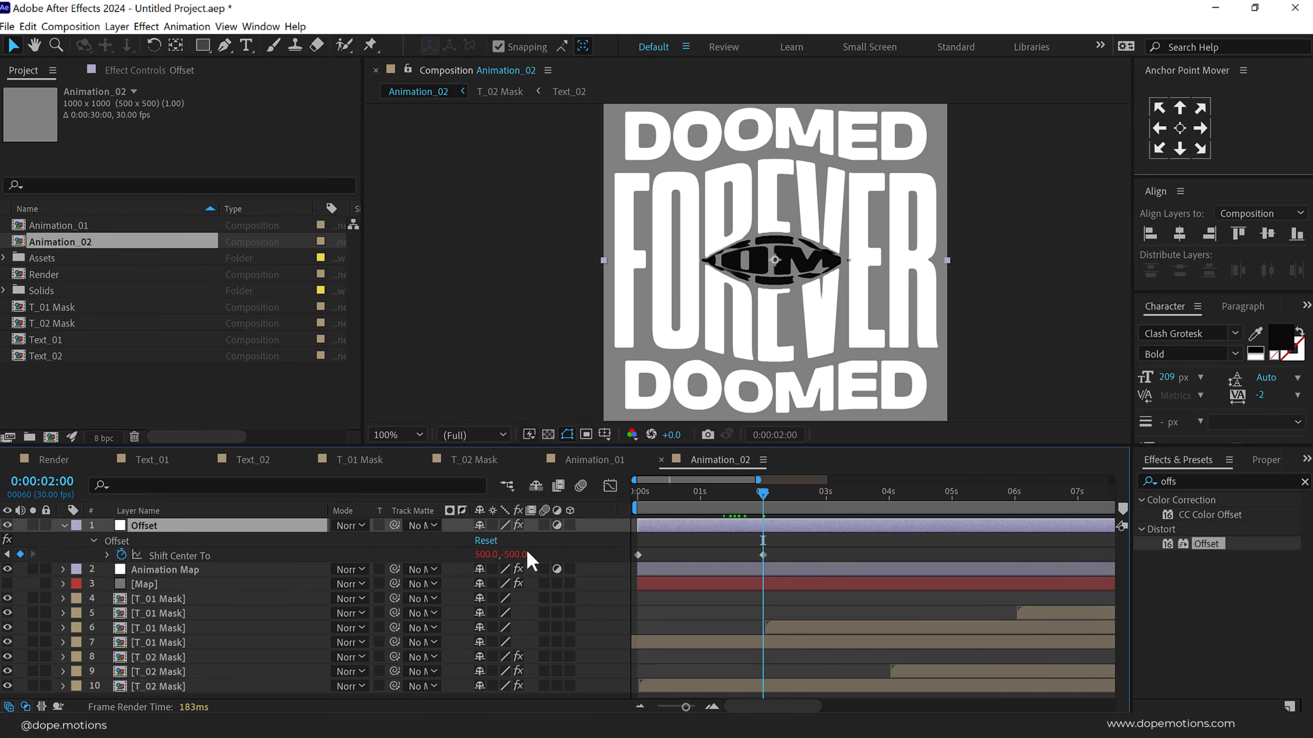
click(163, 72)
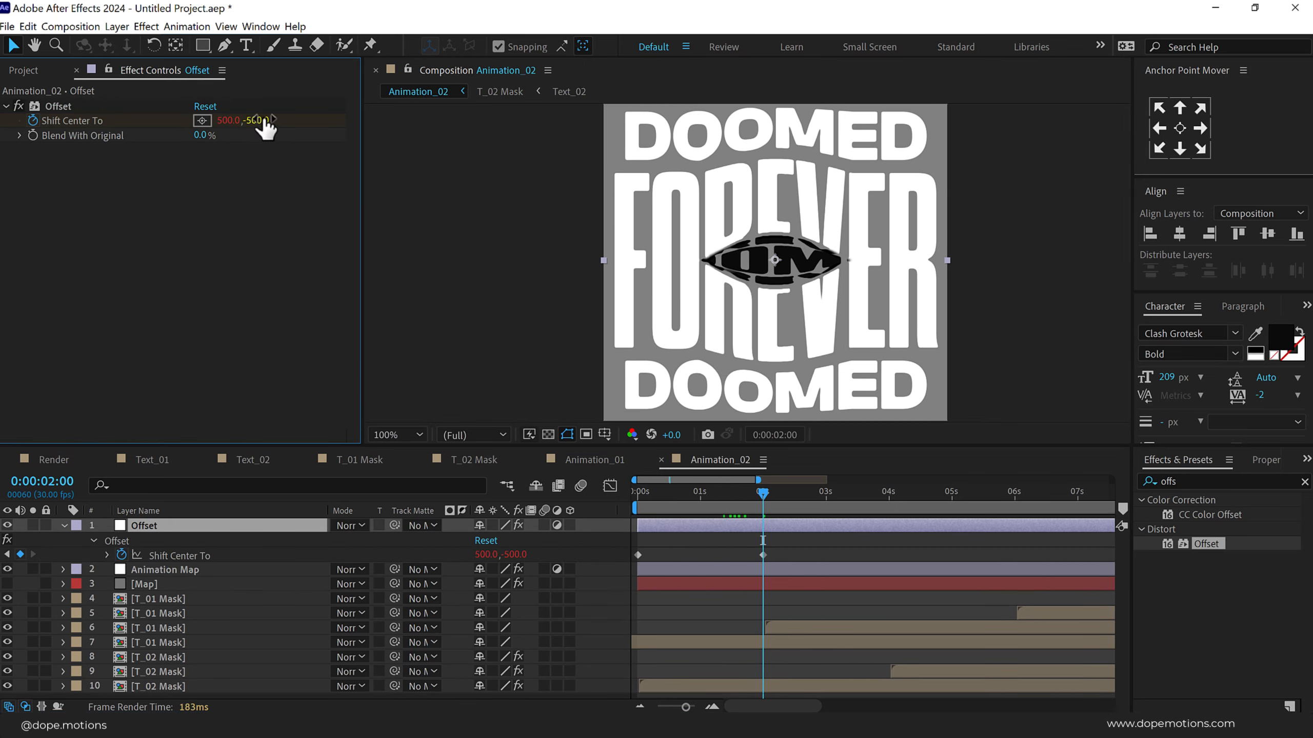
drag(256, 122, 285, 123)
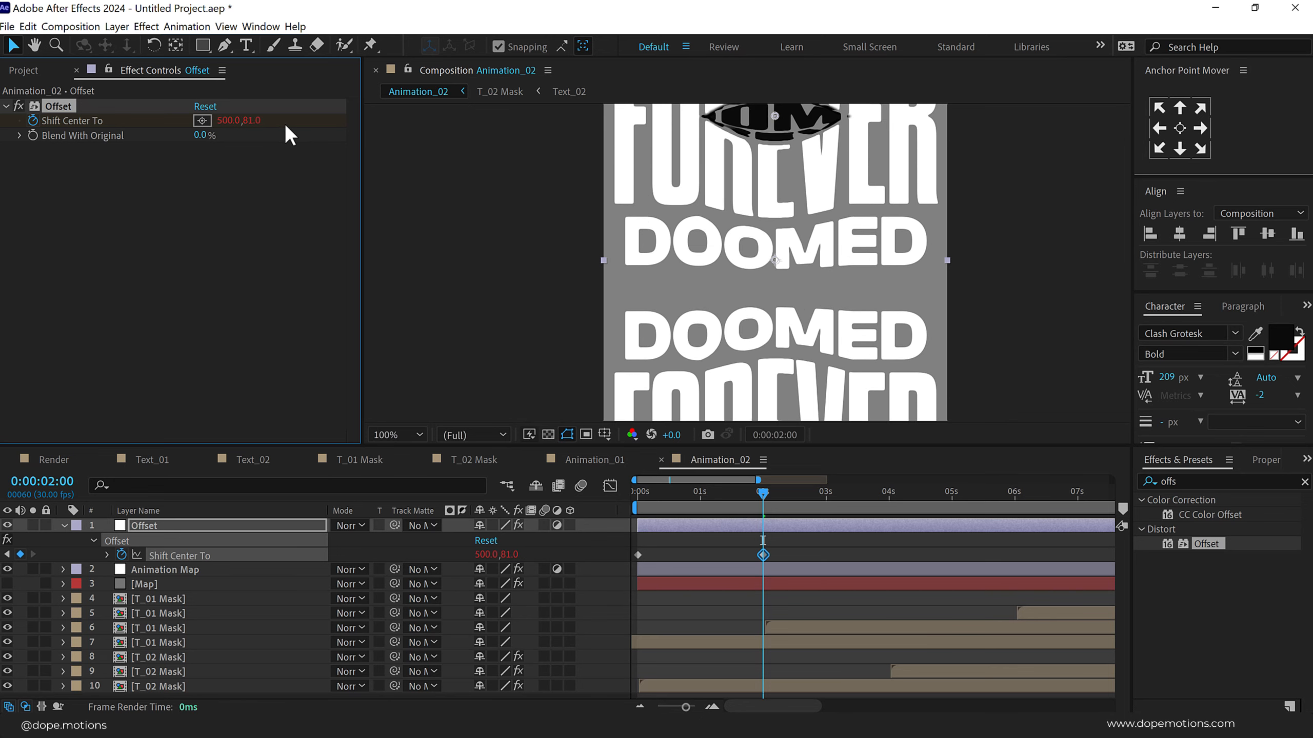
click(257, 120)
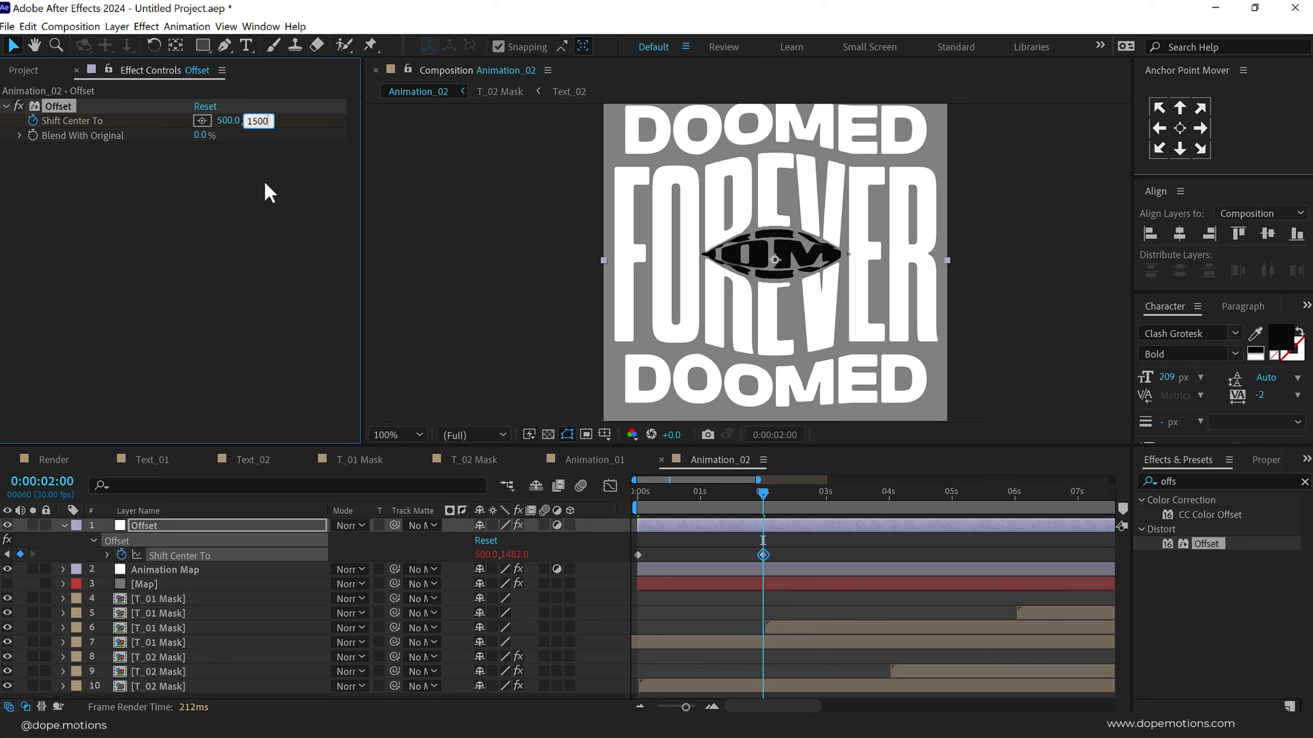
click(264, 182)
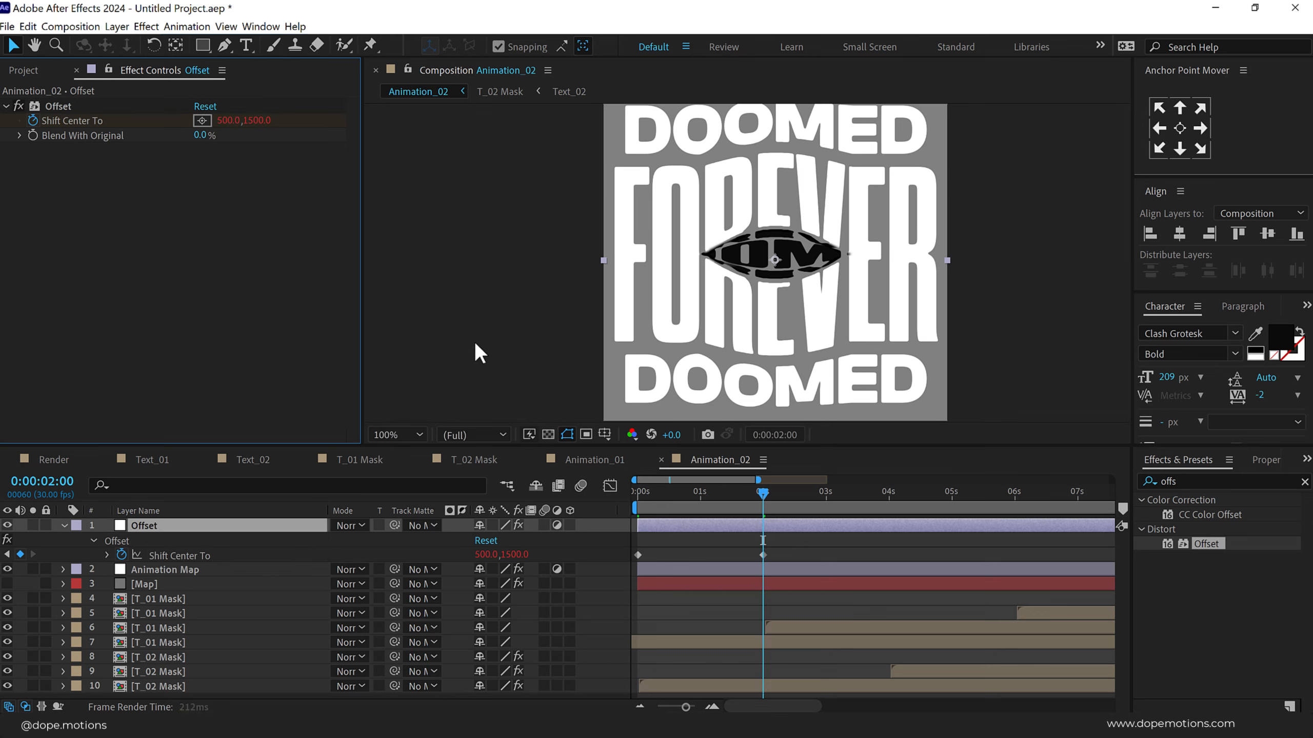
drag(685, 490, 761, 507)
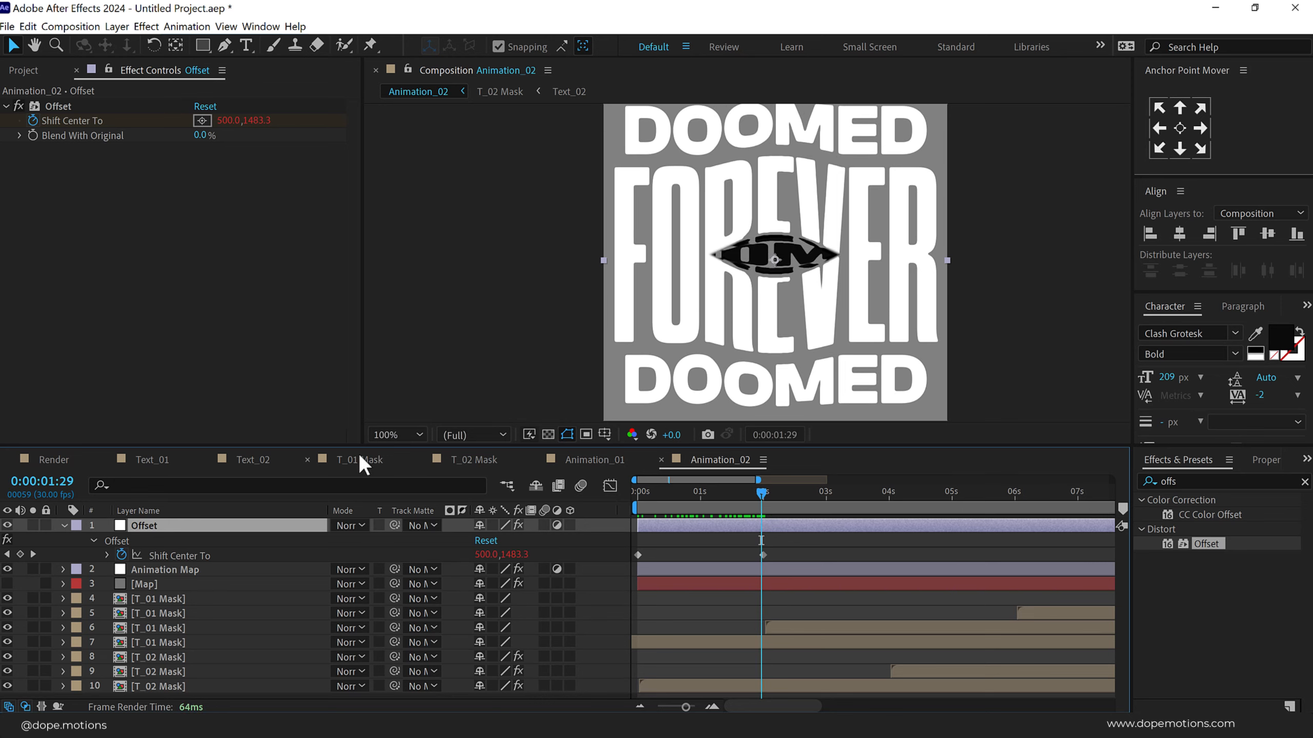
Create a new 1000 x 1000 px composition named Stack, at 30 fps and 30 seconds long.
click(23, 69)
click(63, 389)
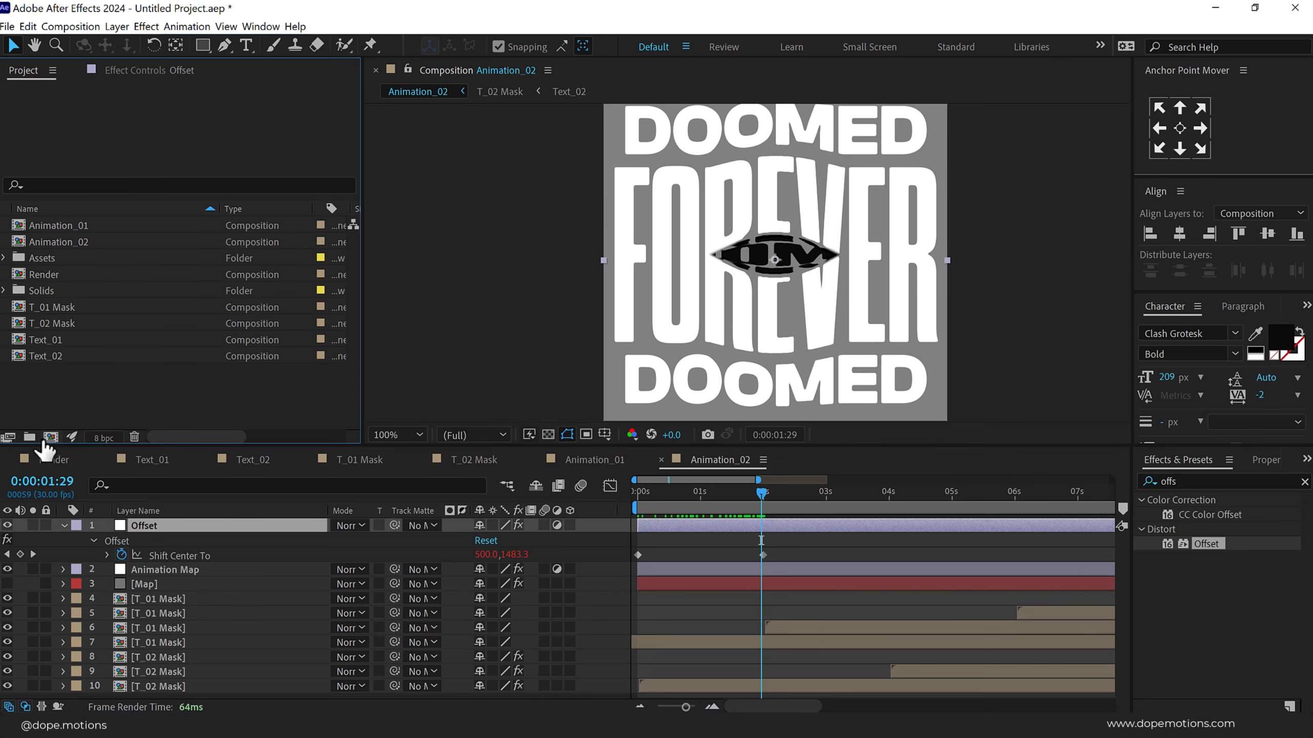
click(51, 437)
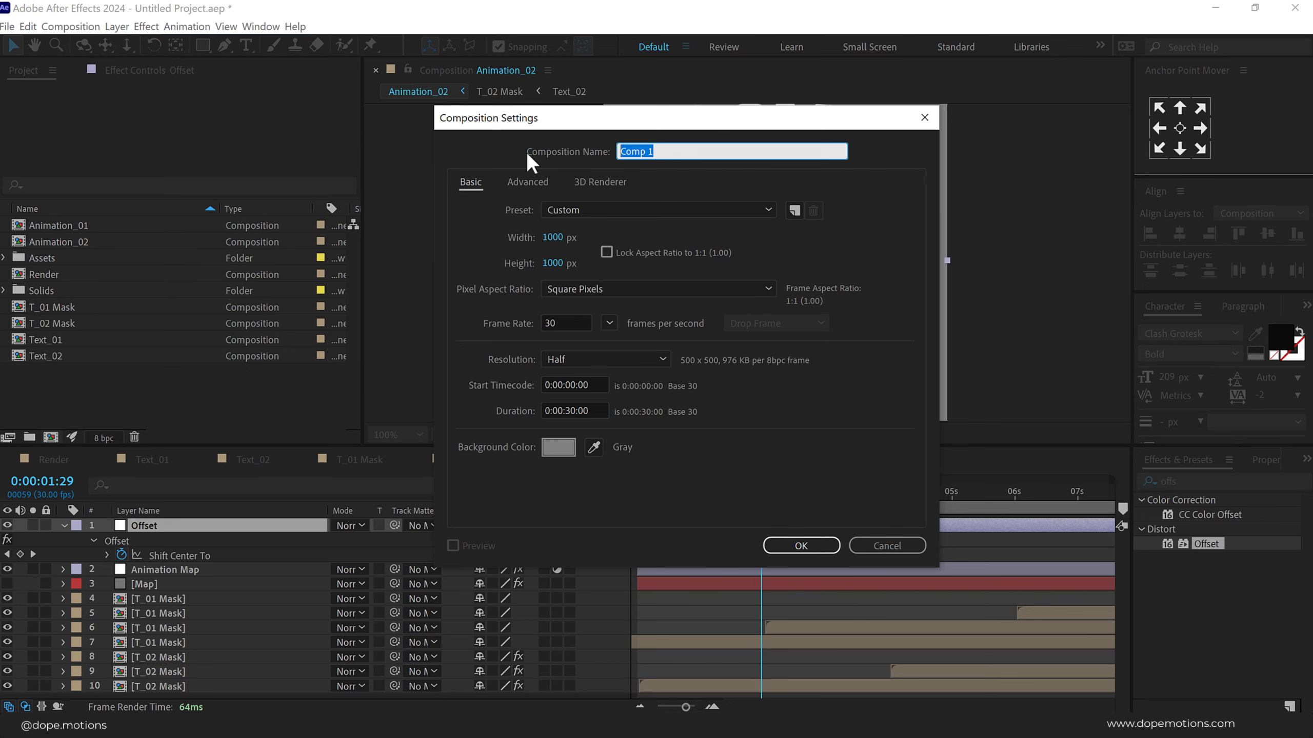
text(Stack)
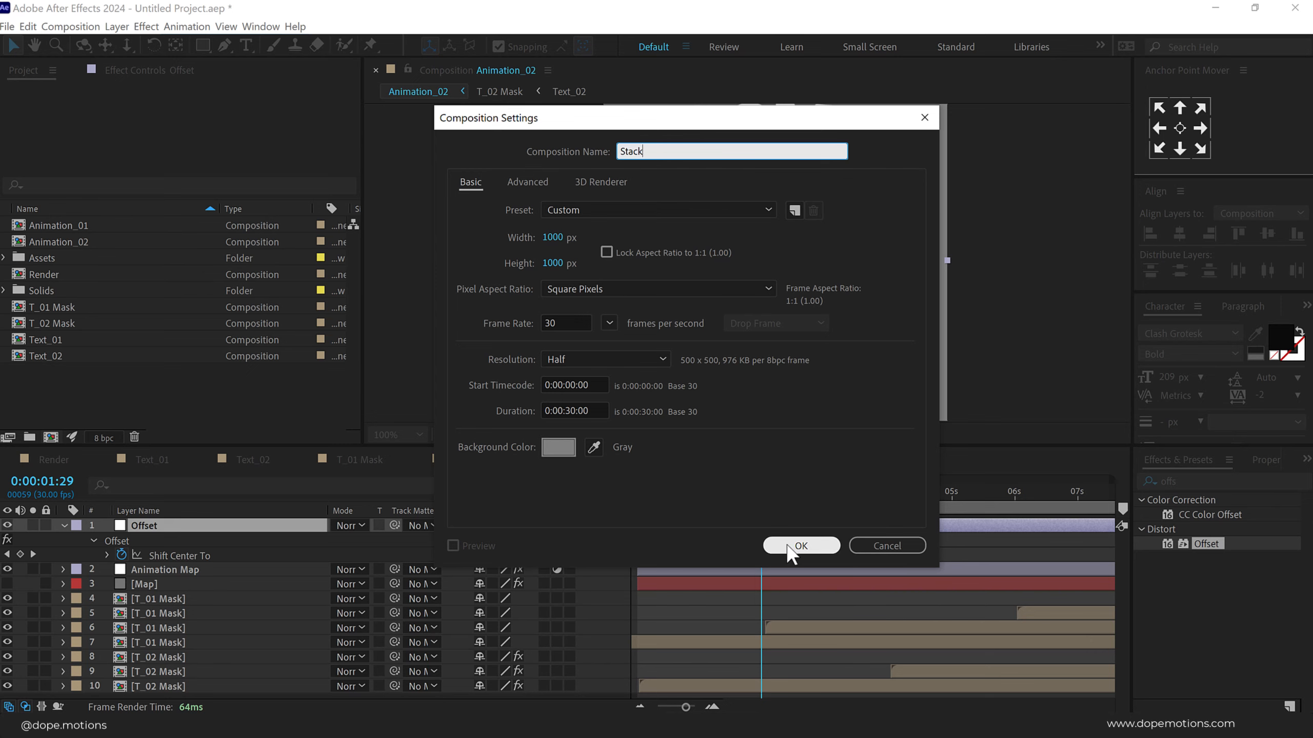
click(801, 545)
Add the Animation_01 composition to Stack as a layer and set its scale to 50%.
click(216, 400)
drag(80, 231, 207, 566)
key(s)
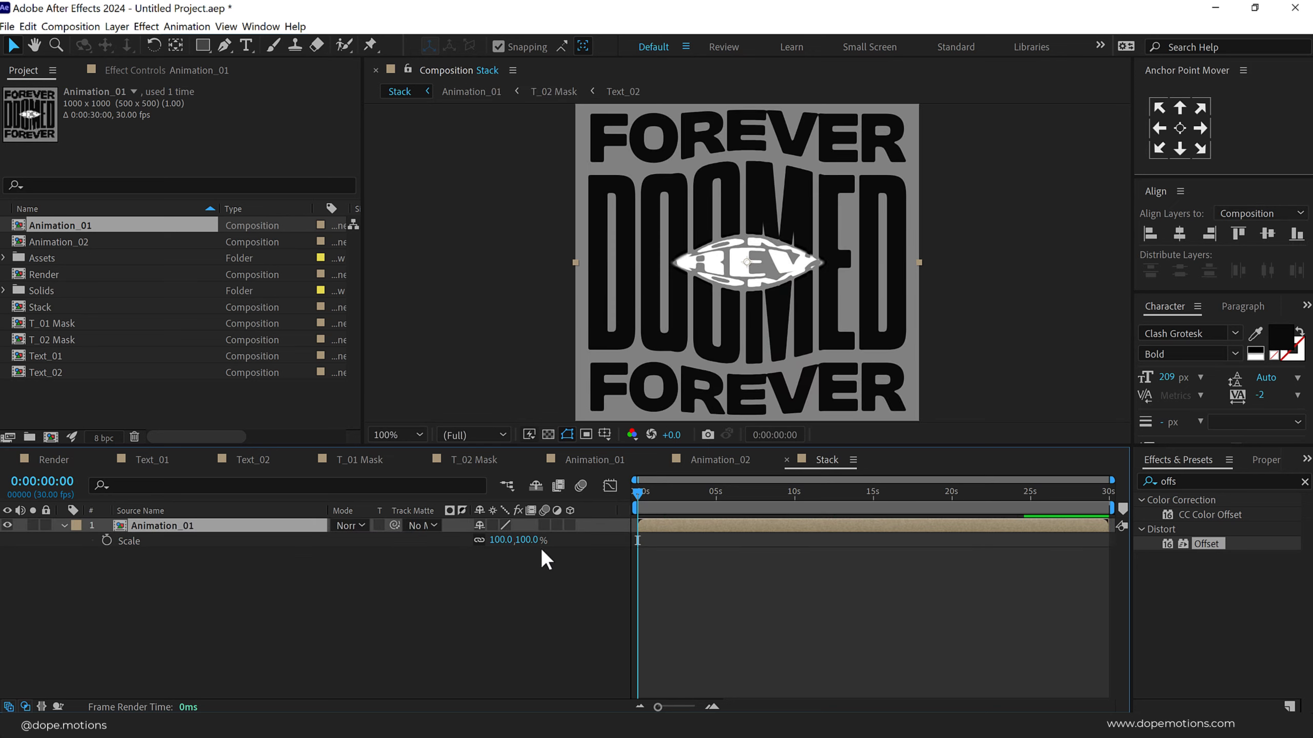
click(527, 540)
text(50)
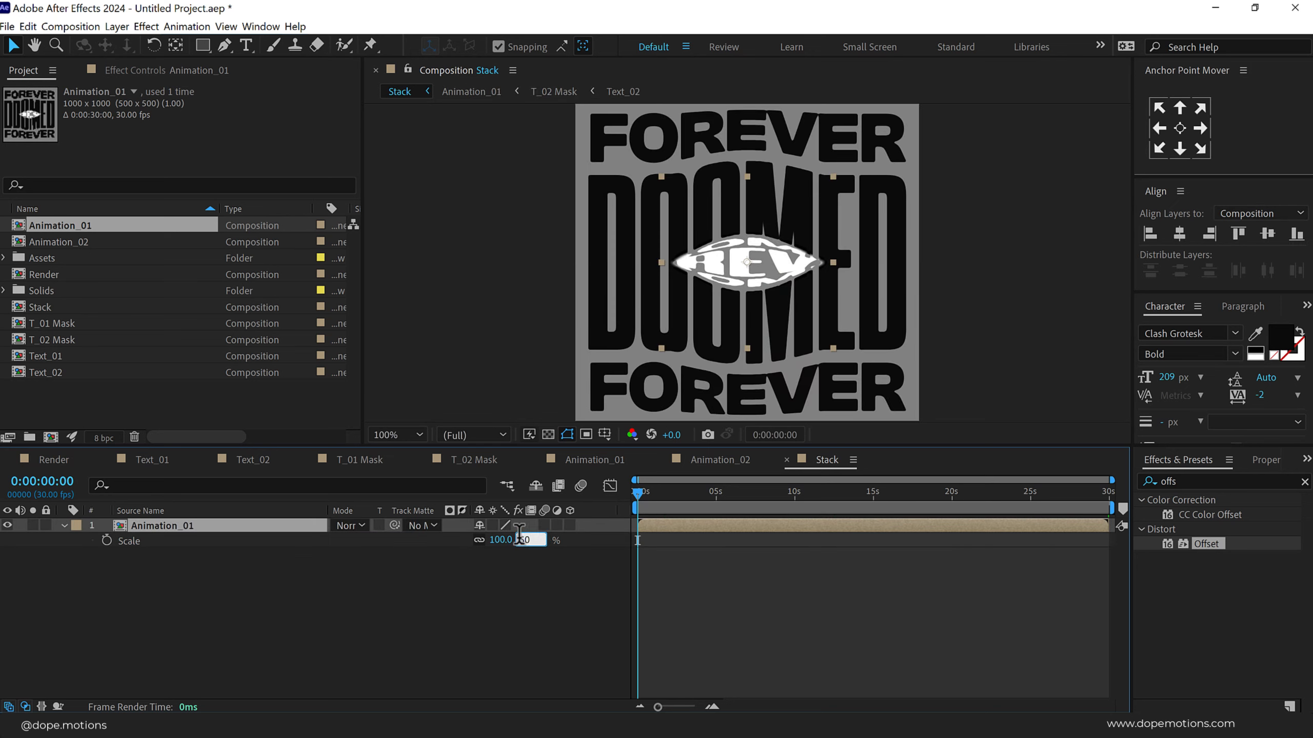
key(Return)
Apply CC RepeTile to the Animation_01 layer with Expand Down and Expand Up both set to 1500.
click(196, 527)
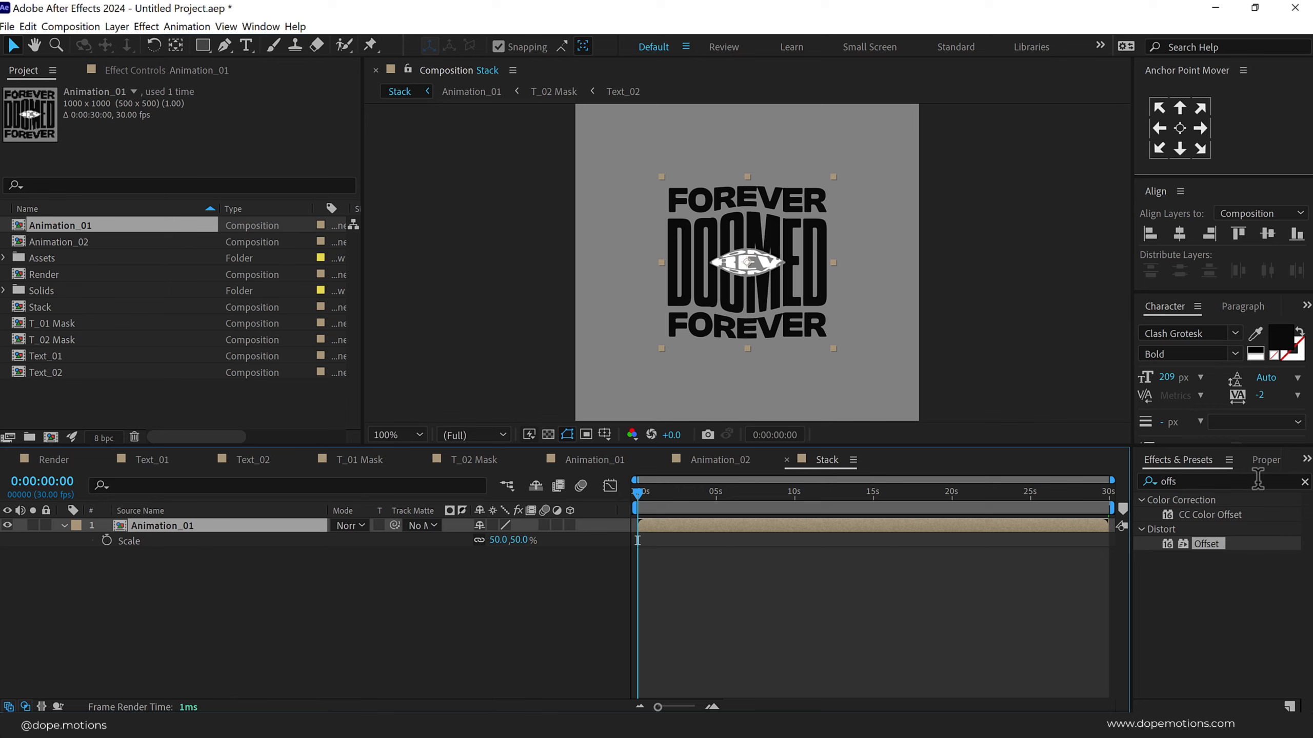
click(1184, 482)
text(cc re)
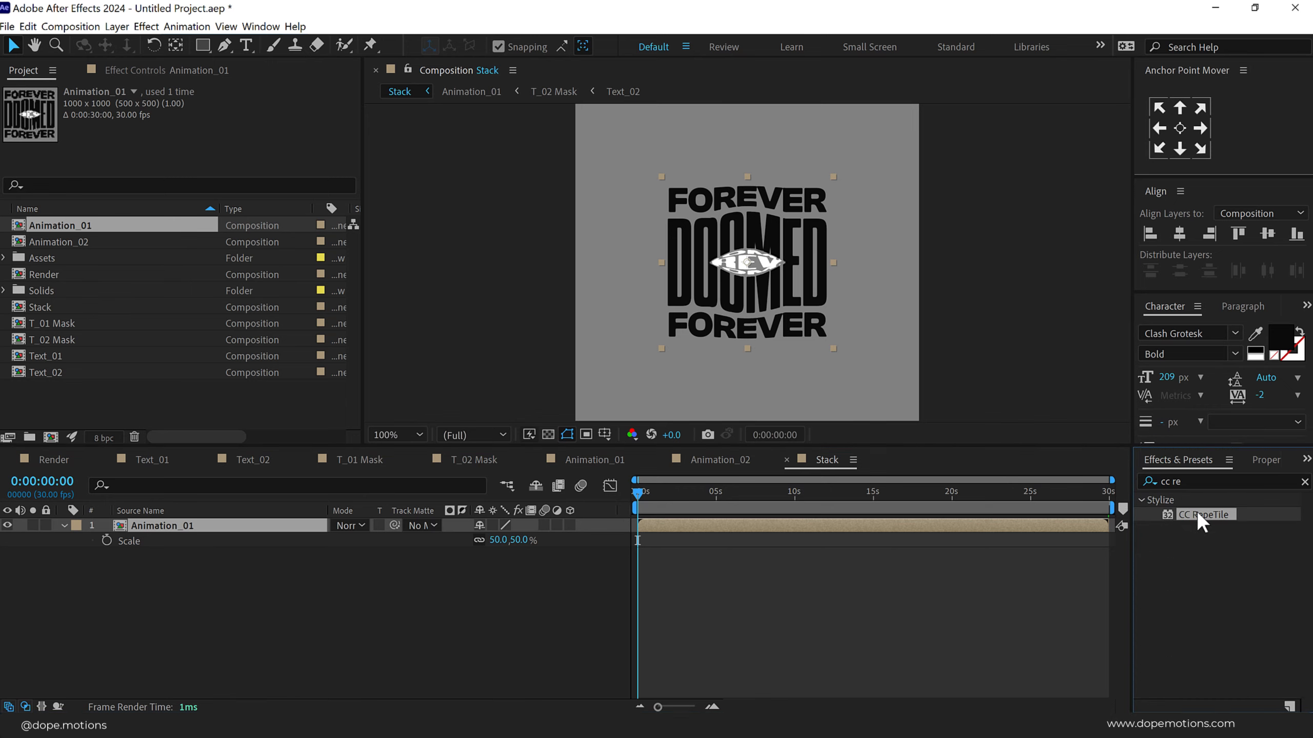
double_click(1199, 516)
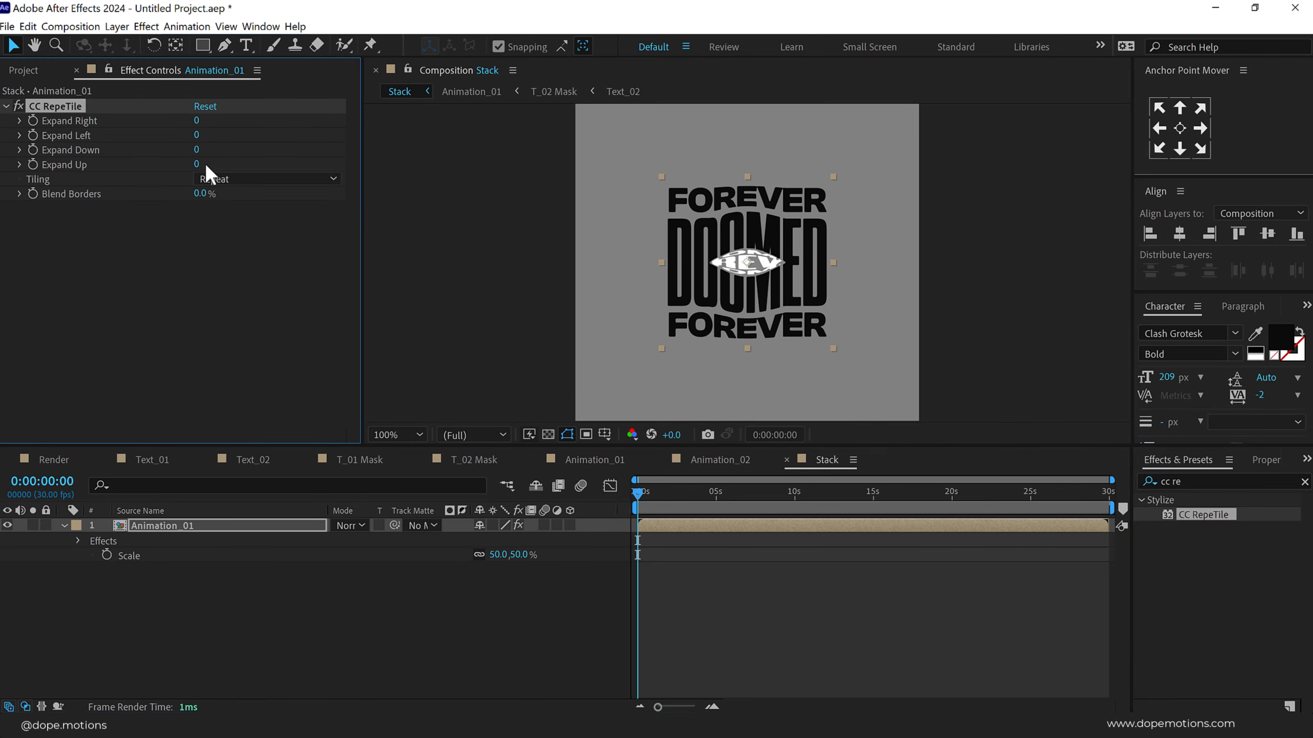
click(197, 149)
click(197, 164)
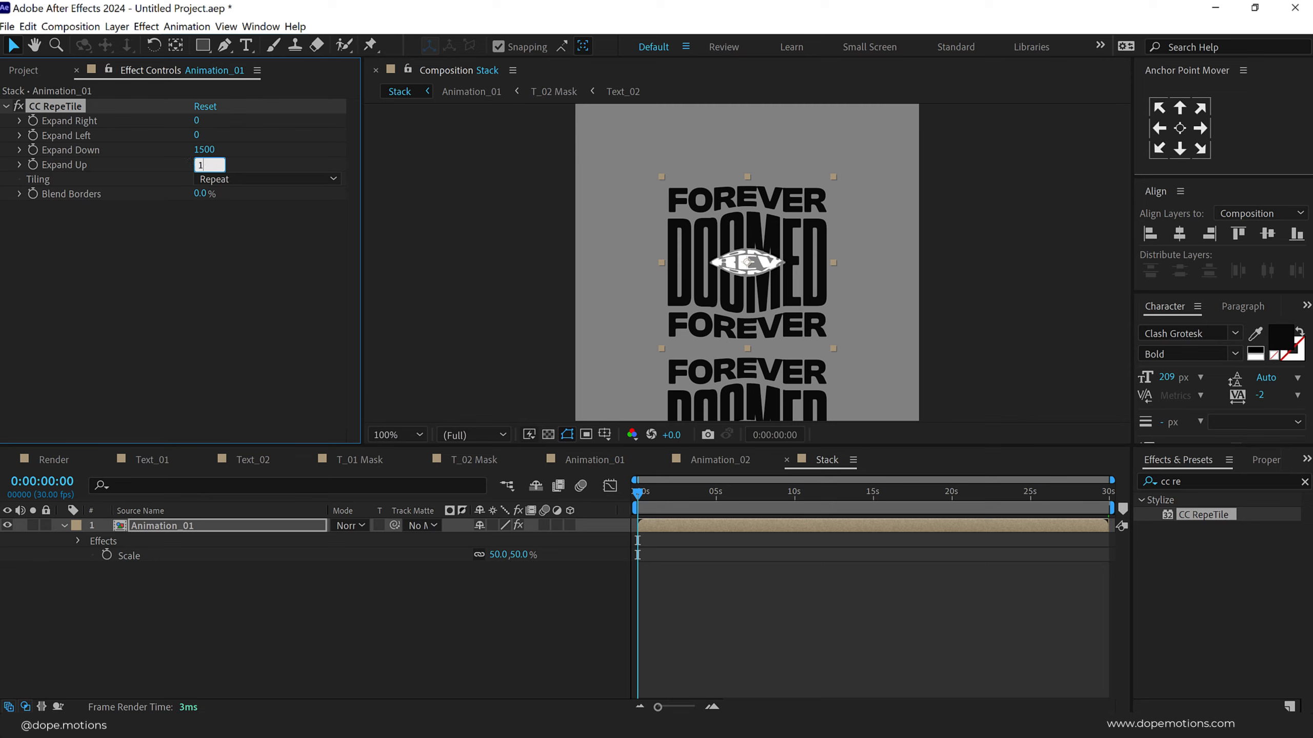
text(1500)
click(190, 235)
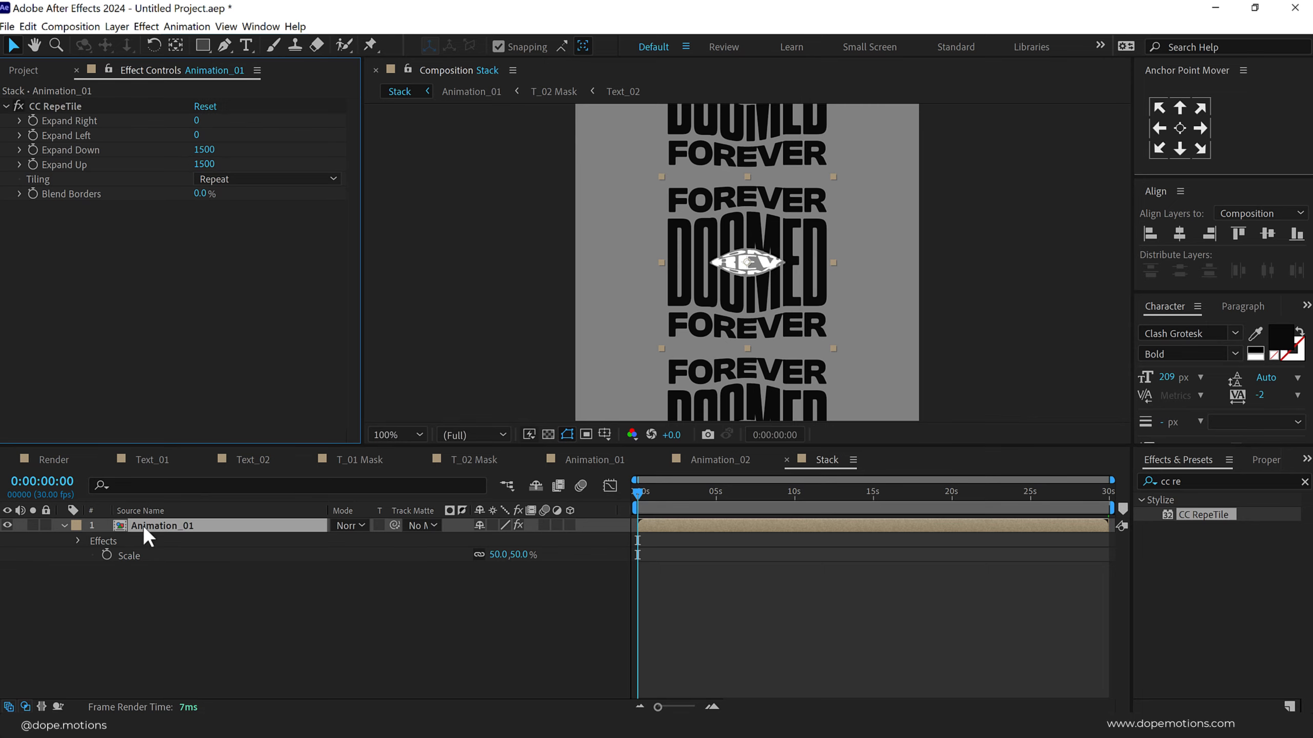
Duplicate the tiled Animation_01 layer twice and place one copy on each side of the center column.
click(171, 525)
key(ctrl+d)
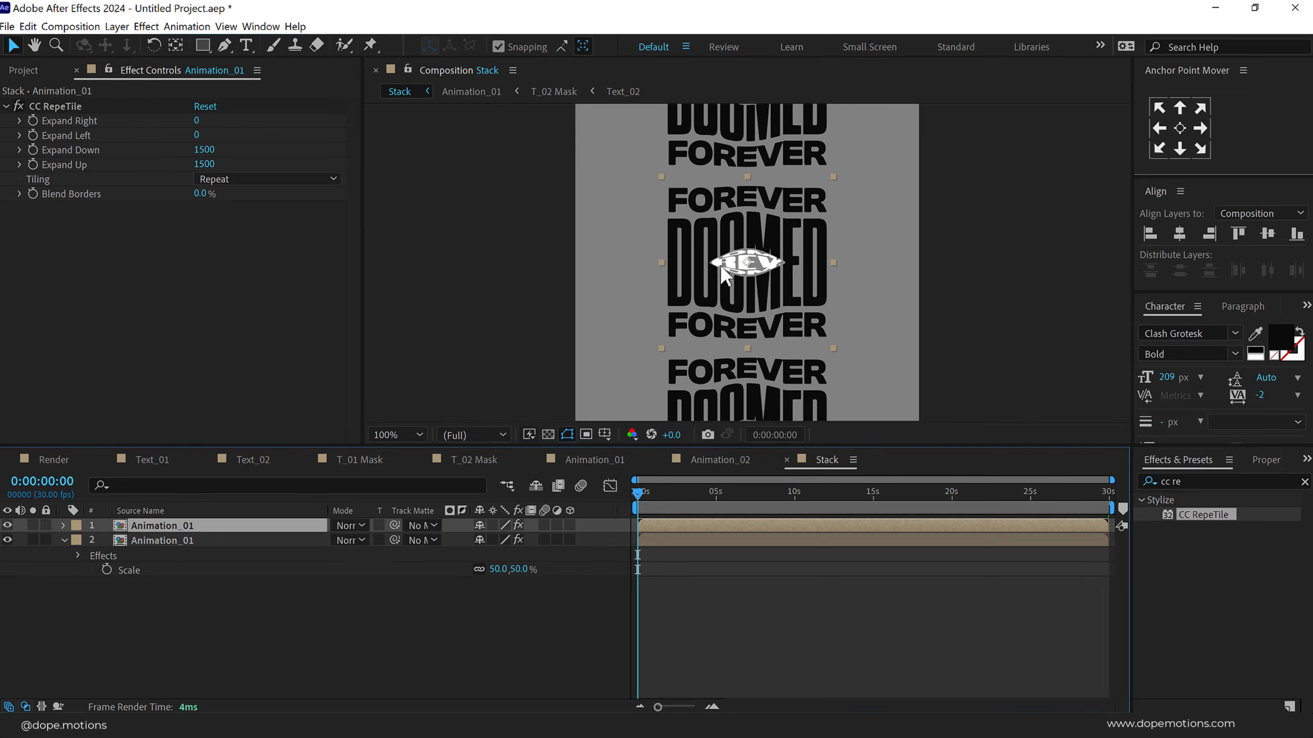
drag(767, 271, 558, 260)
key(ctrl+d)
Distribute the three Animation_01 layers evenly along the horizontal axis.
drag(434, 223, 1044, 282)
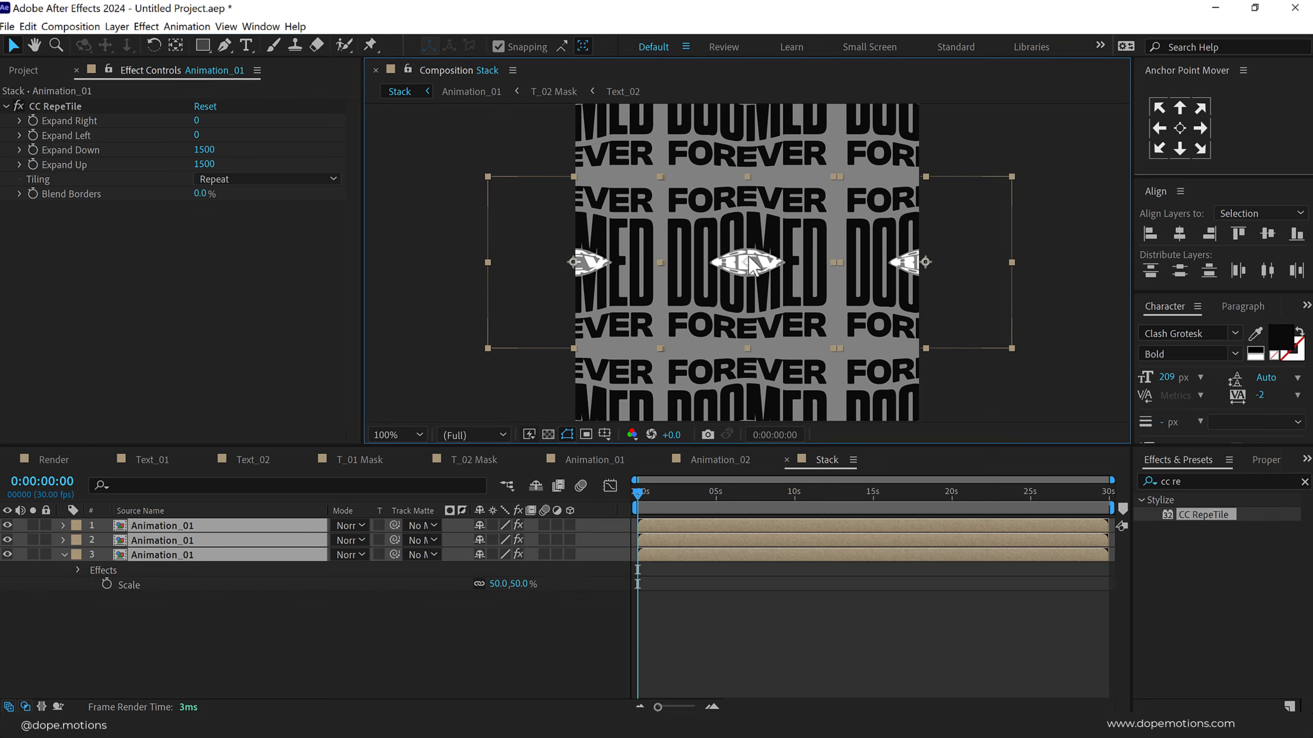
click(1266, 269)
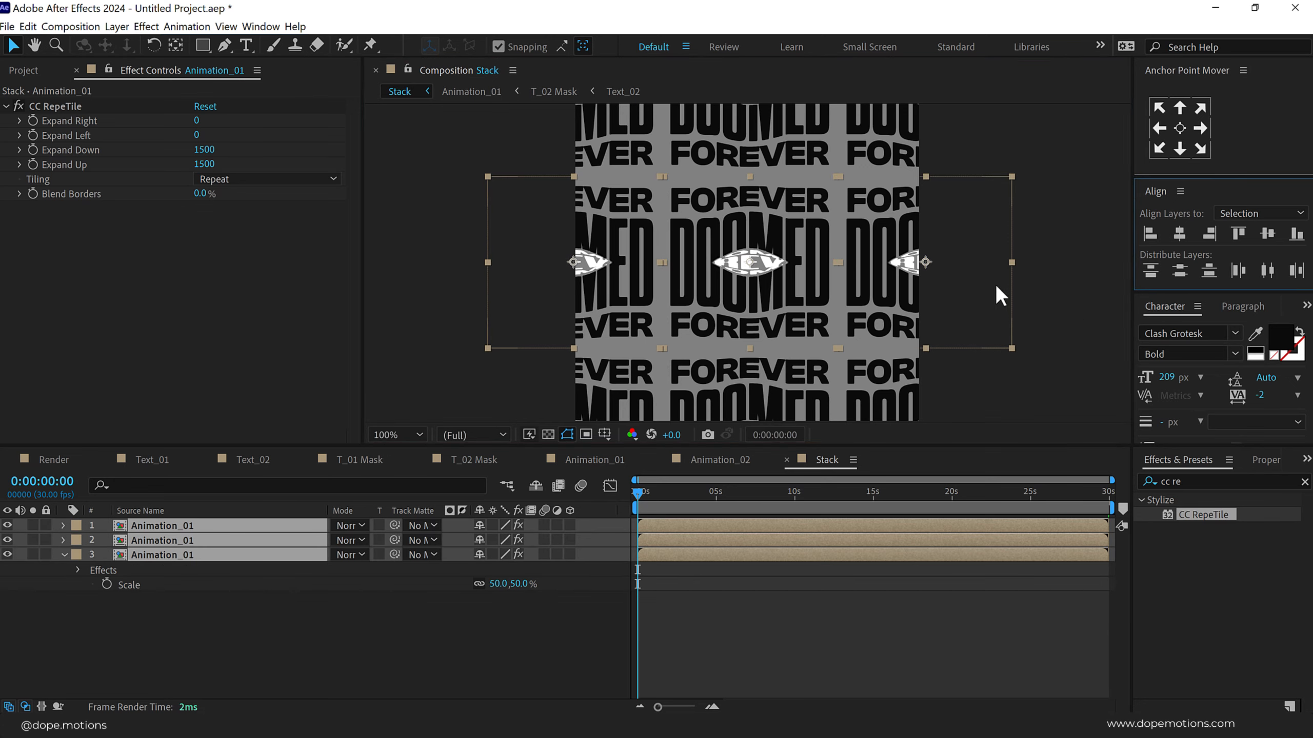
click(1074, 273)
Replace the source of the two outer Animation_01 layers in Stack with the Animation_02 composition.
click(41, 70)
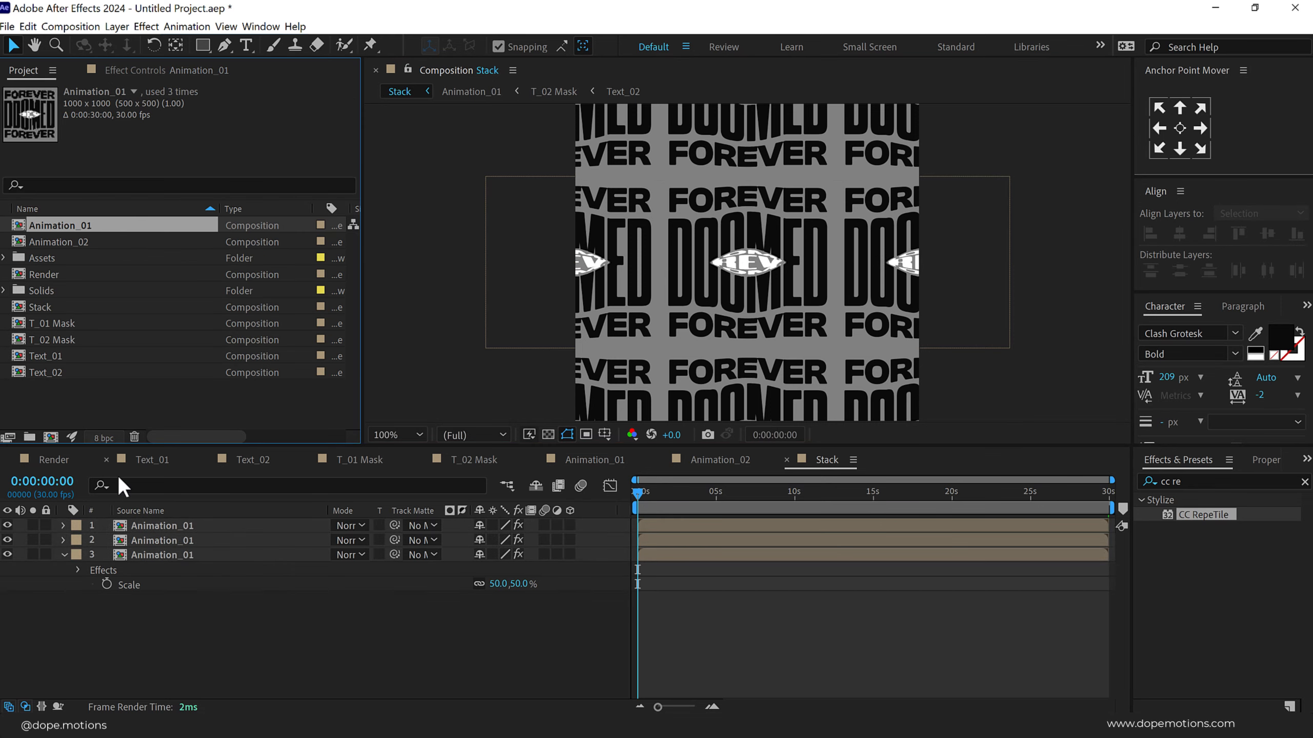
click(181, 526)
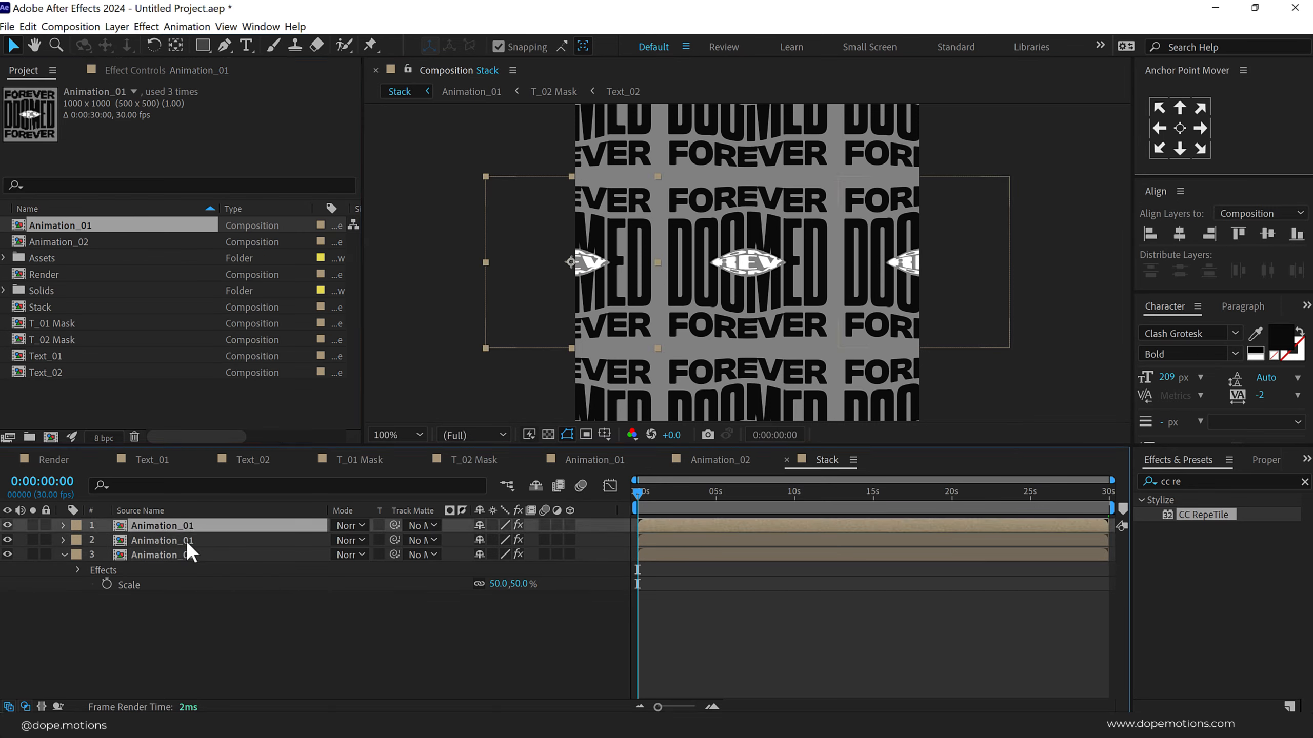
ctrl+click(187, 541)
drag(63, 237, 182, 540)
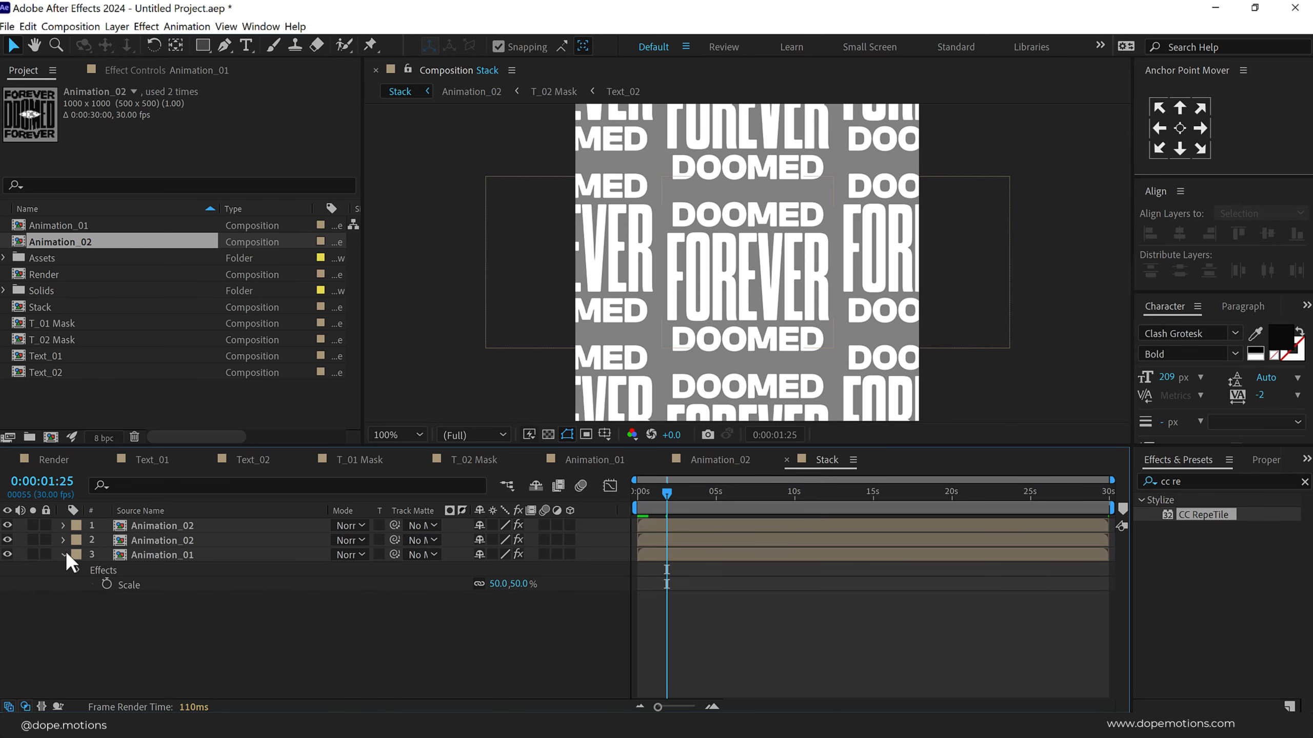
click(63, 554)
Apply the Tint color correction effect to the Animation_02 layer forming the right-hand column.
click(869, 300)
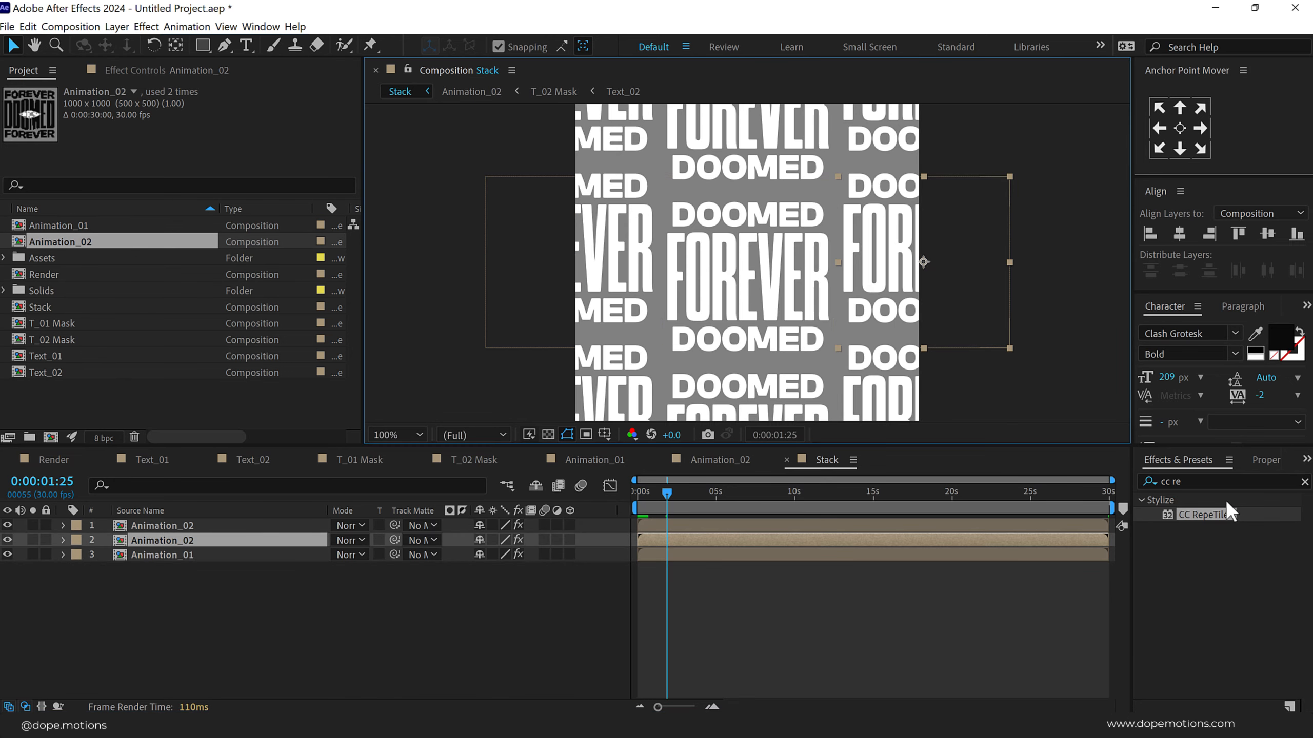
click(1132, 478)
text(tint)
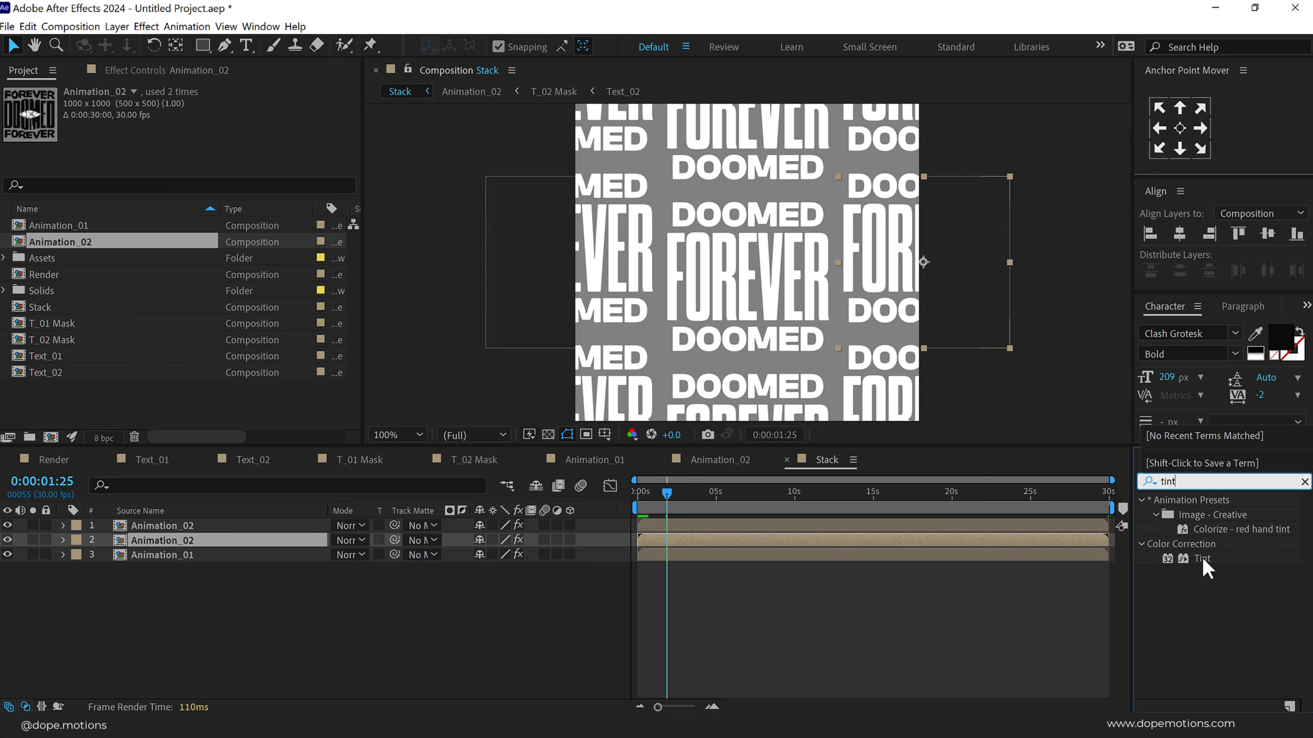
double_click(1202, 557)
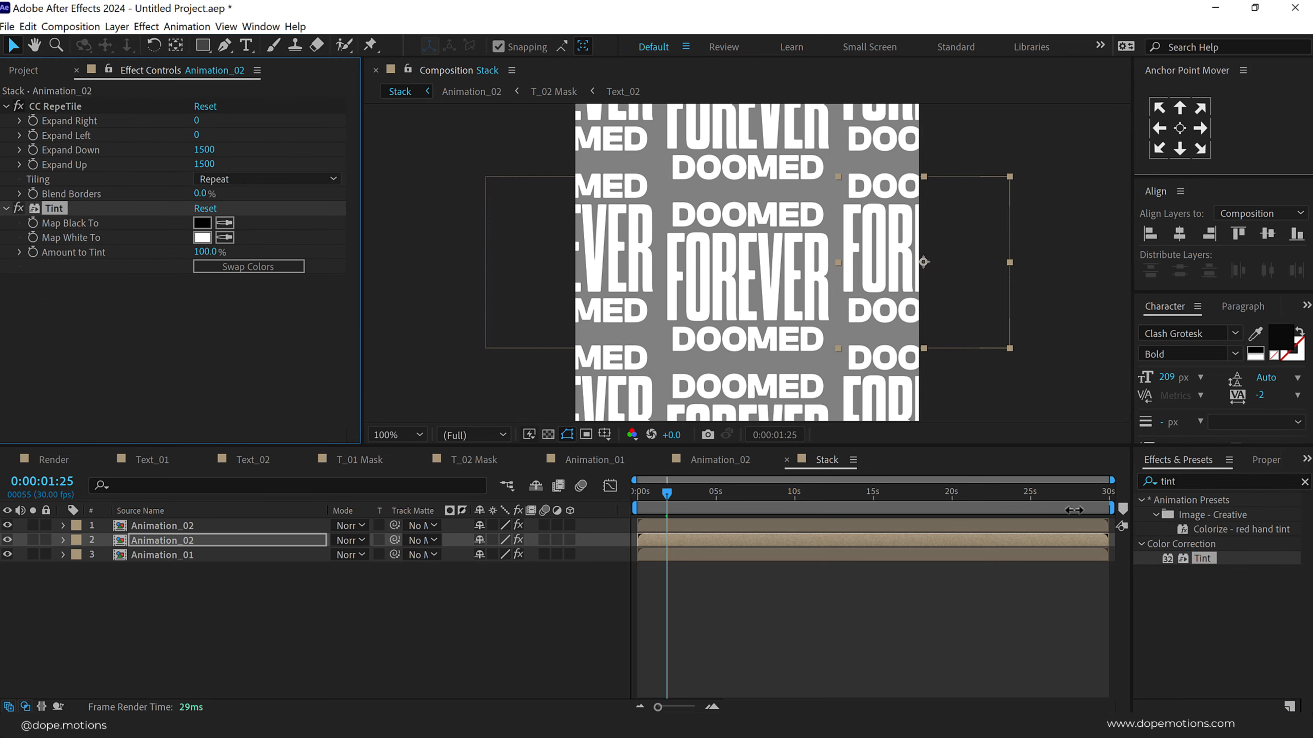
Swap the Tint colors on the right-hand Animation_02 column, copy that Tint to the left-hand Animation_02 layer and preview around 0:00:04:21.
click(232, 263)
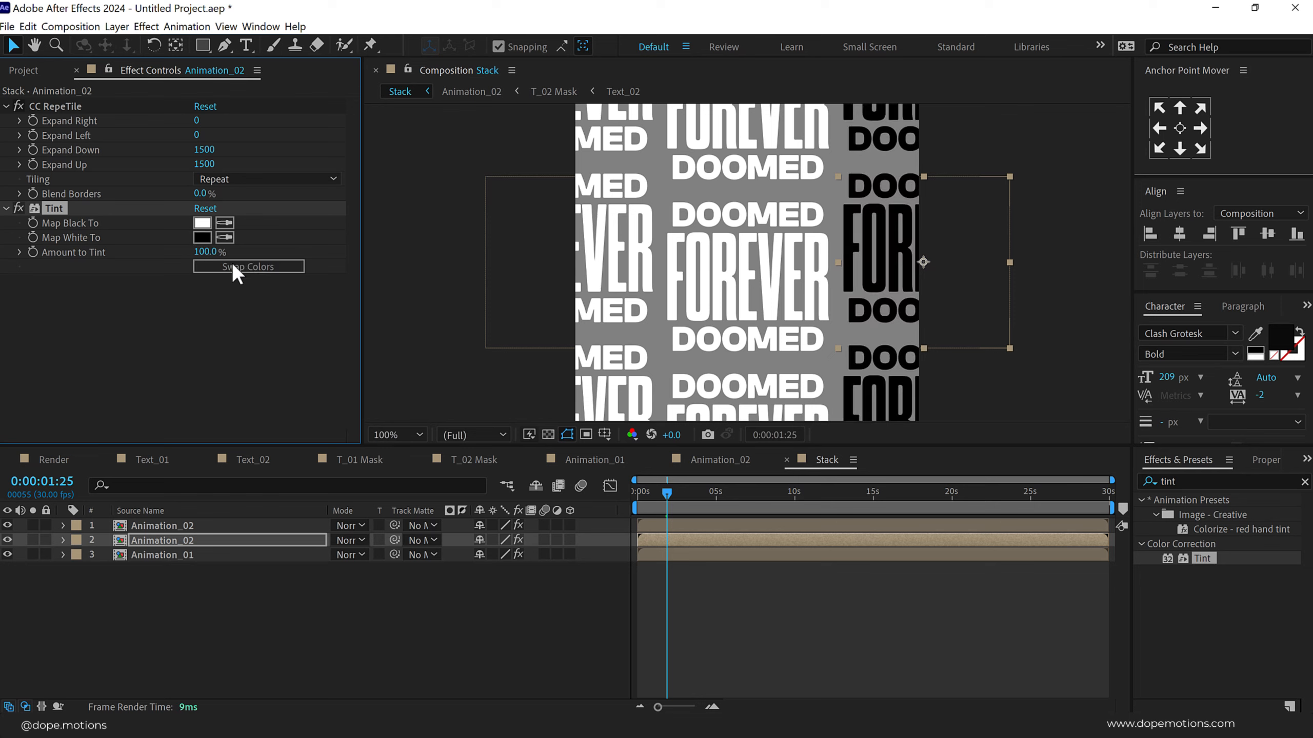
click(179, 529)
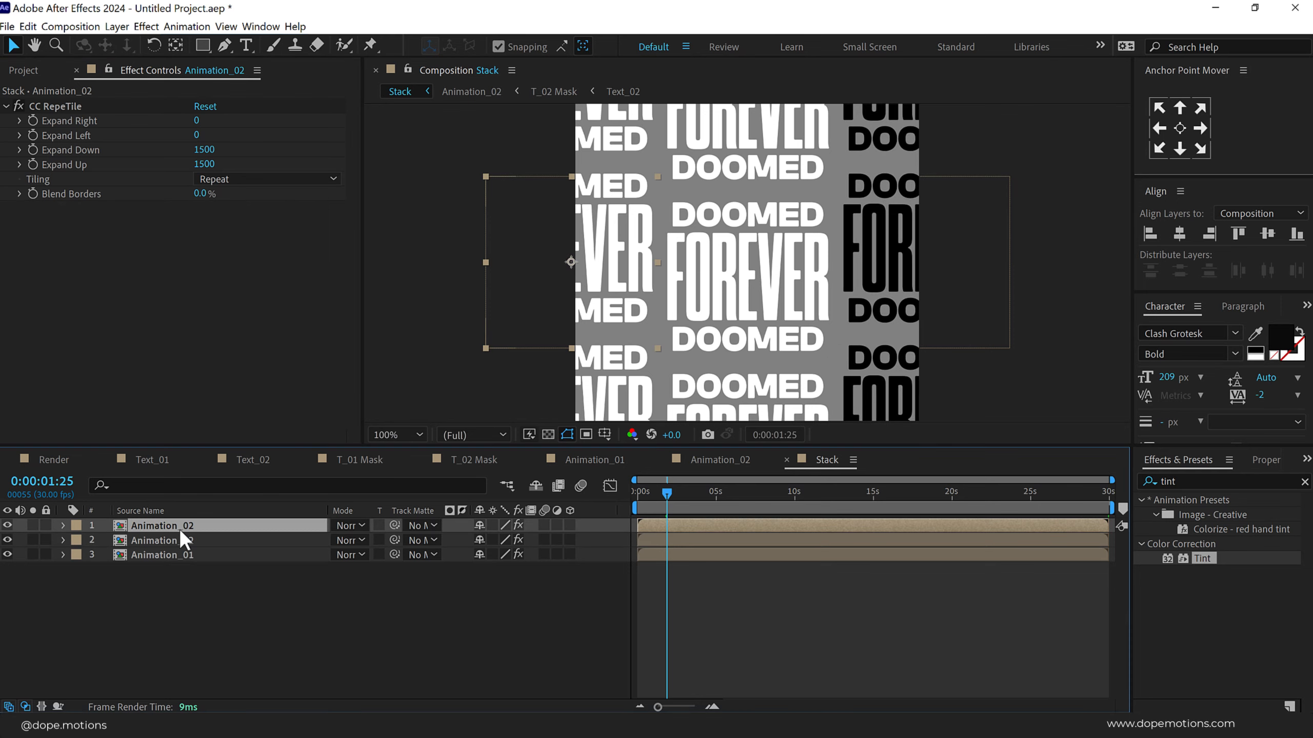
key(ctrl+v)
click(214, 601)
drag(672, 491, 712, 492)
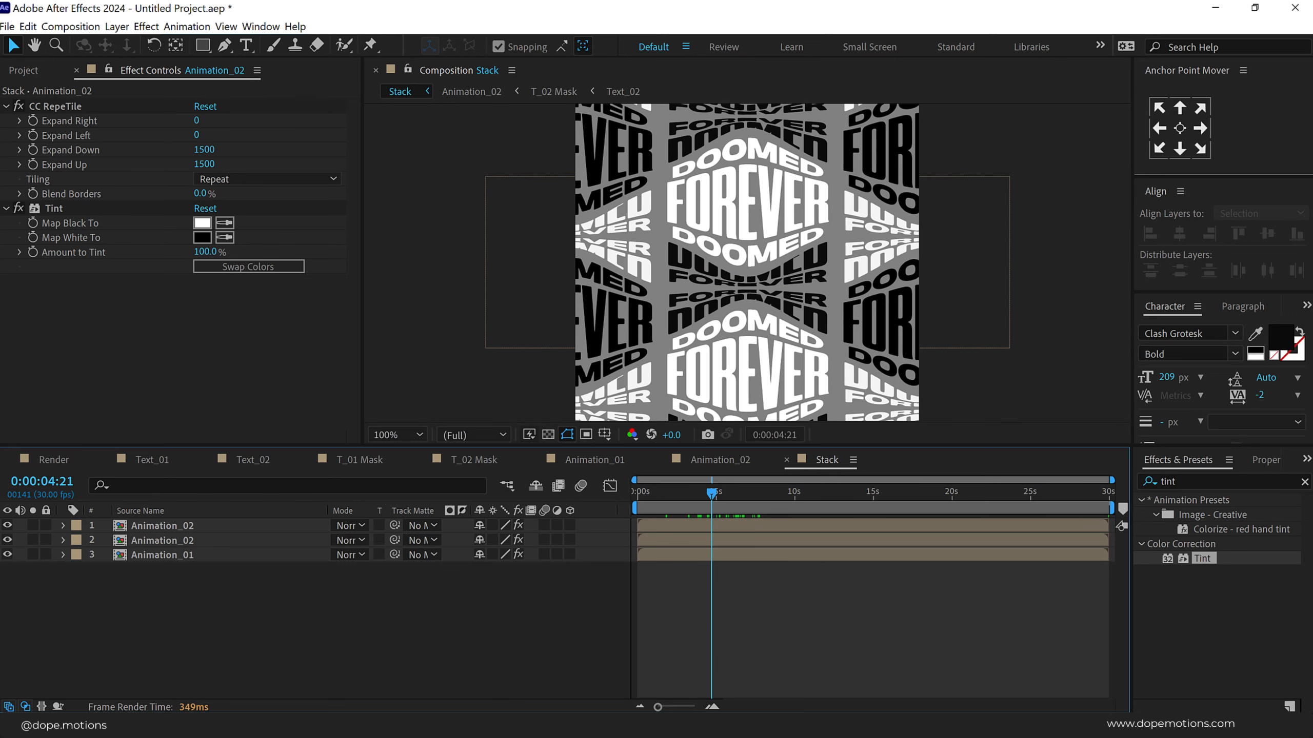
Create a 1000 x 1000 px solid named BG in the Render composition.
click(42, 455)
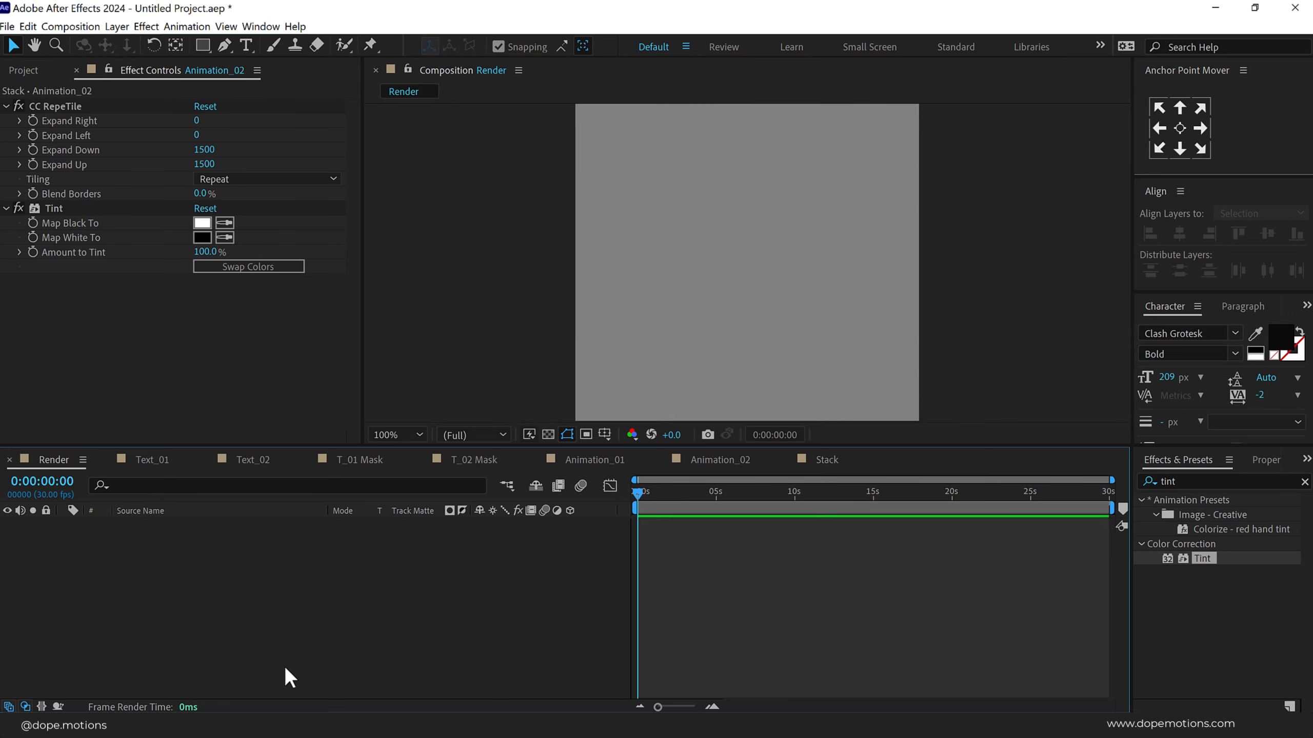
key(ctrl+y)
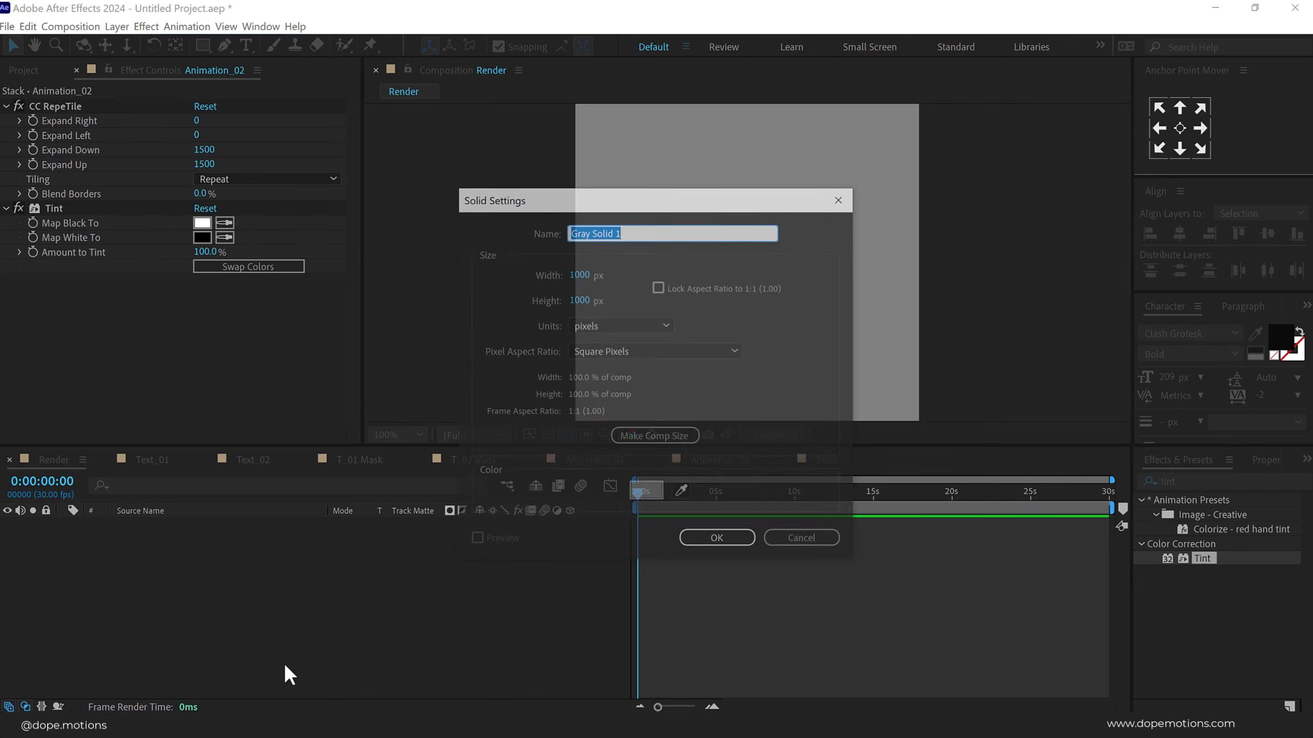
text(BG)
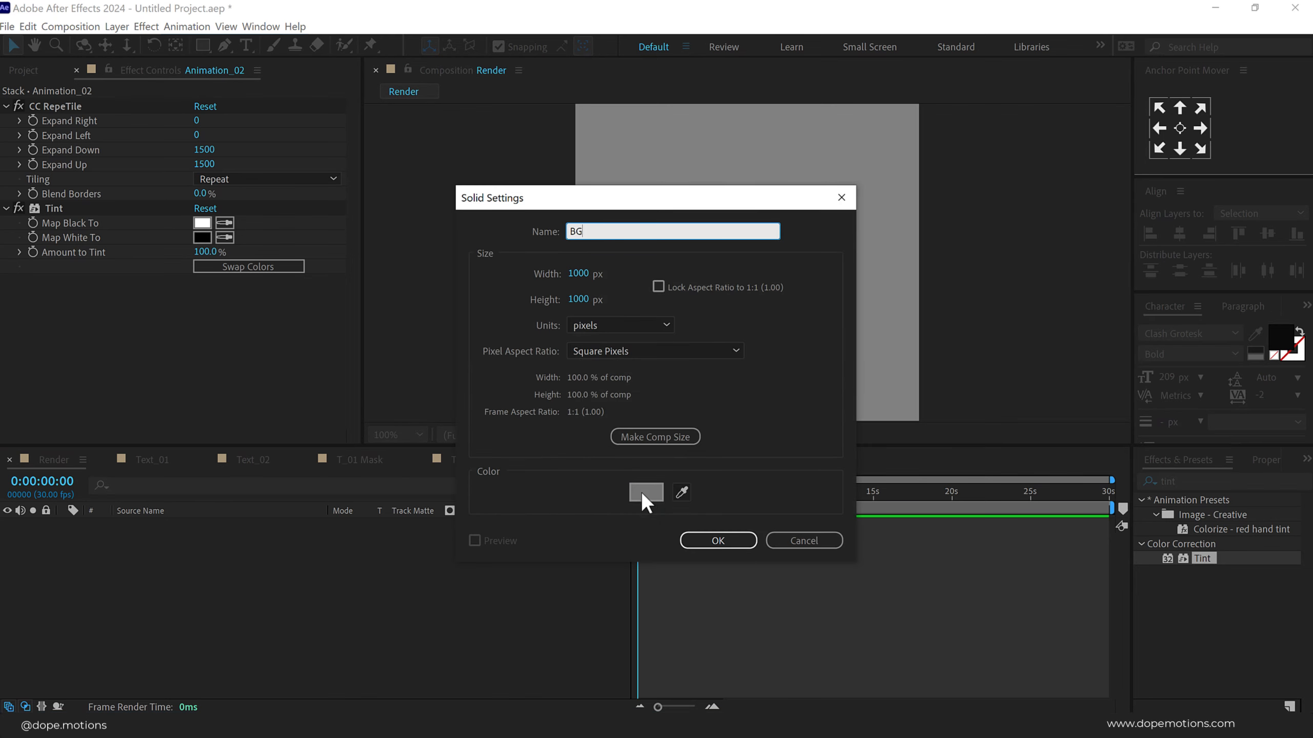
click(703, 543)
Apply the Fill effect to the BG solid and set its color to orange FF4C00.
click(1185, 483)
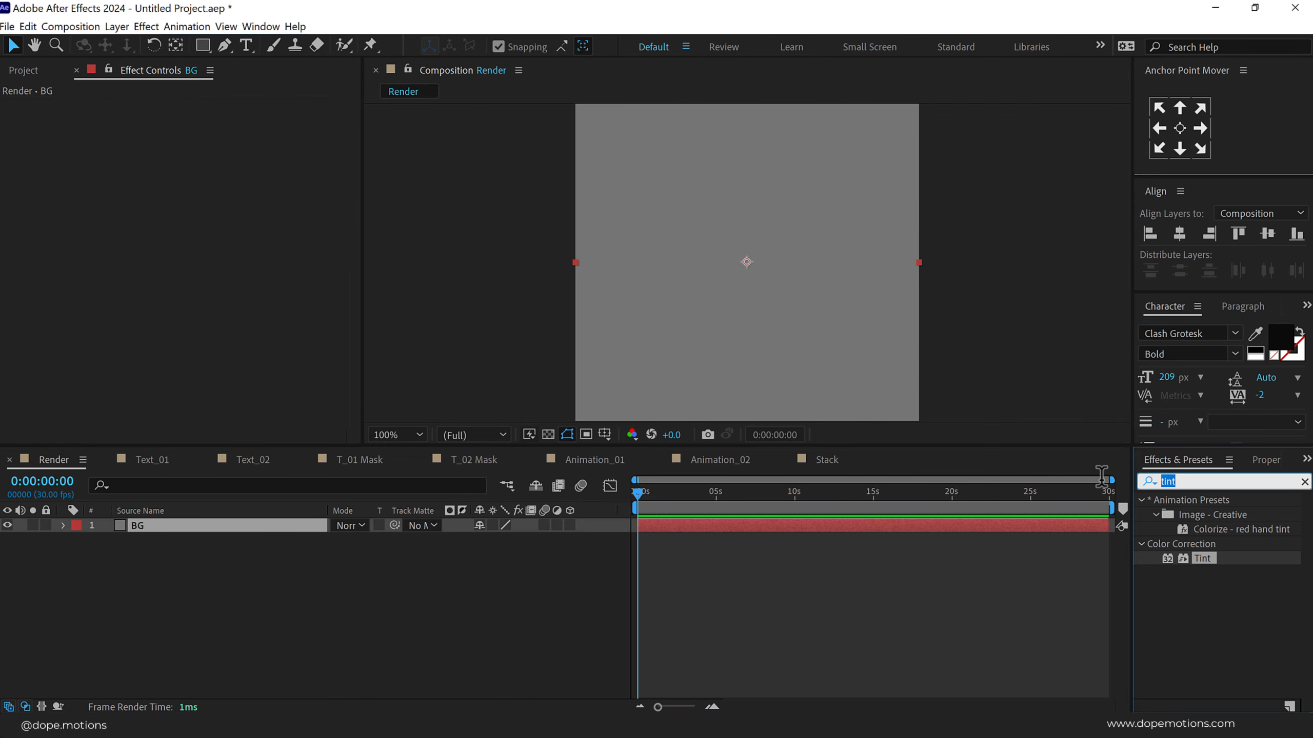
text(fill)
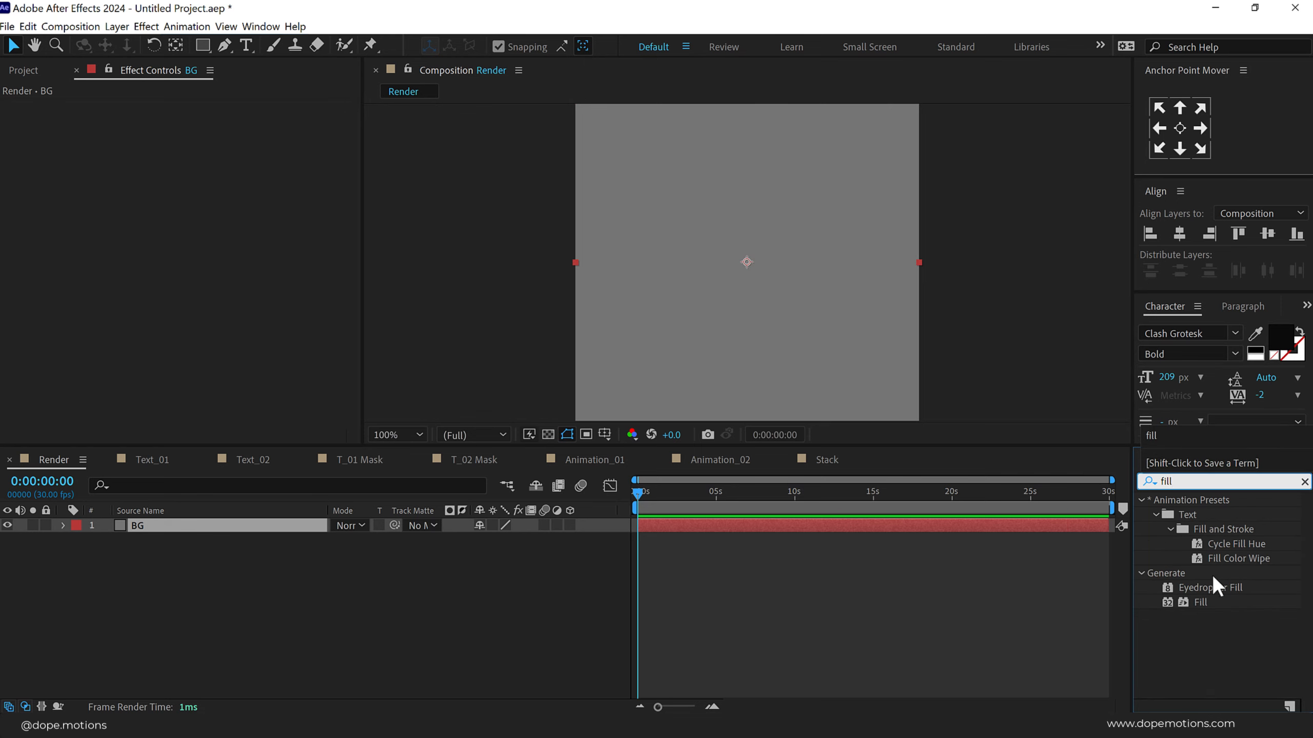
drag(1198, 602, 607, 293)
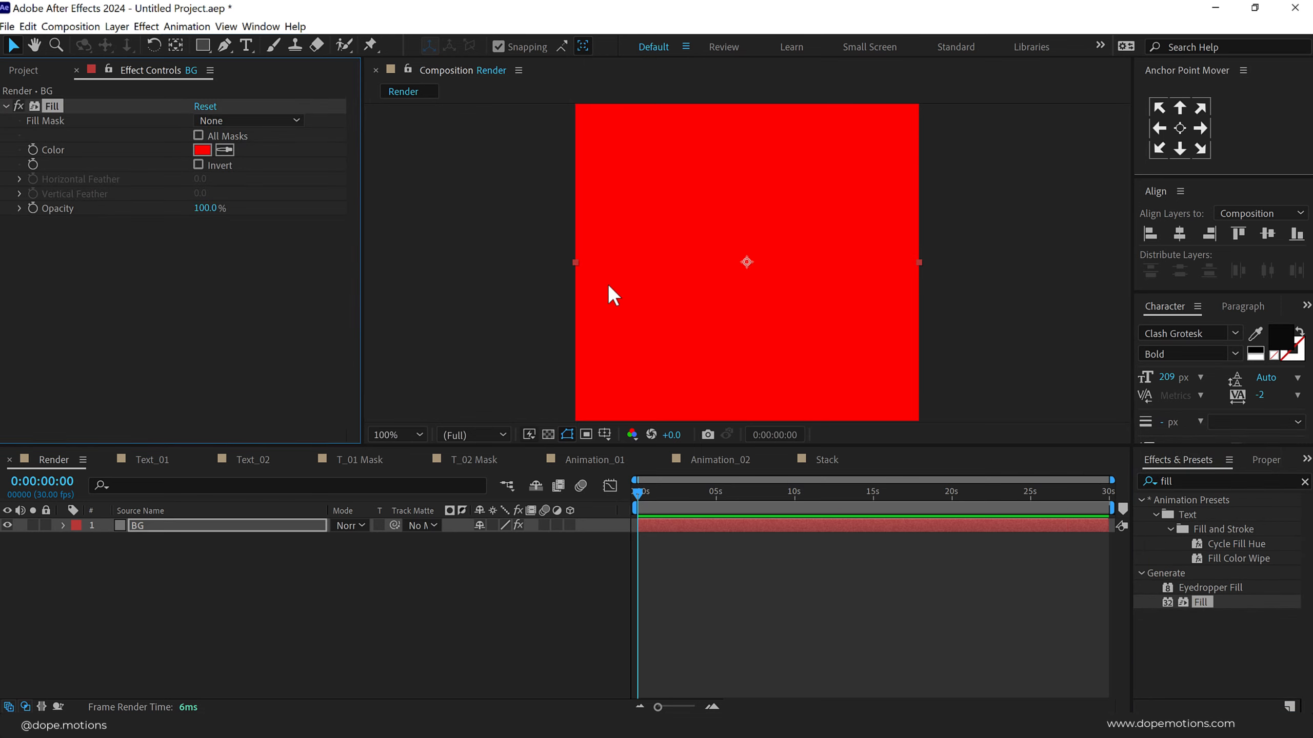
click(202, 150)
click(866, 451)
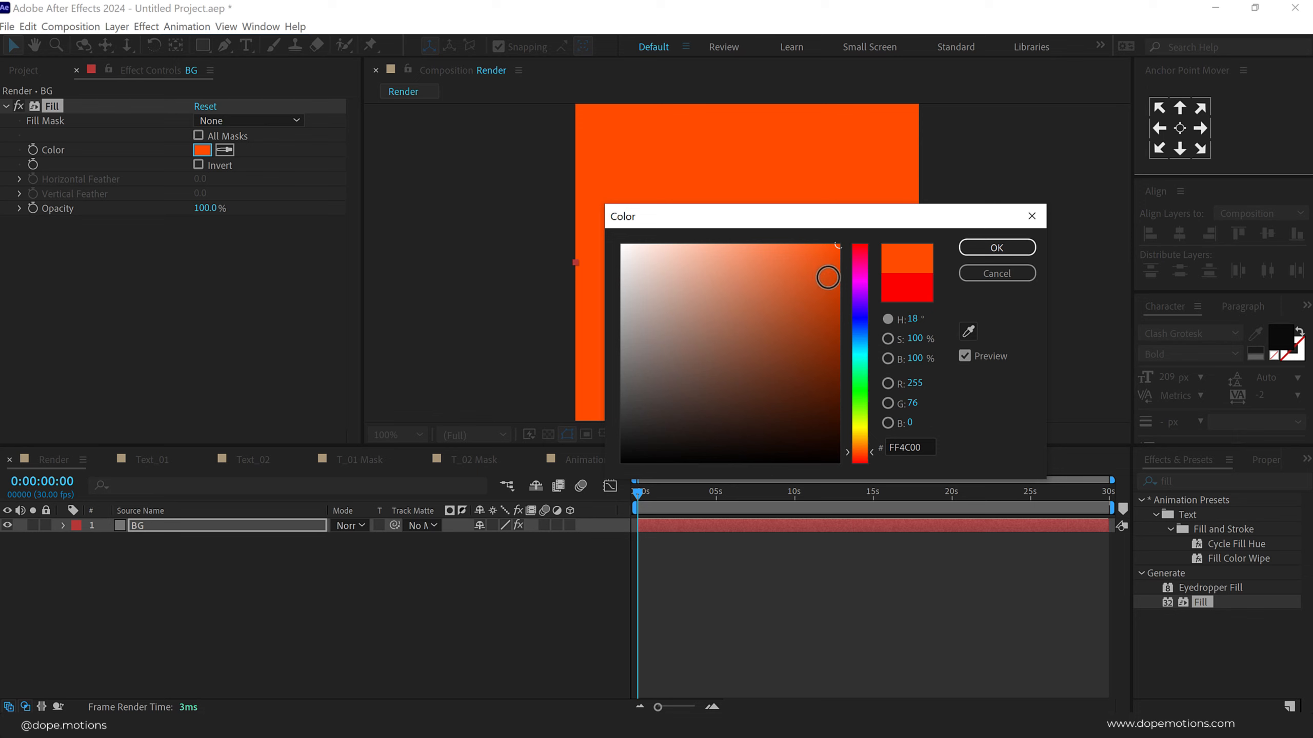
click(997, 247)
Add the Stack composition above BG in Render and enlarge the composition view.
click(30, 72)
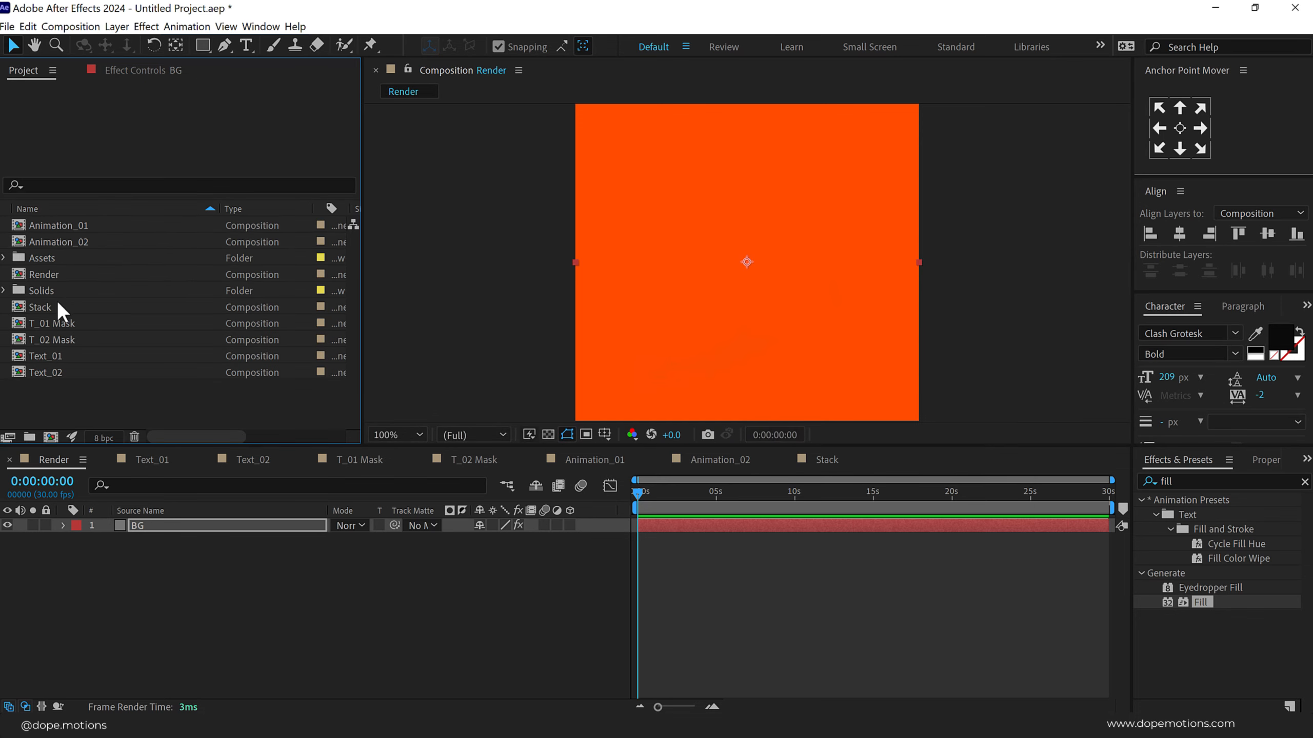
drag(58, 304, 153, 520)
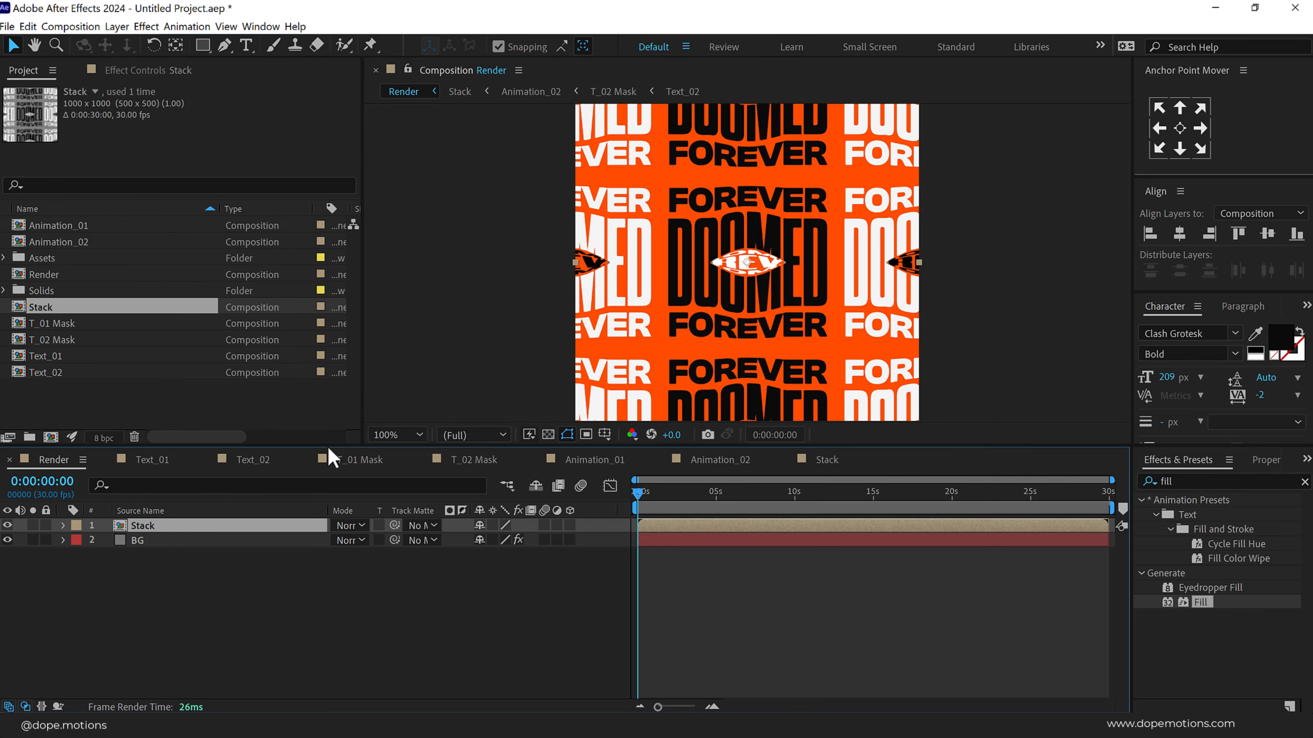
drag(327, 446, 331, 515)
Create a rectangle shape layer covering the whole Render composition, with no other layer selected.
click(236, 650)
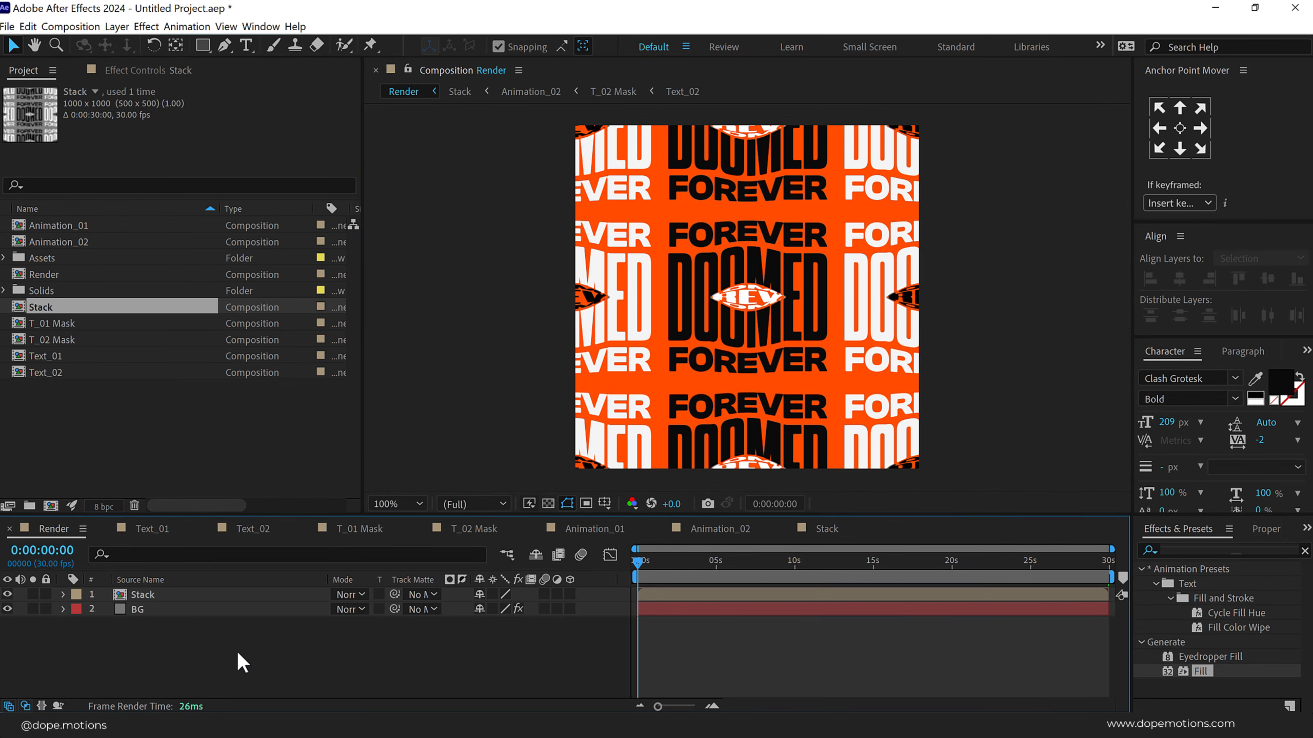
double_click(204, 44)
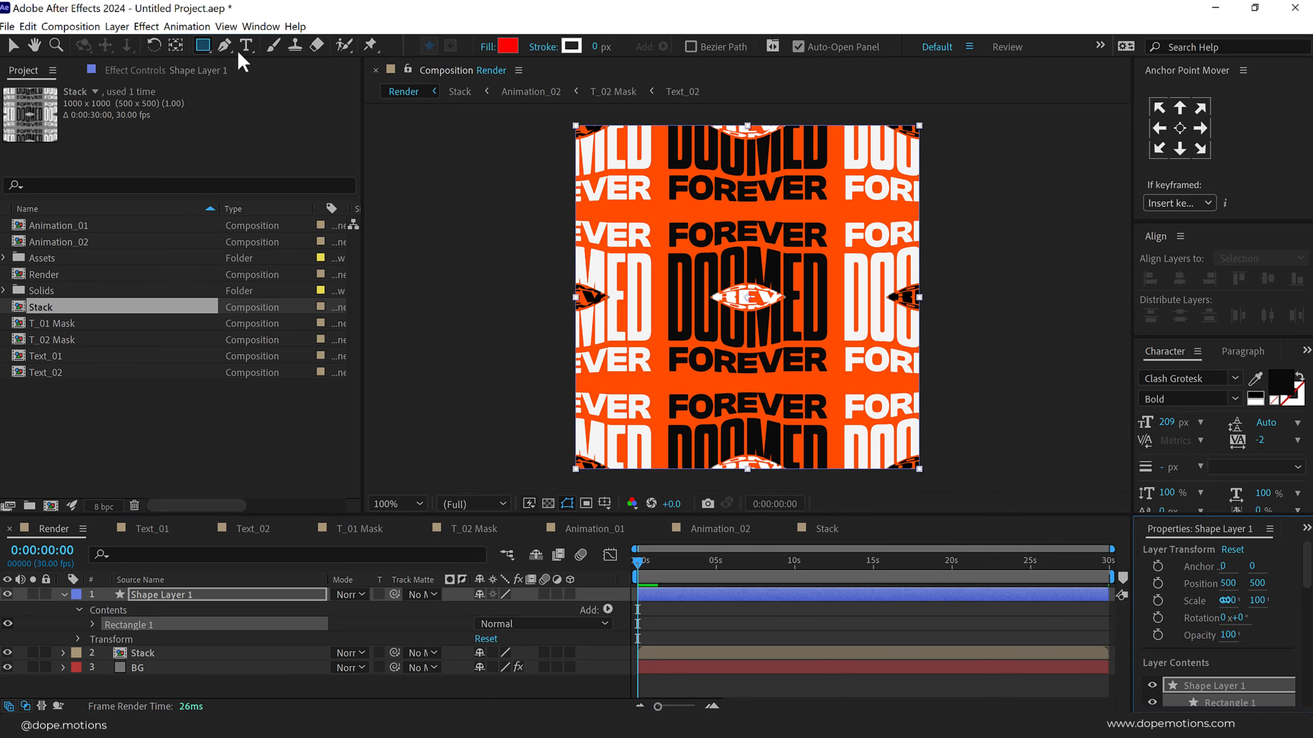
key(v)
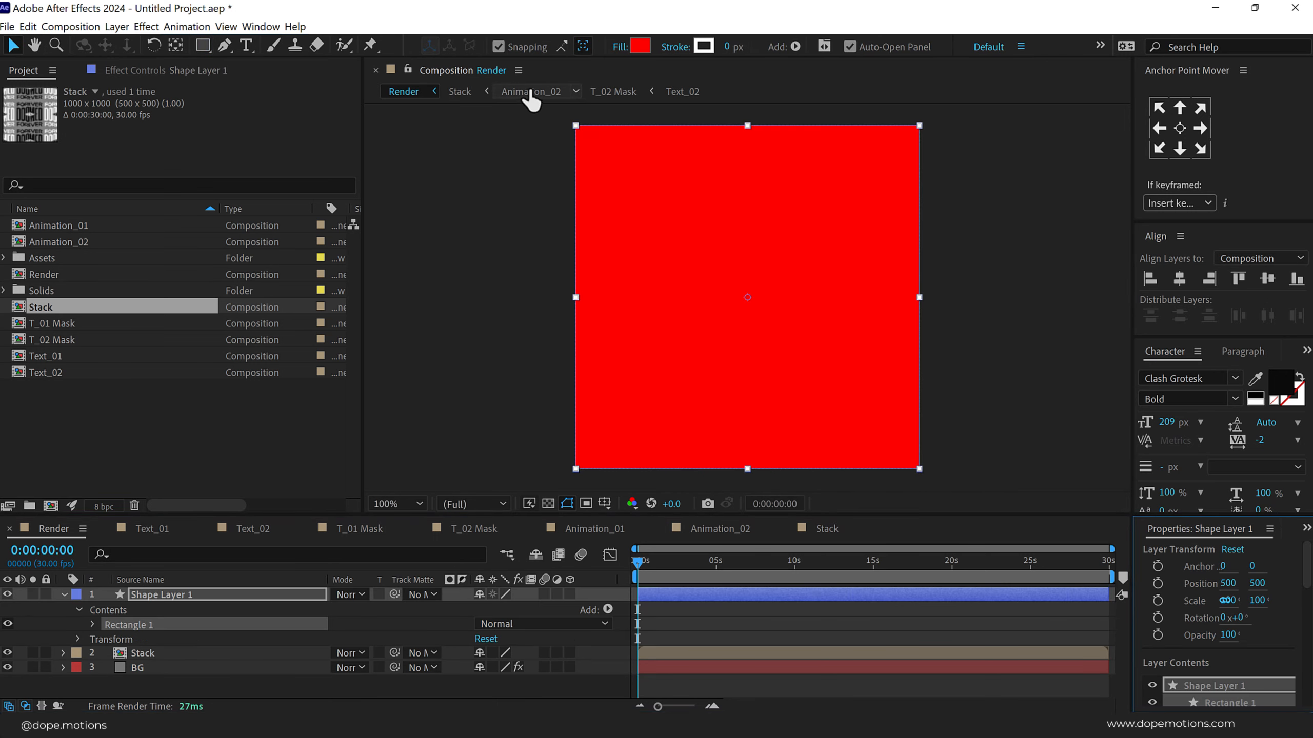
Give the rectangle a linear gradient fill and orient it vertically with a tight transition at the center, white above black.
click(620, 48)
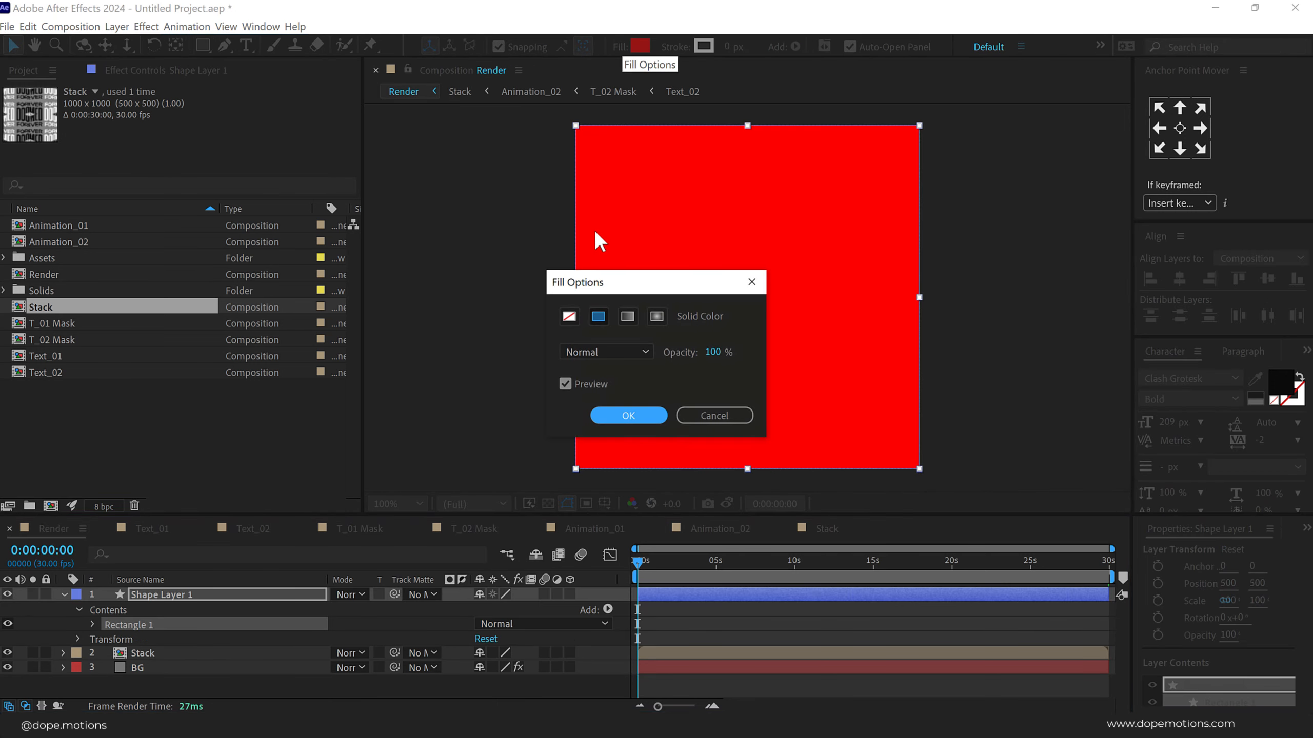
click(628, 316)
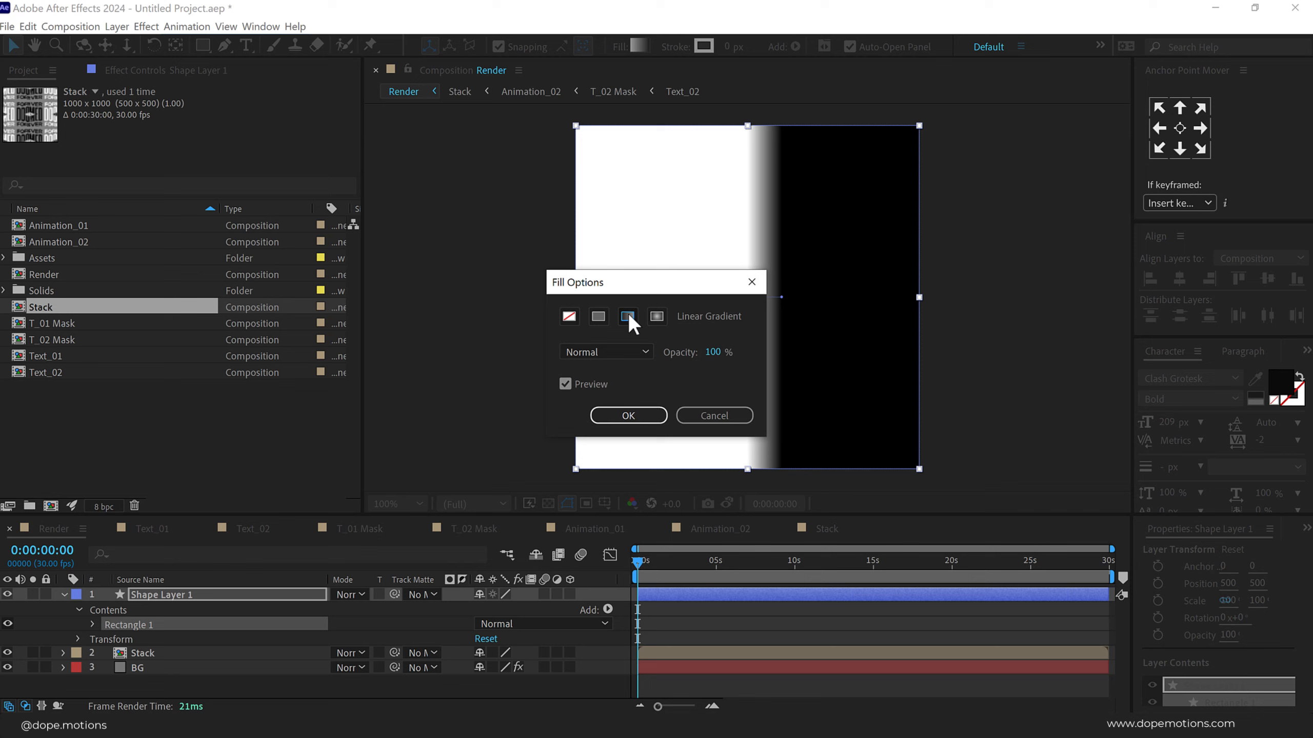
click(627, 417)
drag(782, 296, 748, 302)
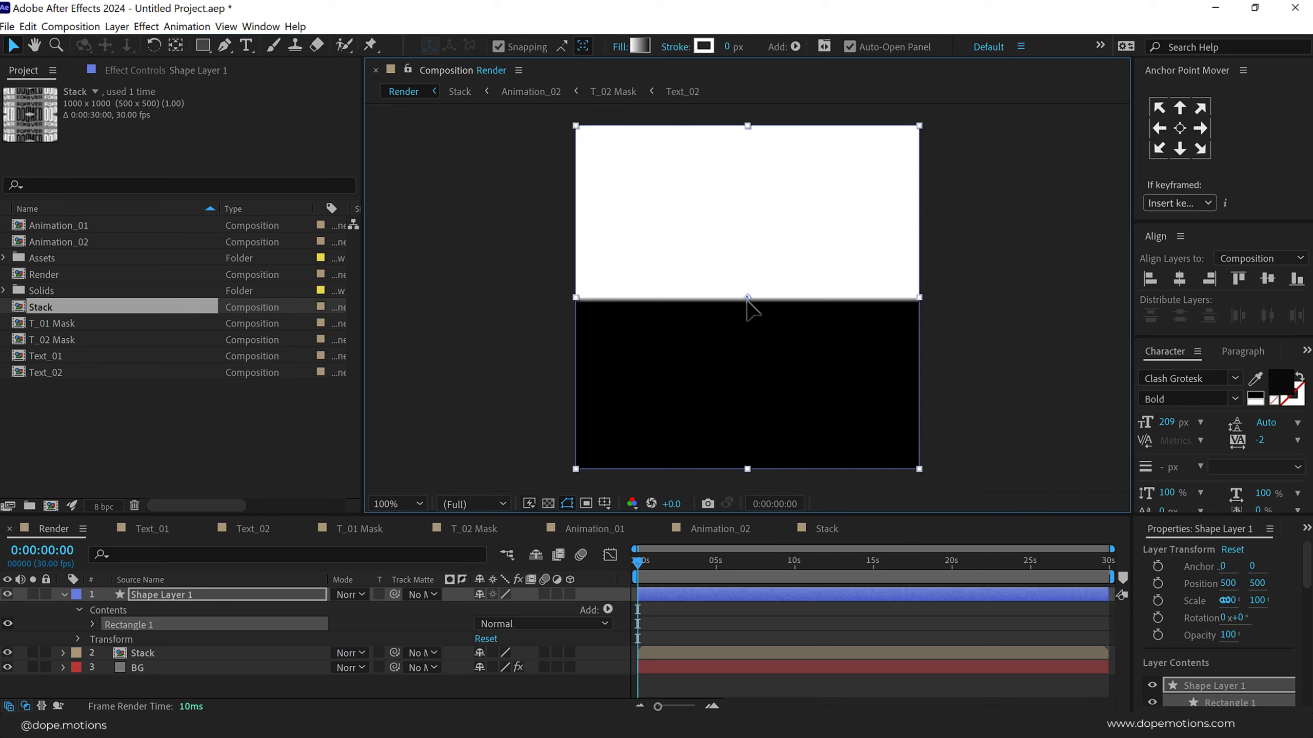
Apply Fast Box Blur to the gradient shape layer with a Blur Radius of 100.
click(279, 595)
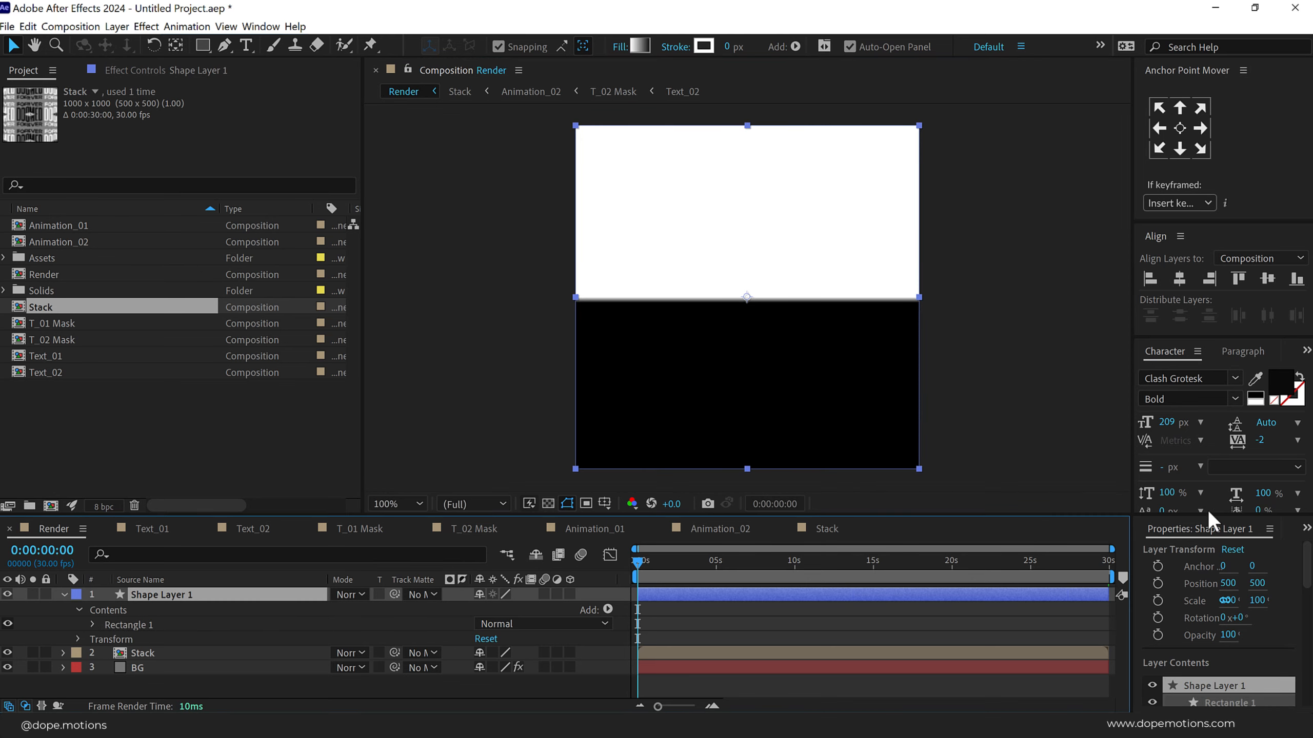
click(1306, 527)
click(1246, 557)
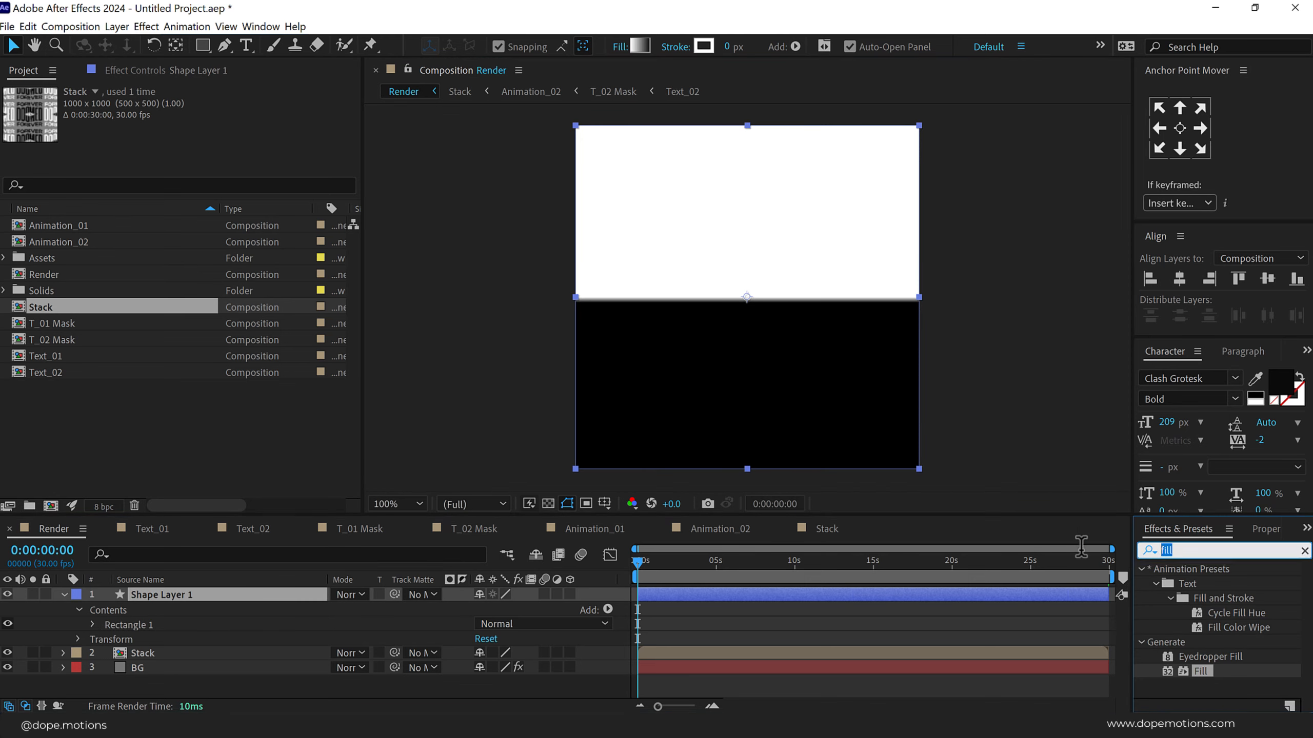
text(fast)
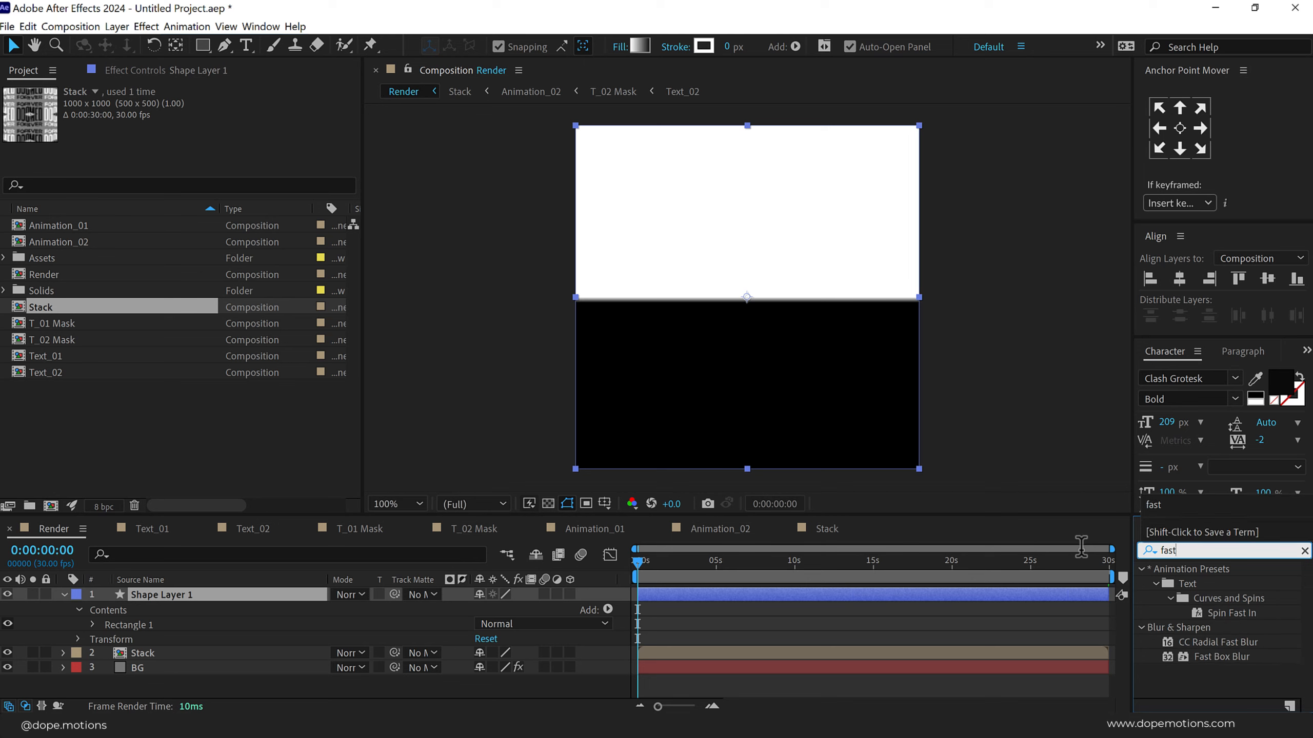
double_click(1221, 657)
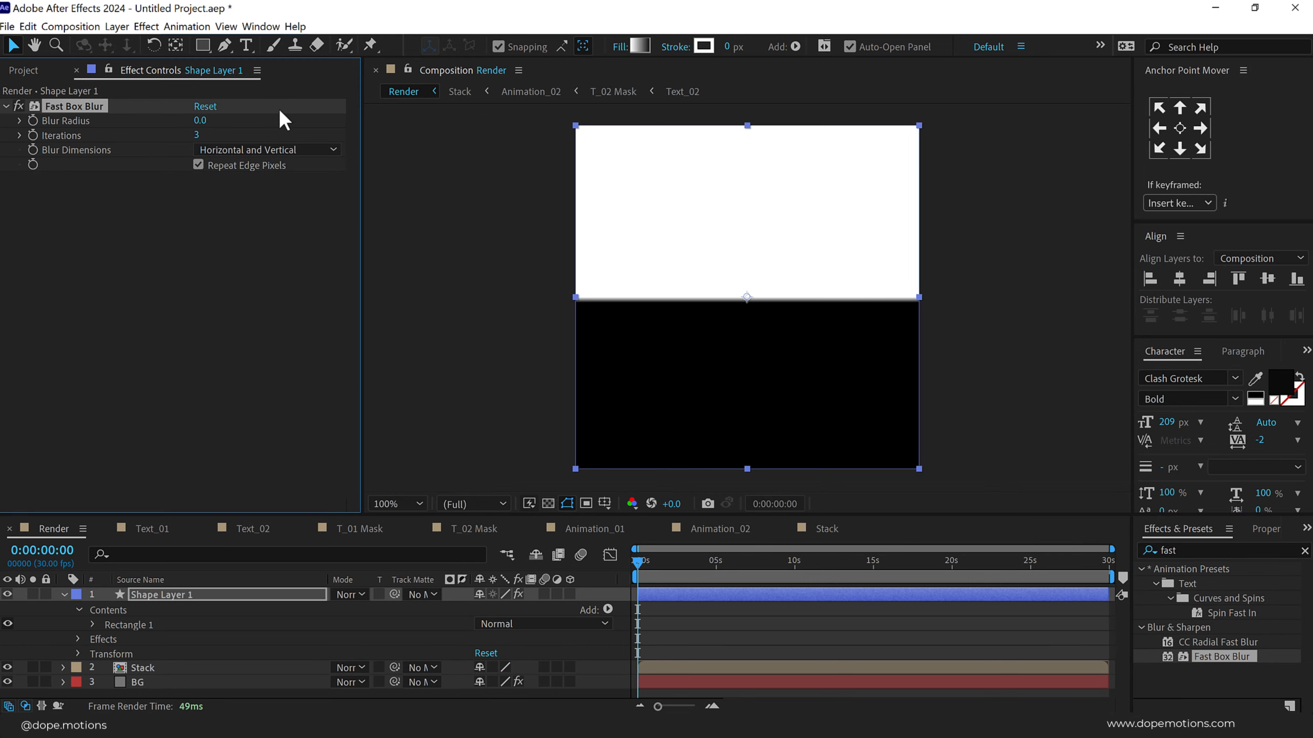
click(200, 120)
text(100)
key(Return)
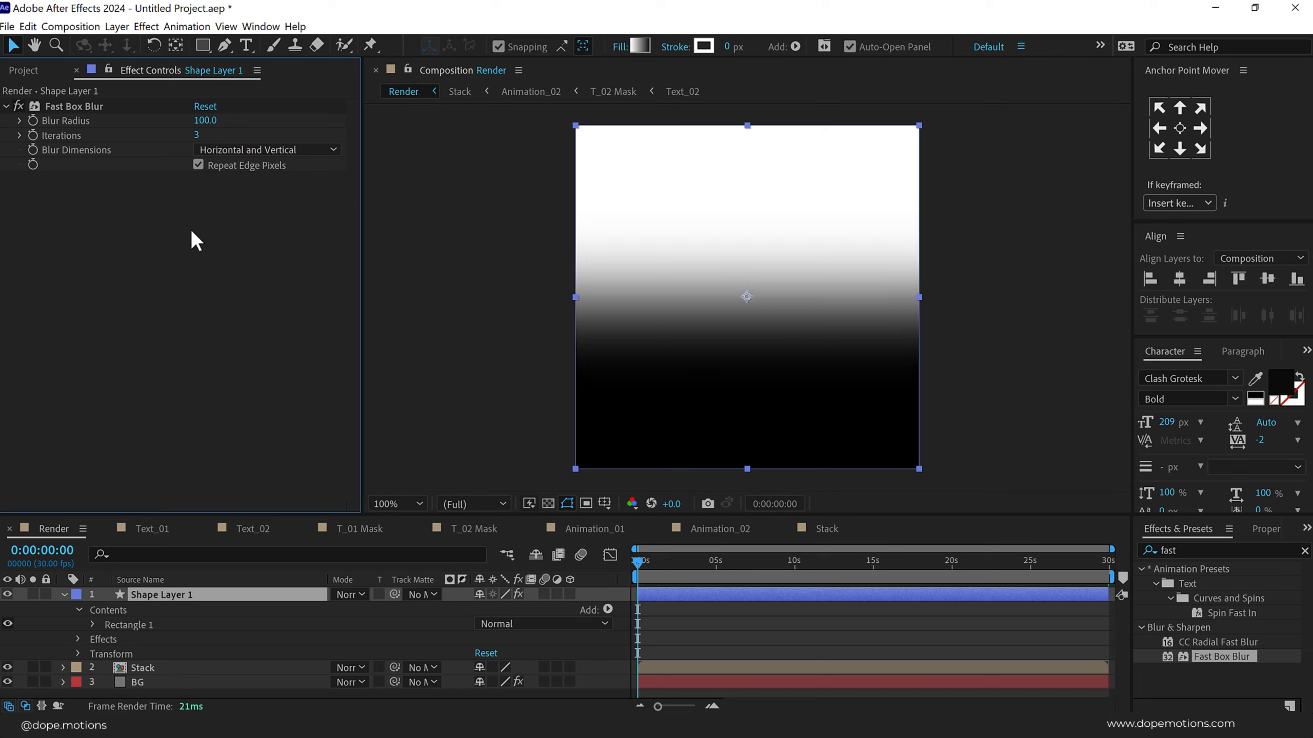
Hide the gradient shape layer and apply the Displacement Map effect to the Stack layer.
click(8, 594)
click(63, 594)
click(149, 609)
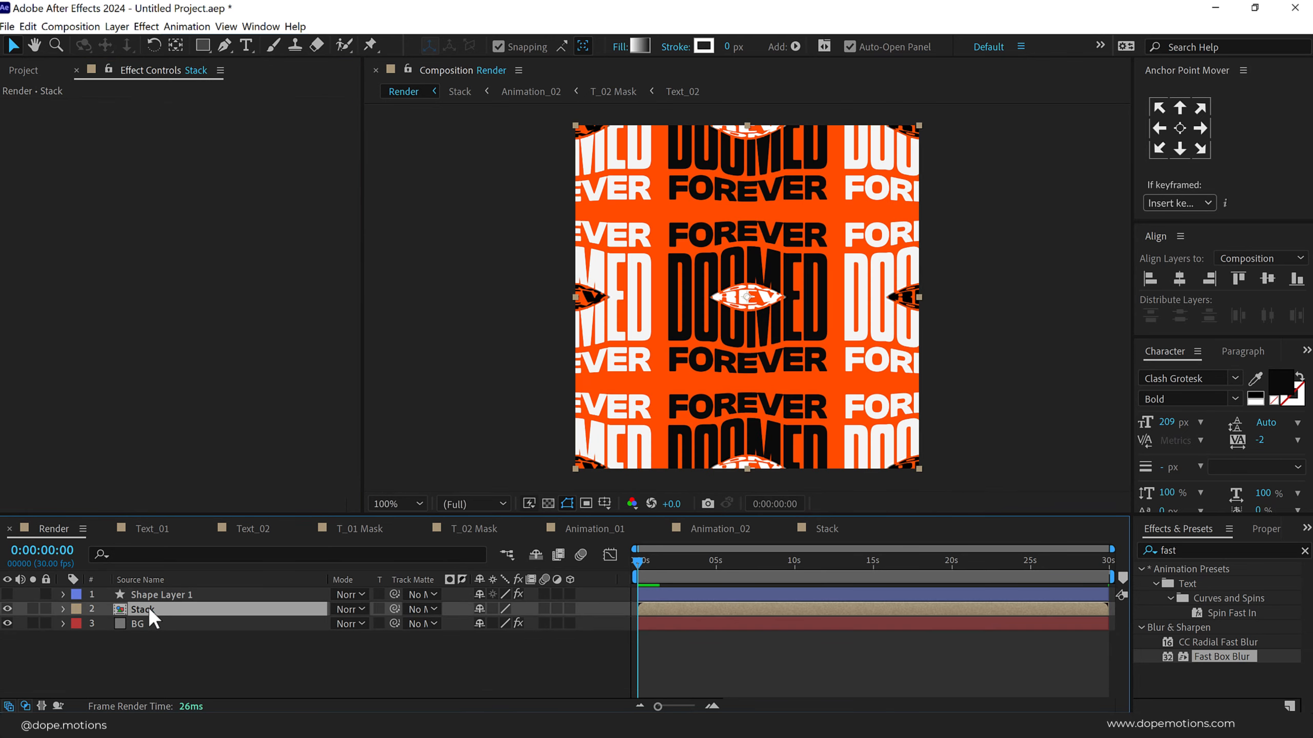
double_click(1215, 550)
text(disp)
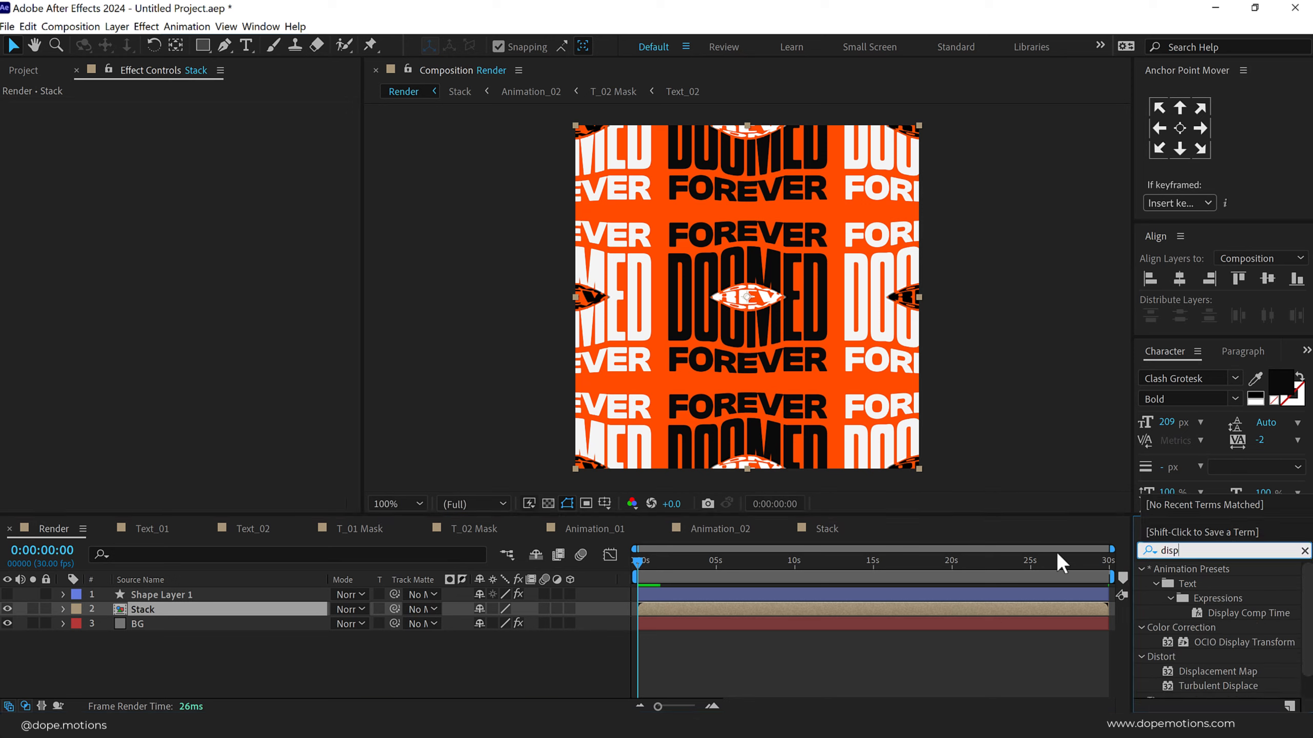
text(lac)
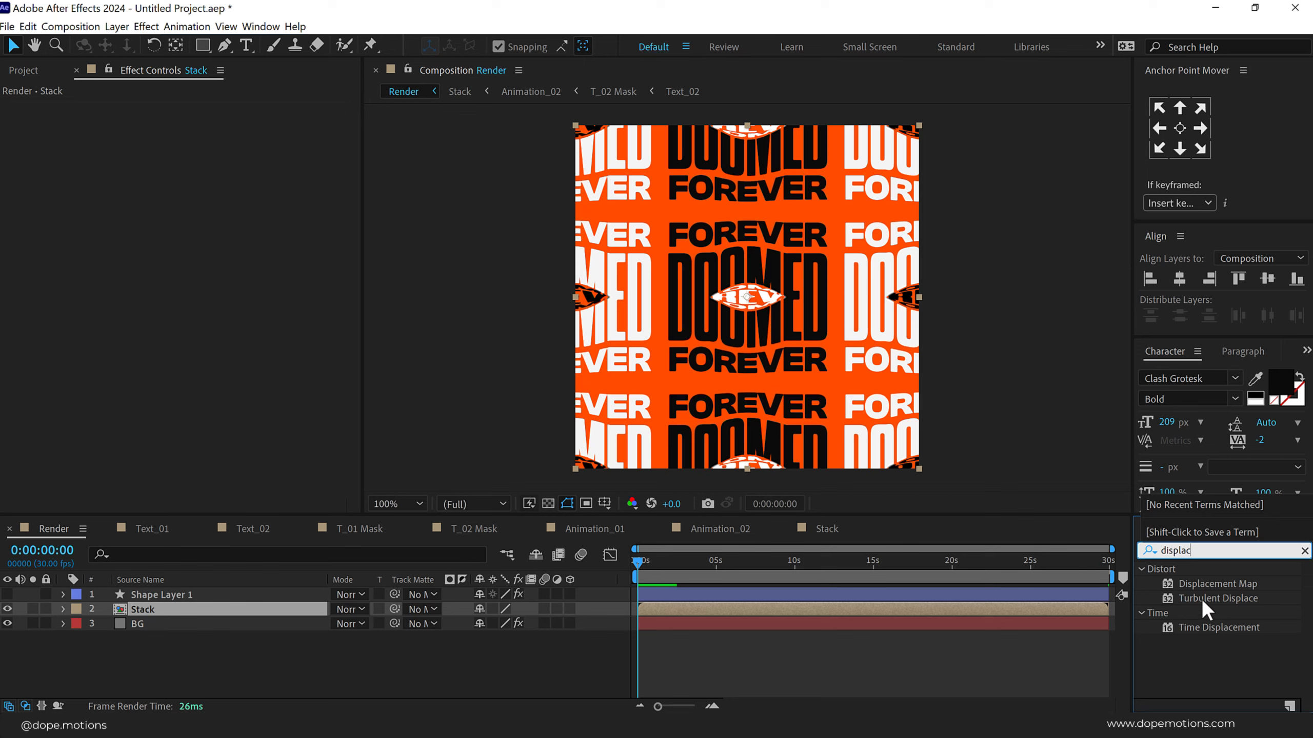
double_click(1218, 583)
Use Shape Layer 1 with Effects & Masks as the displacement map layer.
click(231, 120)
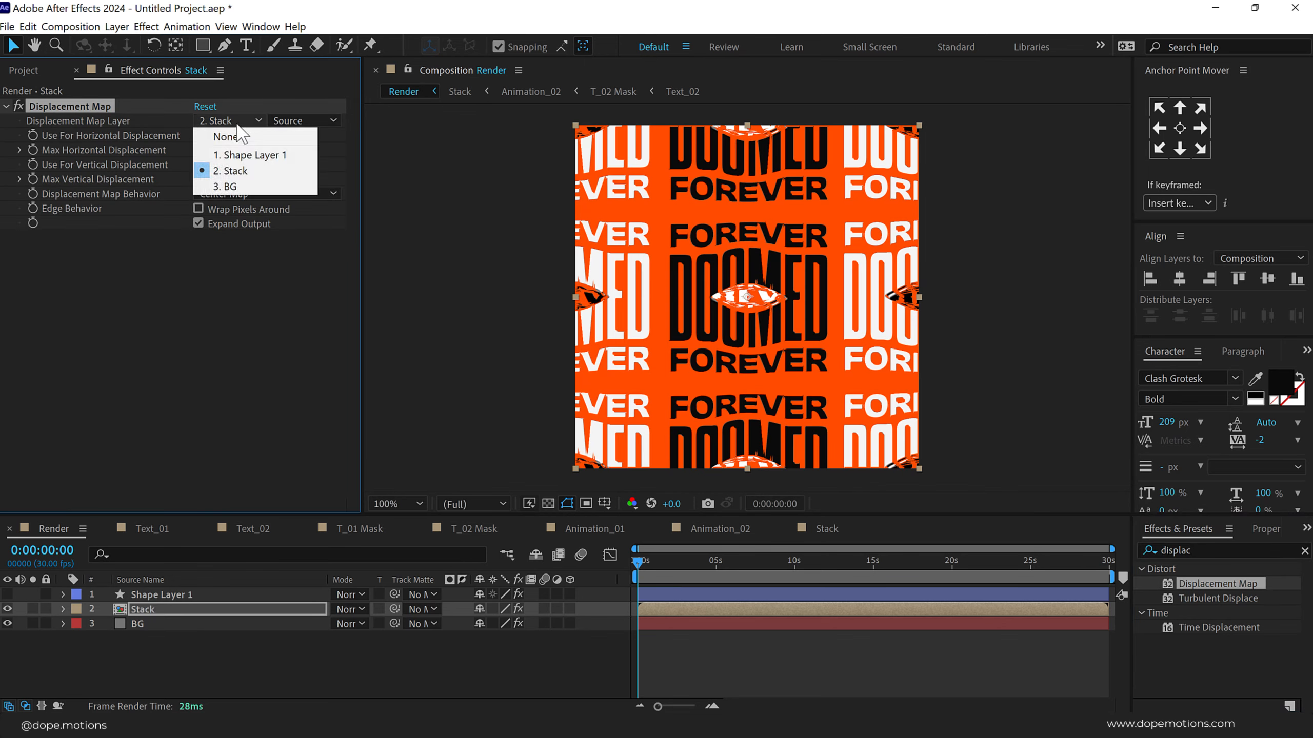
click(241, 155)
click(289, 118)
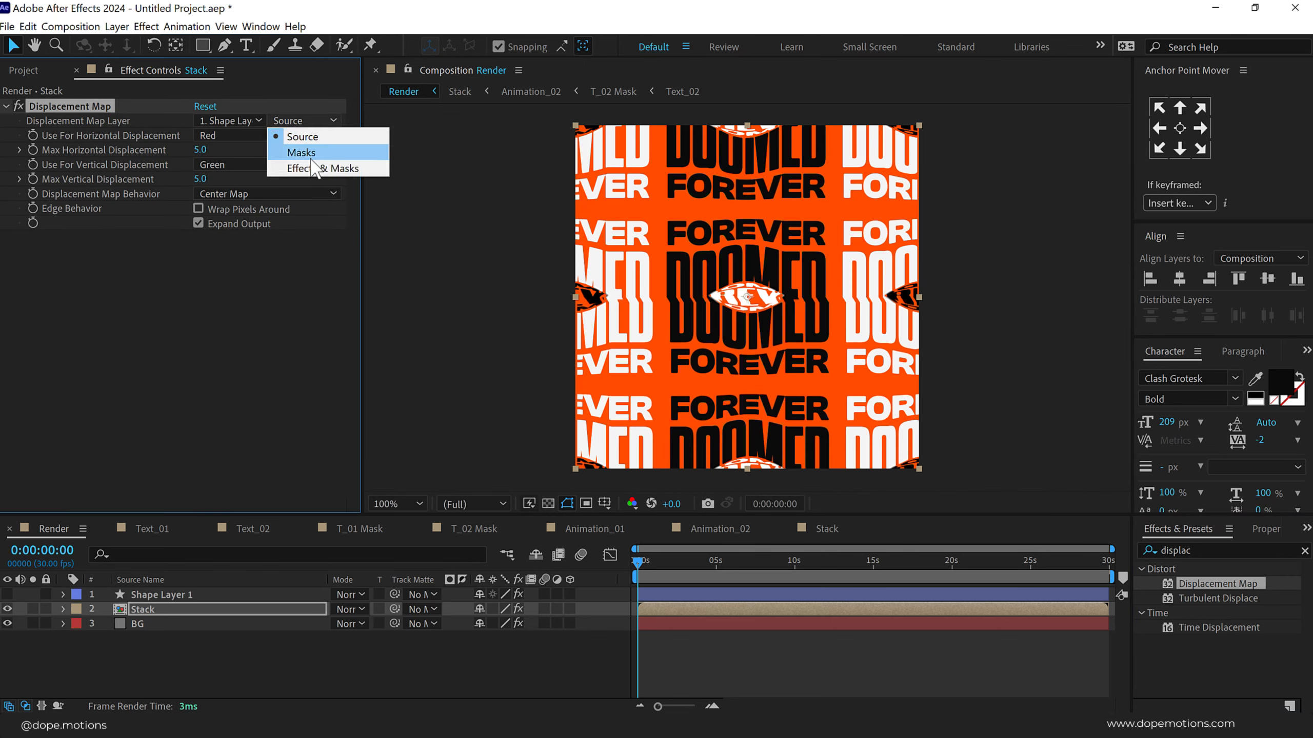
click(309, 164)
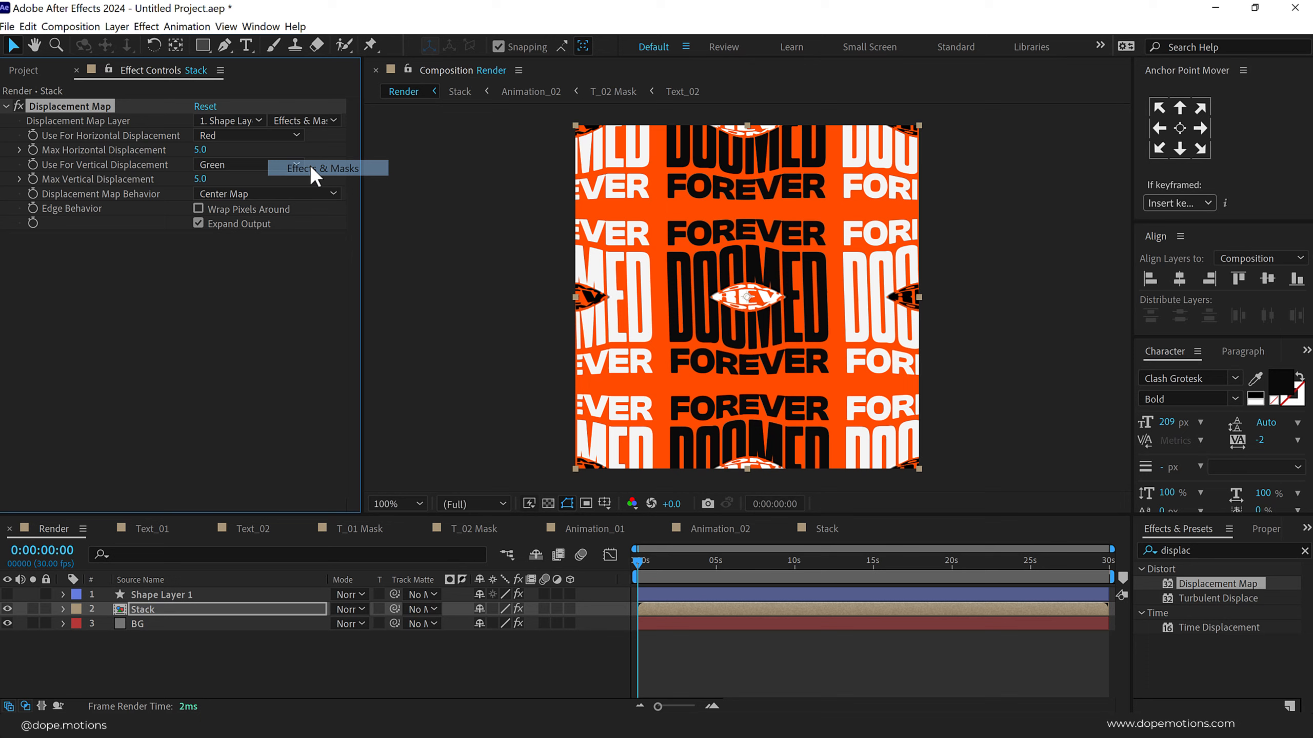
Set the Max Horizontal Displacement to 400 and the Max Vertical Displacement to 0.
click(203, 150)
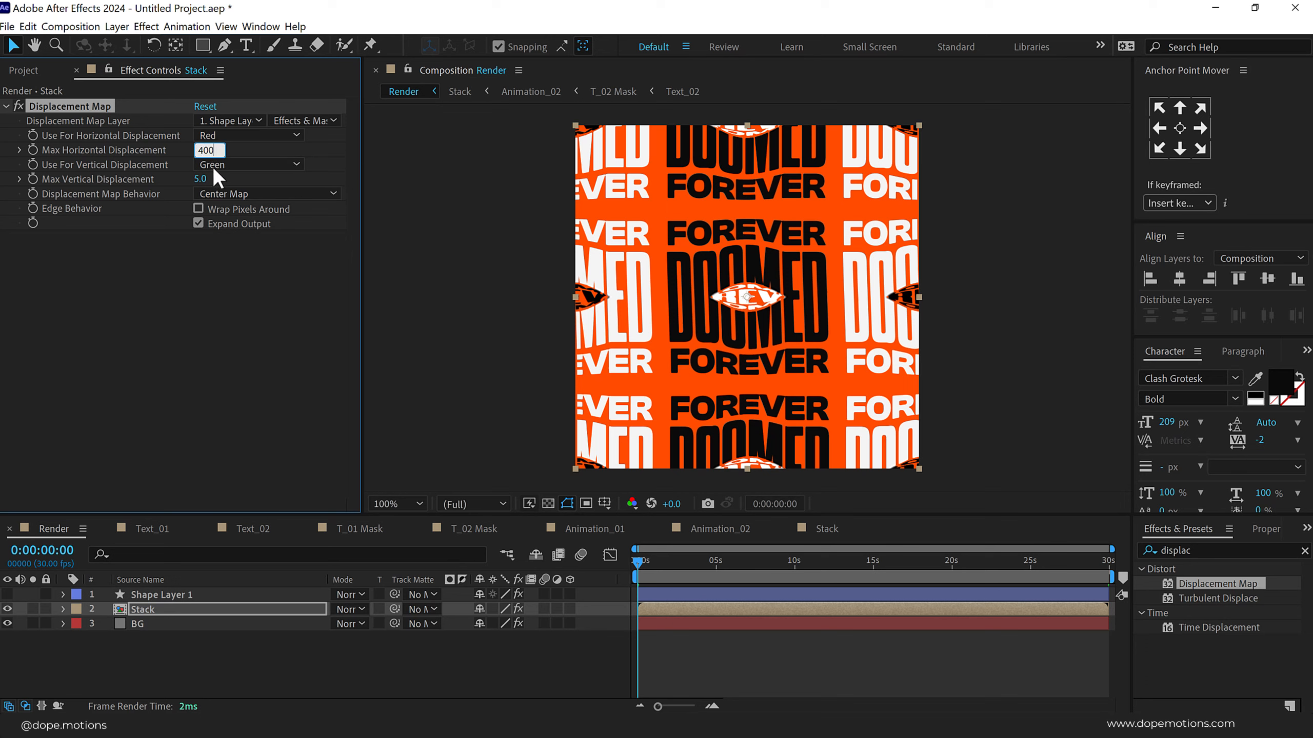
text(400)
click(201, 271)
click(204, 179)
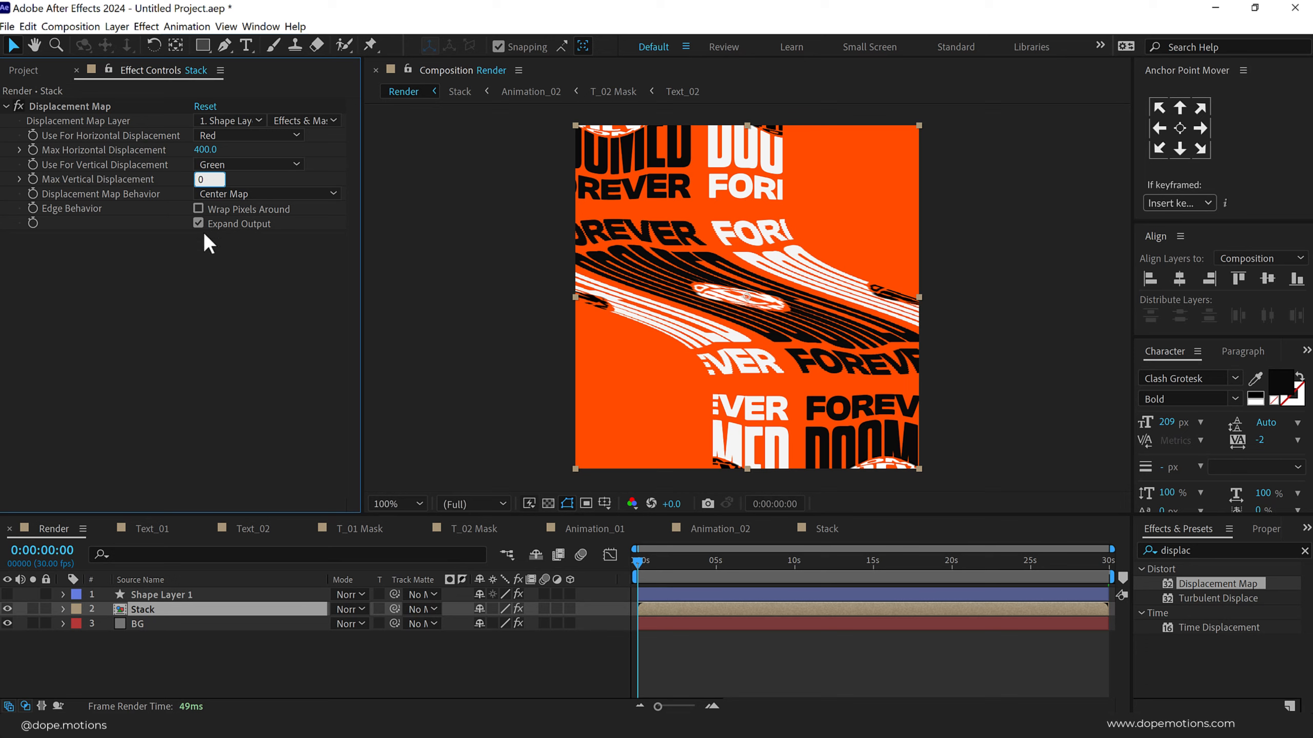
click(209, 278)
Enable Collapse Transformations for the Stack layer.
click(271, 668)
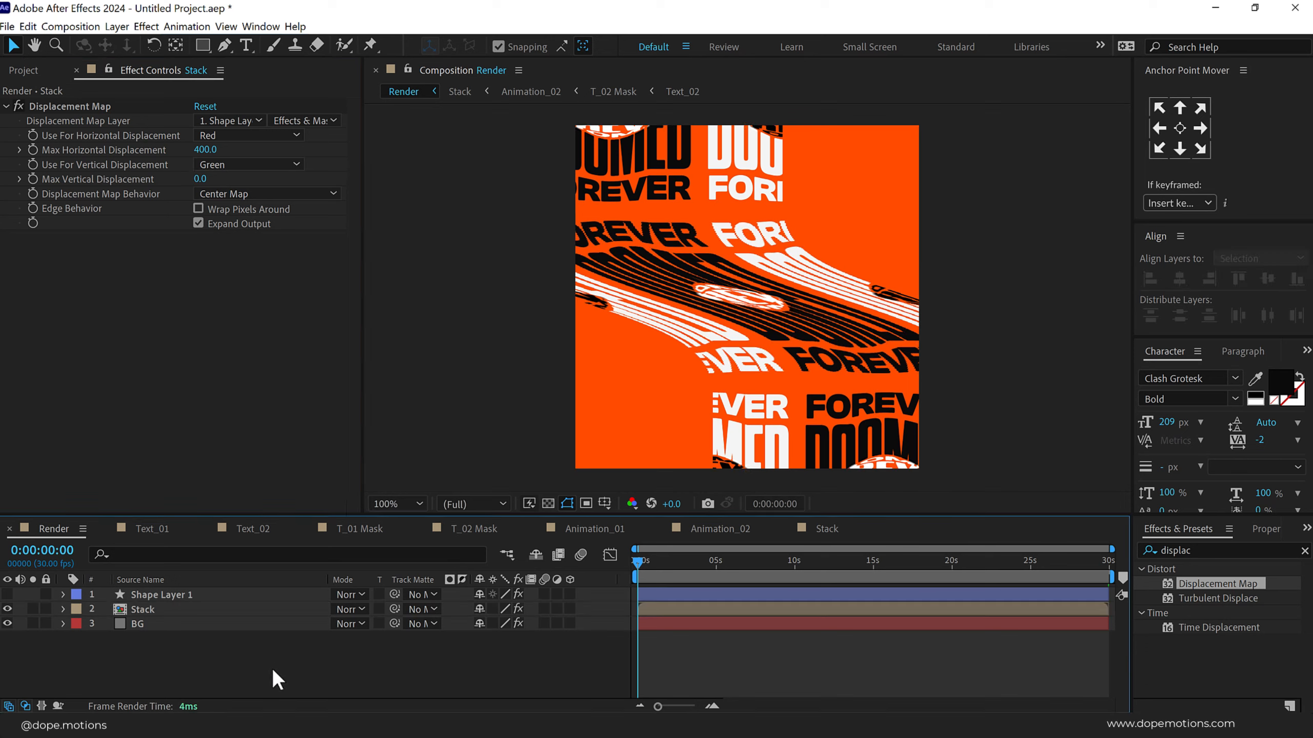
click(149, 606)
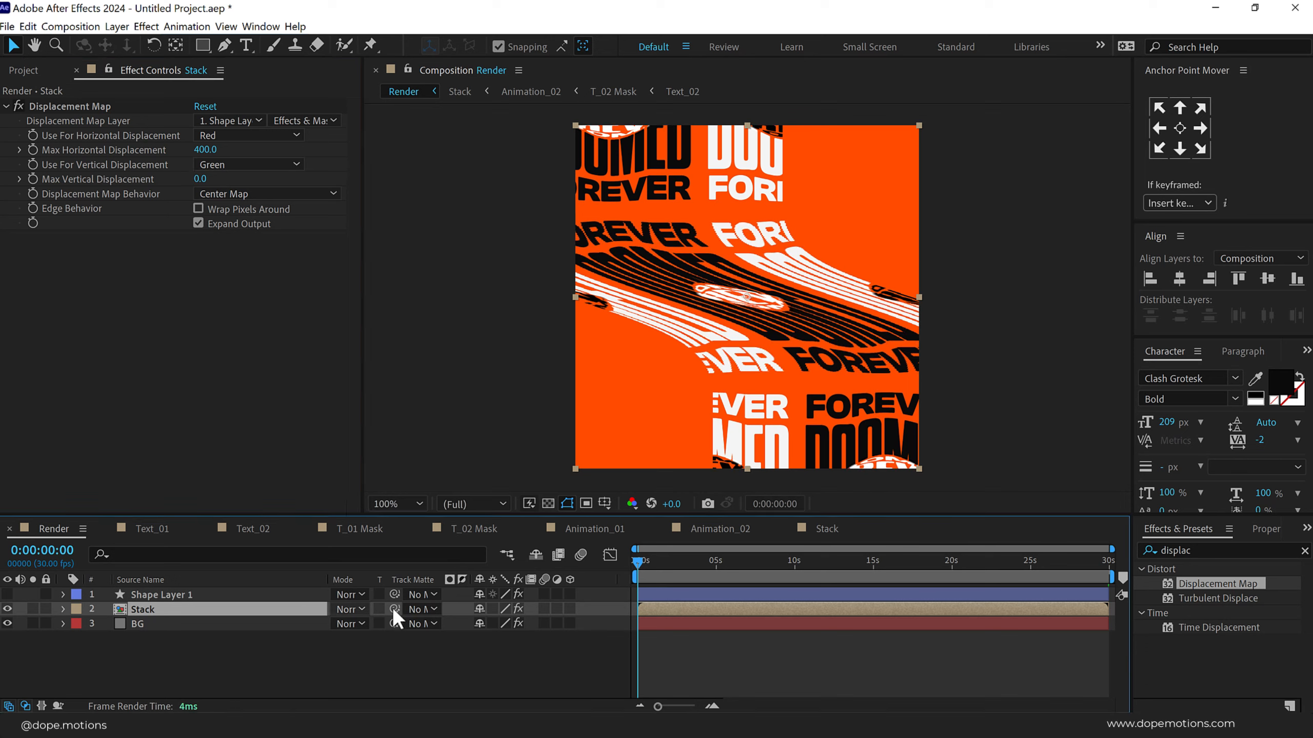
click(493, 610)
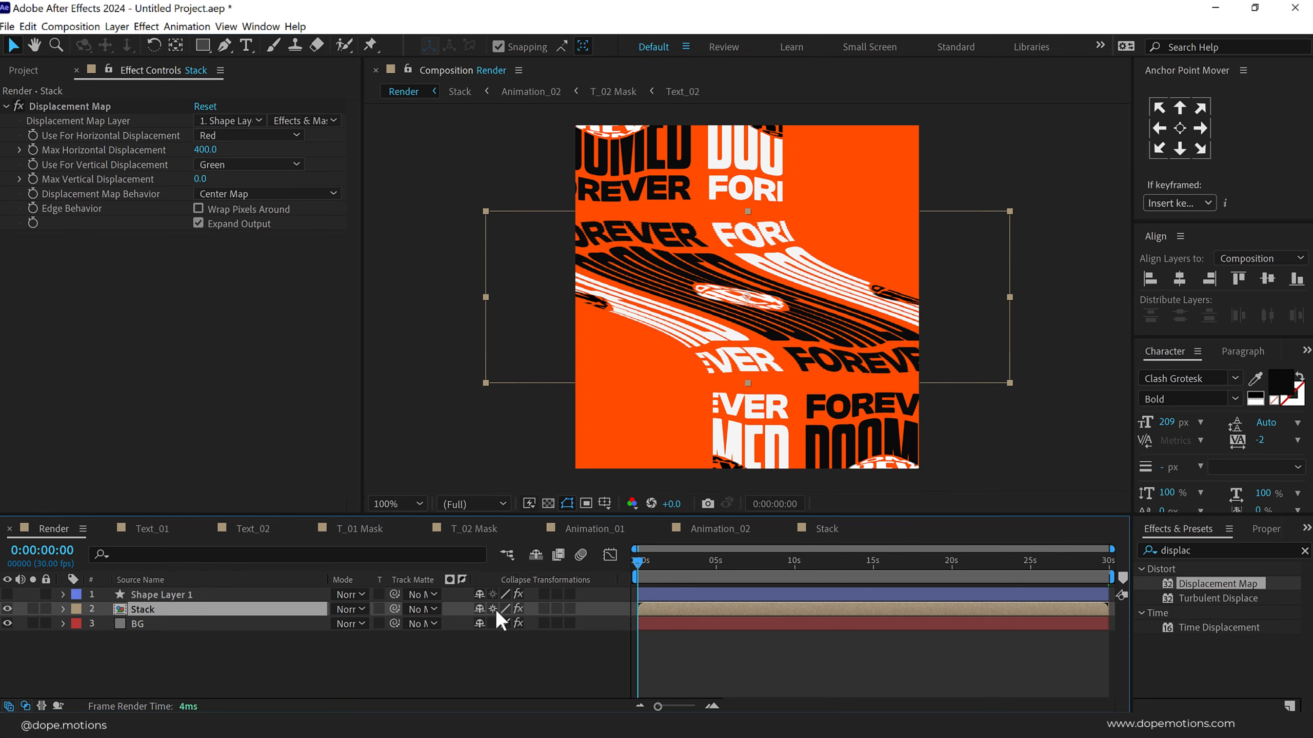
Set the Stack layer's Max Horizontal Displacement to 250.
drag(203, 150, 105, 169)
click(209, 149)
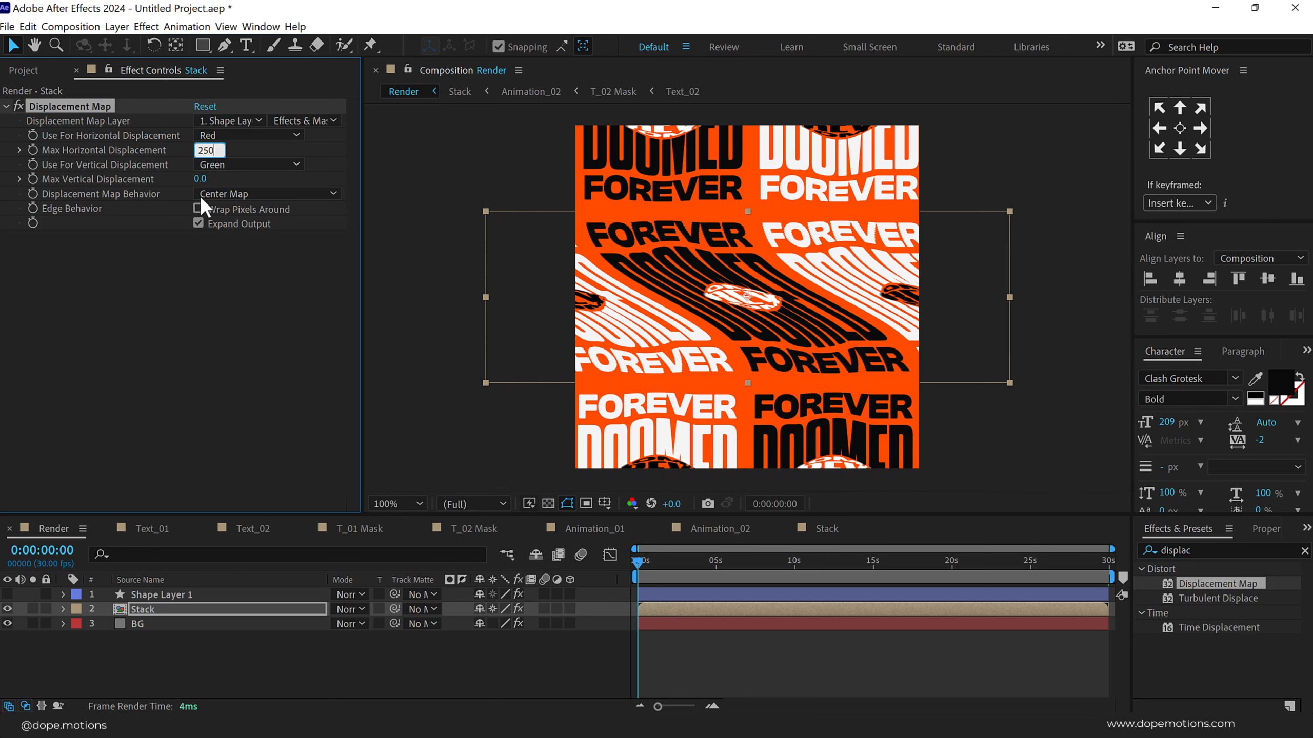
click(207, 286)
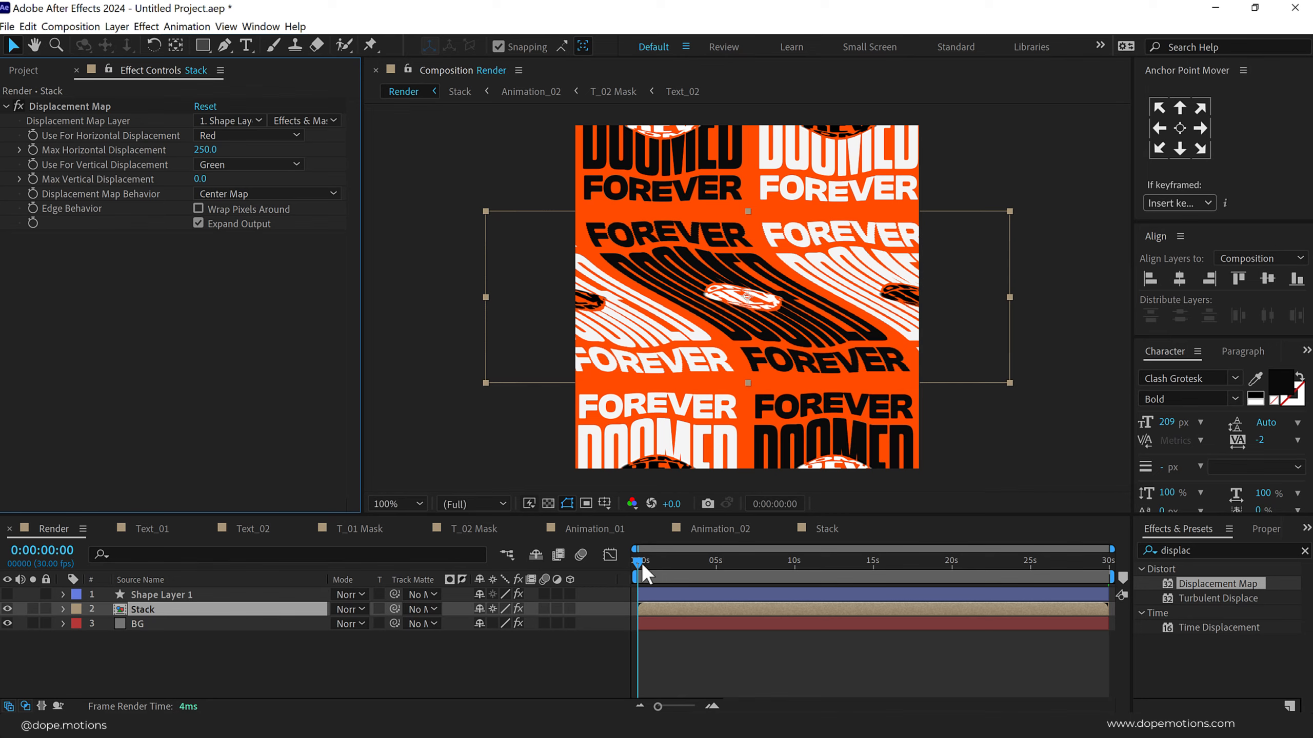
Play back and scrub the first two seconds of Render to check the warped animation.
key(space)
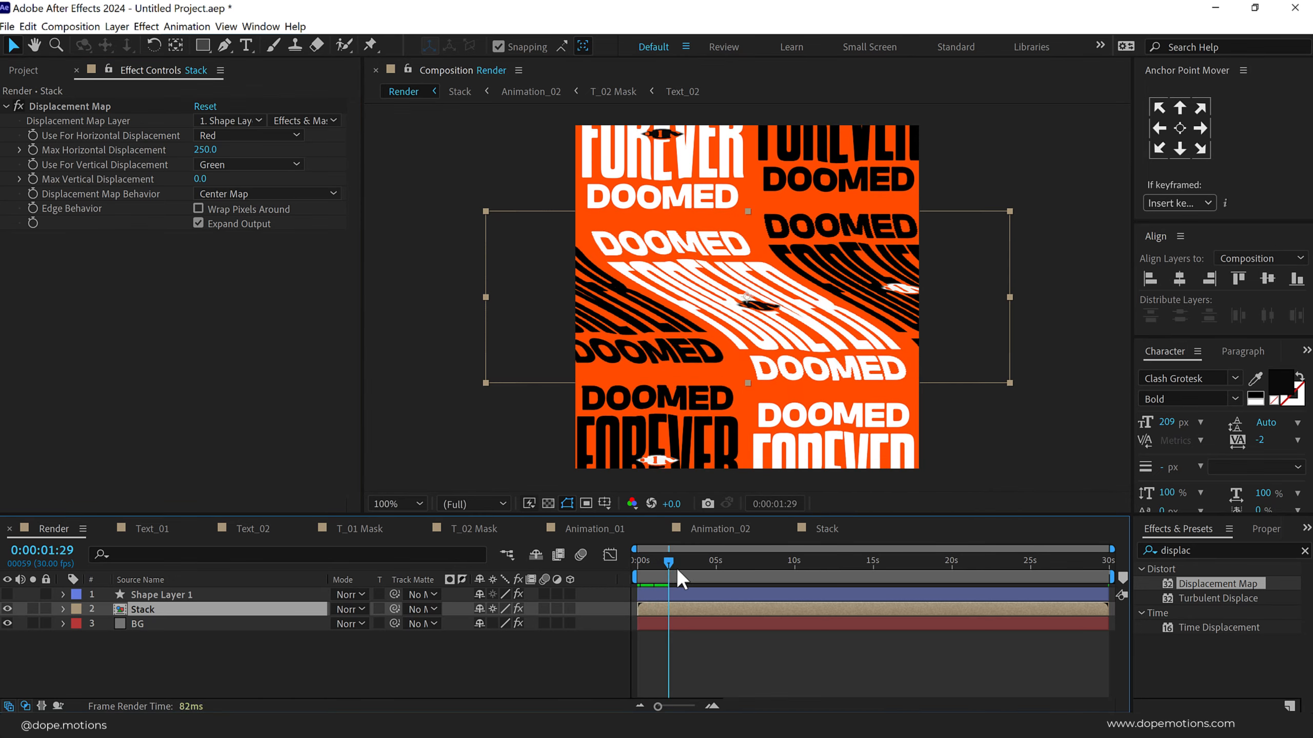
mouse_move(677, 570)
mouse_down()
mouse_move(695, 571)
mouse_move(660, 570)
mouse_up()
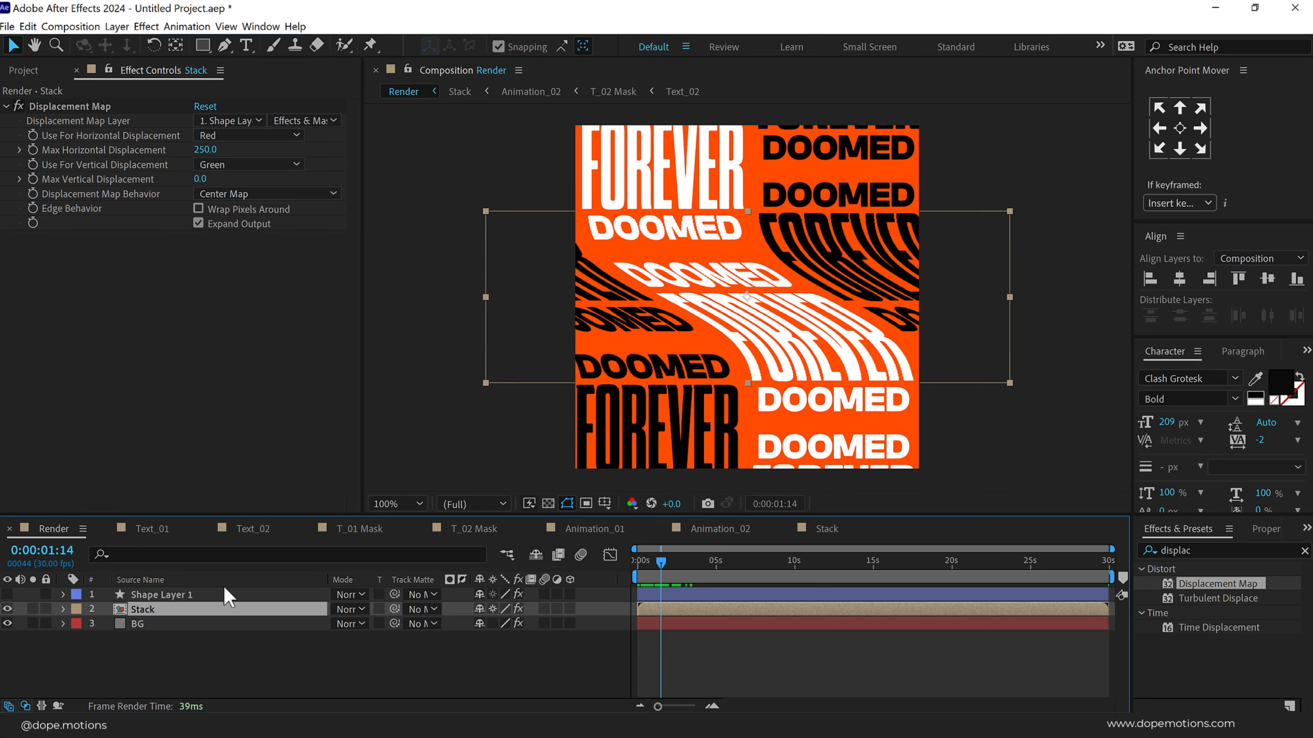
key(space)
Rename Shape Layer 1 as Map.
click(169, 593)
key(Return)
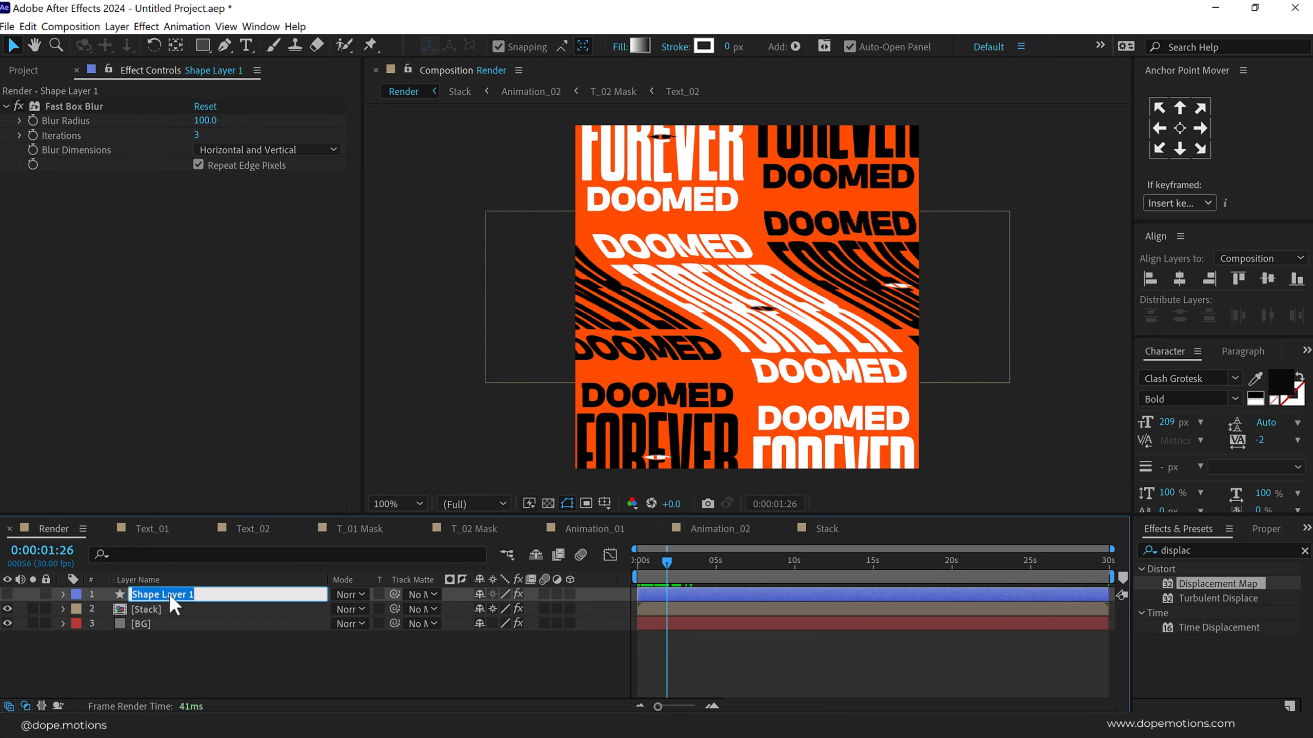
text(Map)
key(Return)
click(43, 71)
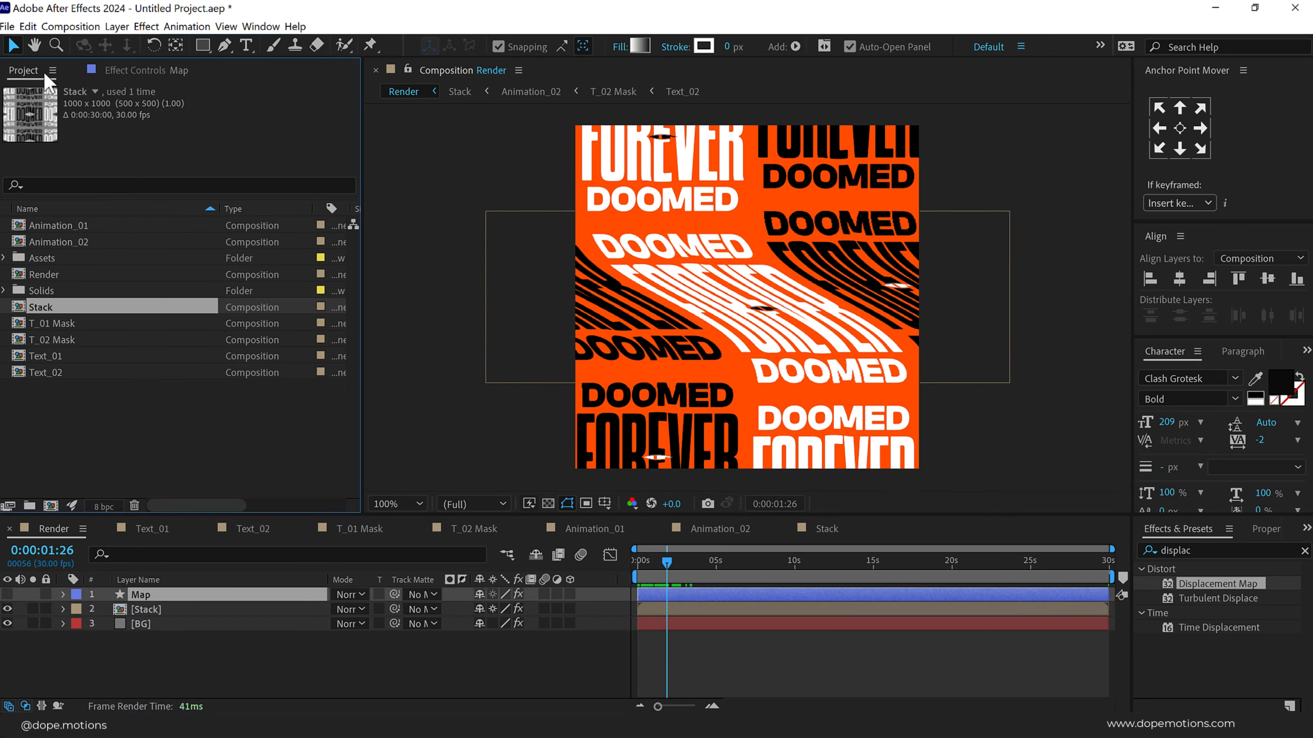
click(174, 651)
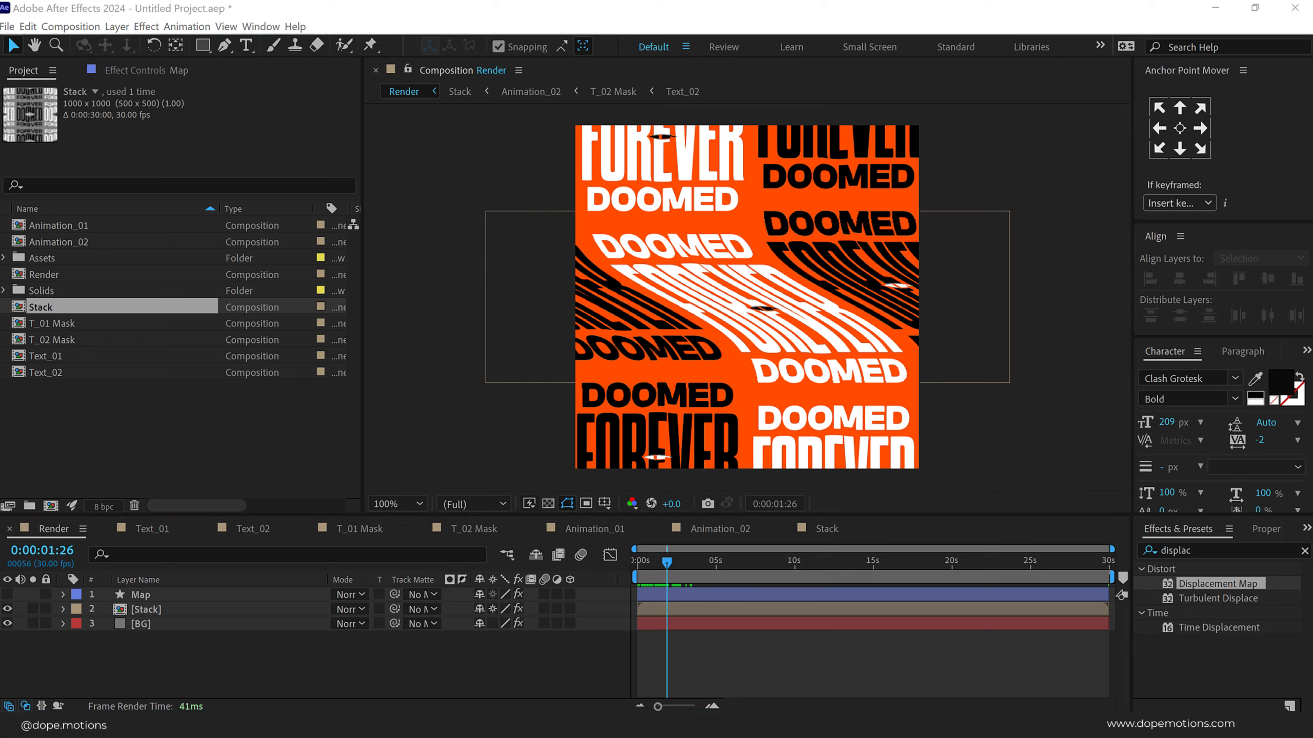
Apply the Tint effect to the Stack layer and swap its two mapped colors.
click(174, 606)
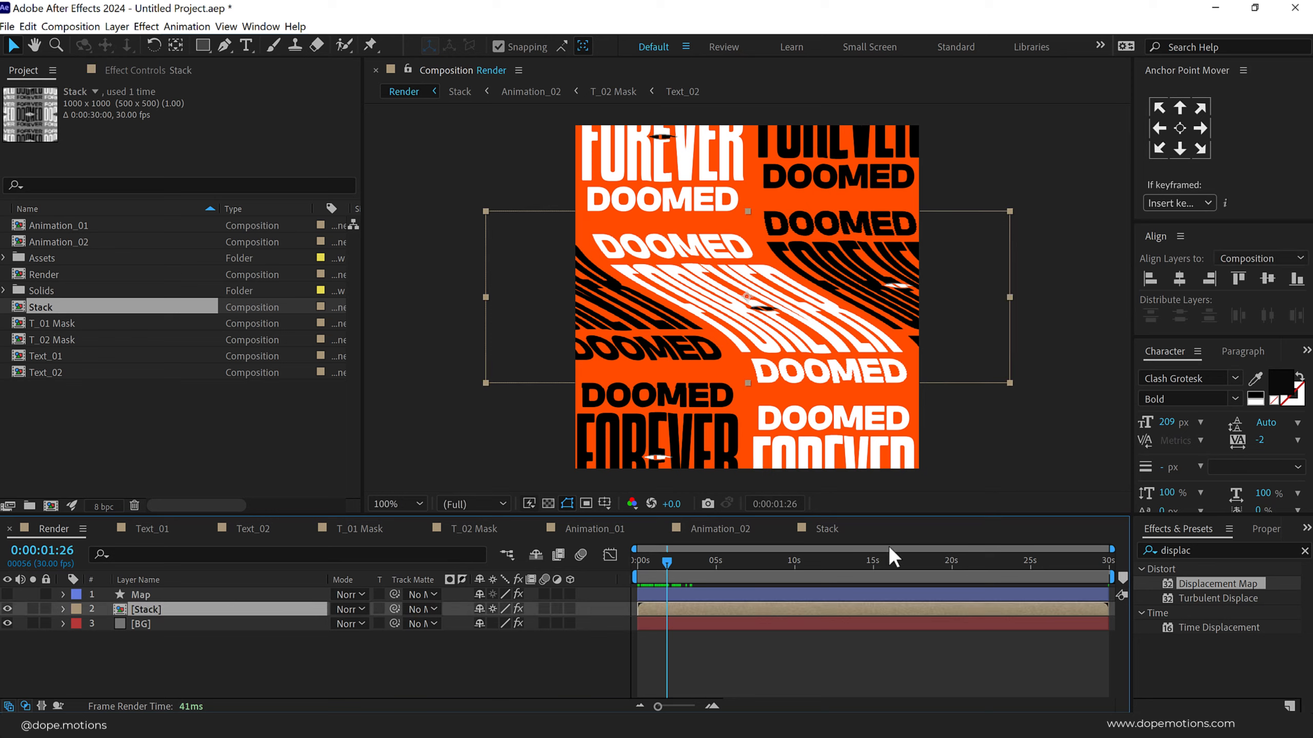
click(1183, 550)
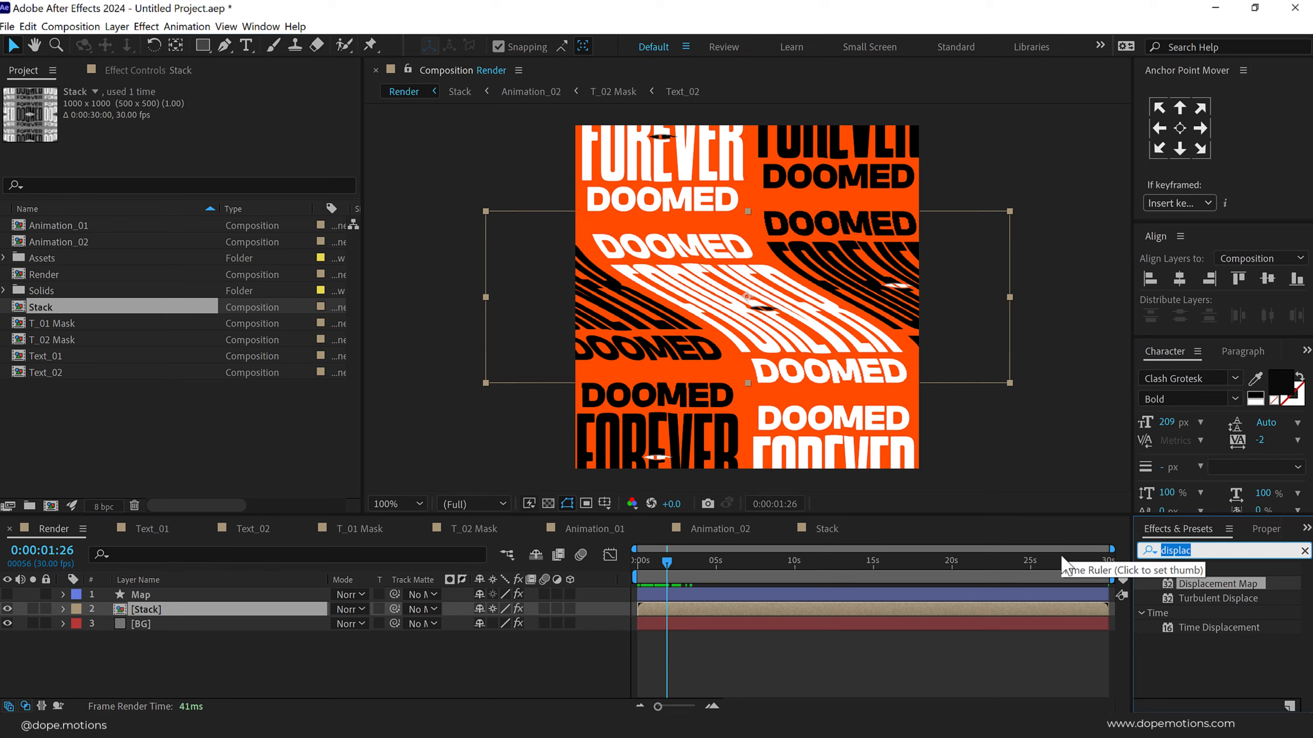
key(BackSpace)
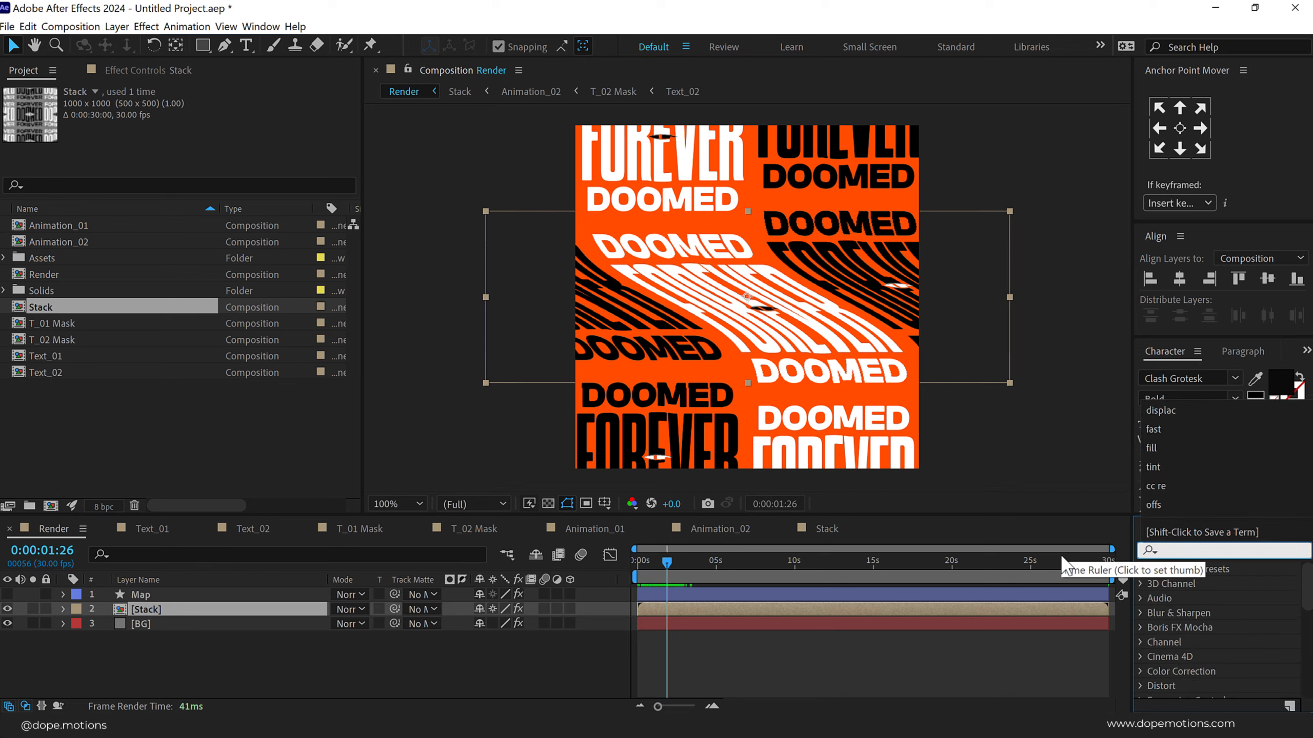
text(tint)
double_click(1201, 627)
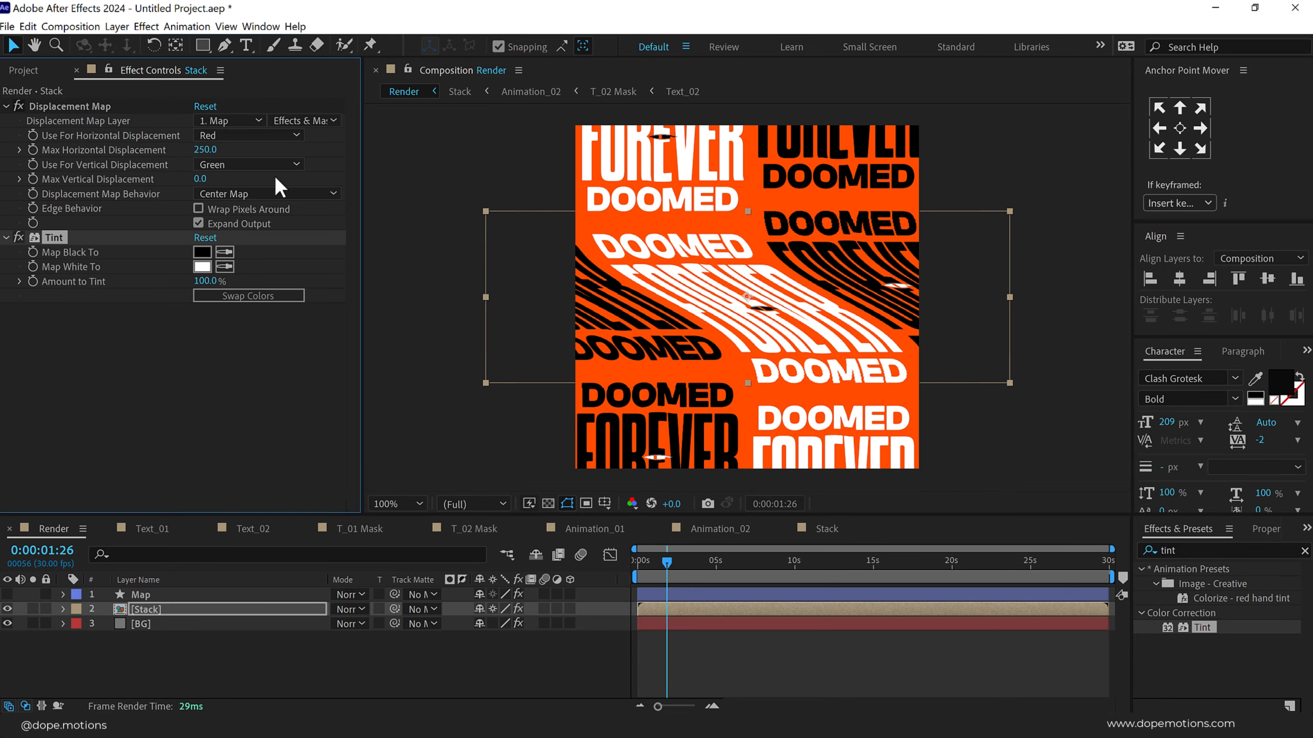
click(228, 294)
Set the Tint effect's Map White To color to yellow-orange FFAB29.
click(207, 263)
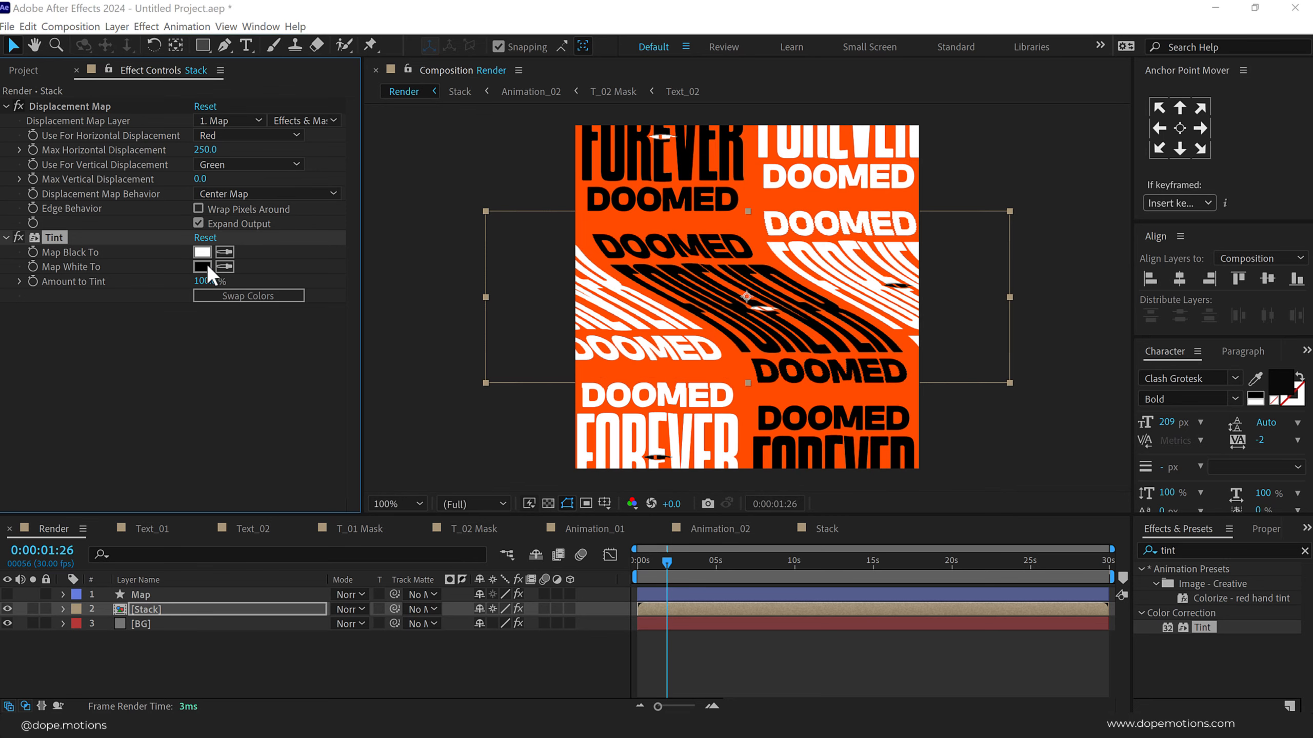
drag(866, 448, 869, 435)
click(804, 277)
click(860, 443)
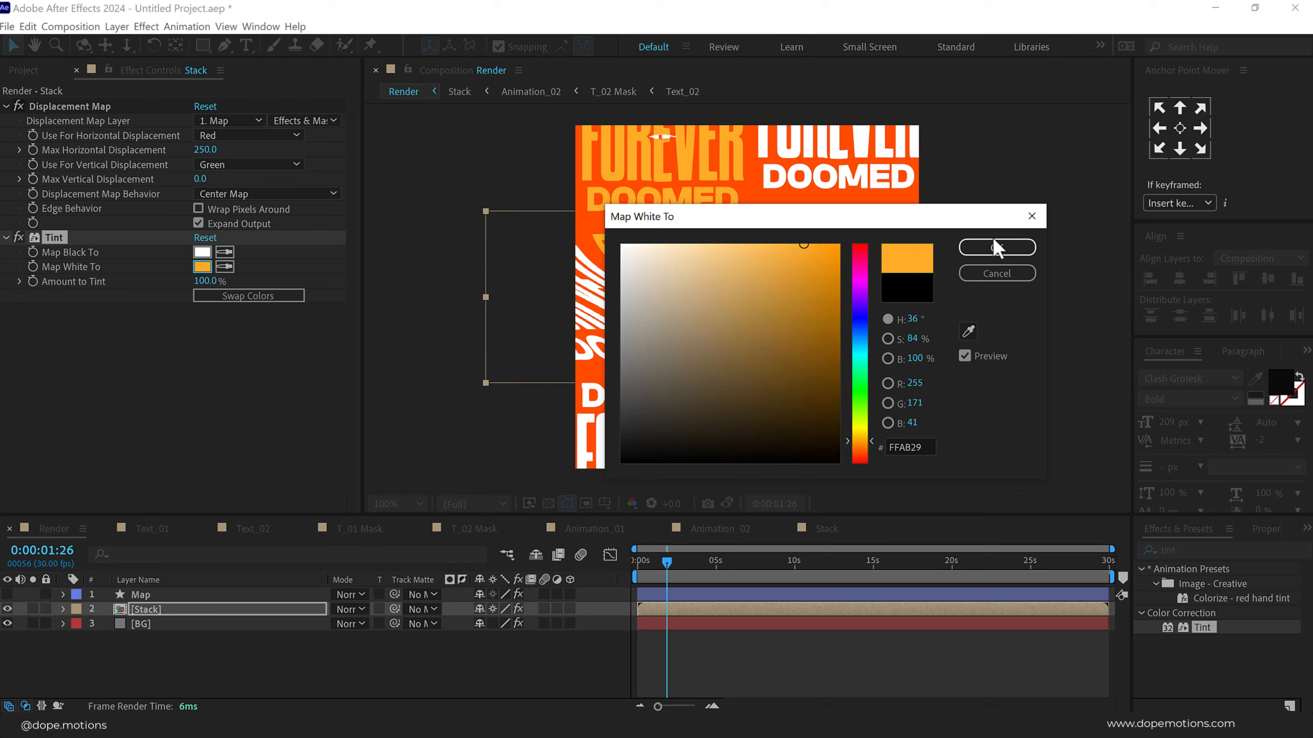
click(996, 247)
Sample the orange tint for Map Black To and lighten it to cream FFECCE.
click(224, 250)
click(205, 265)
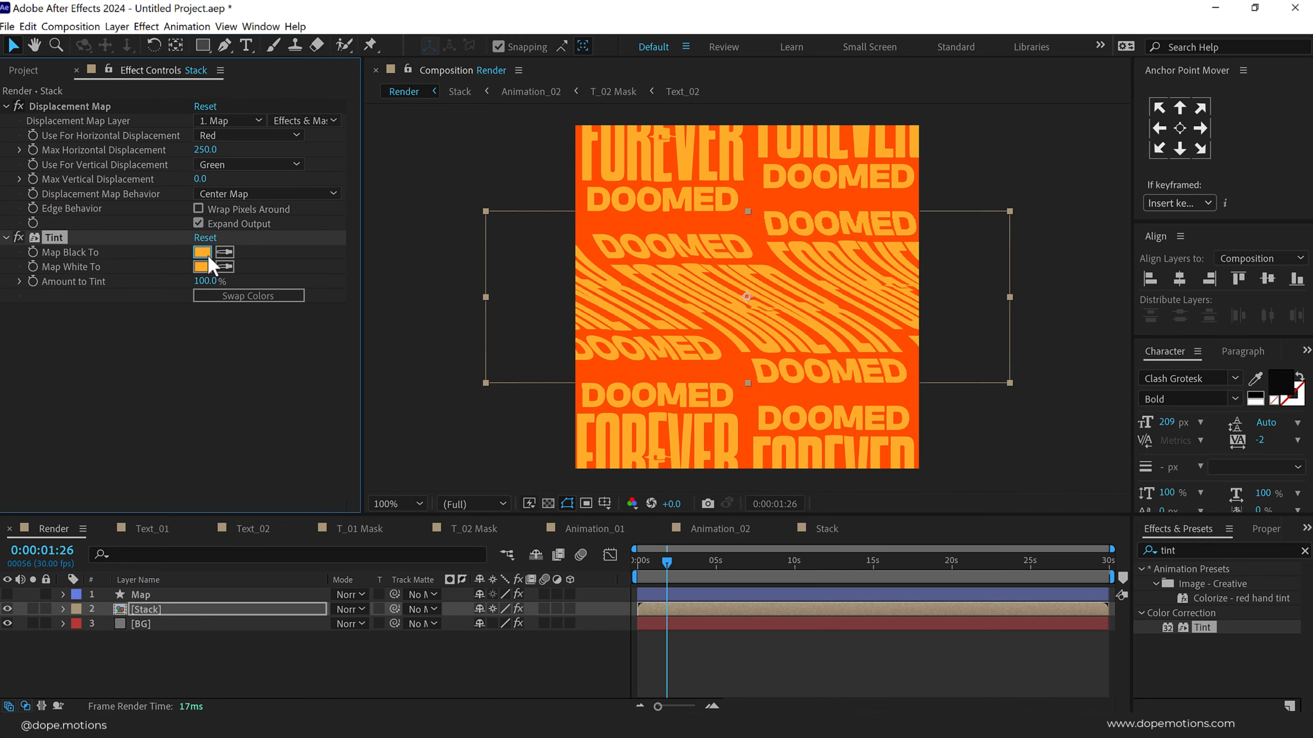
click(207, 254)
drag(712, 272, 662, 234)
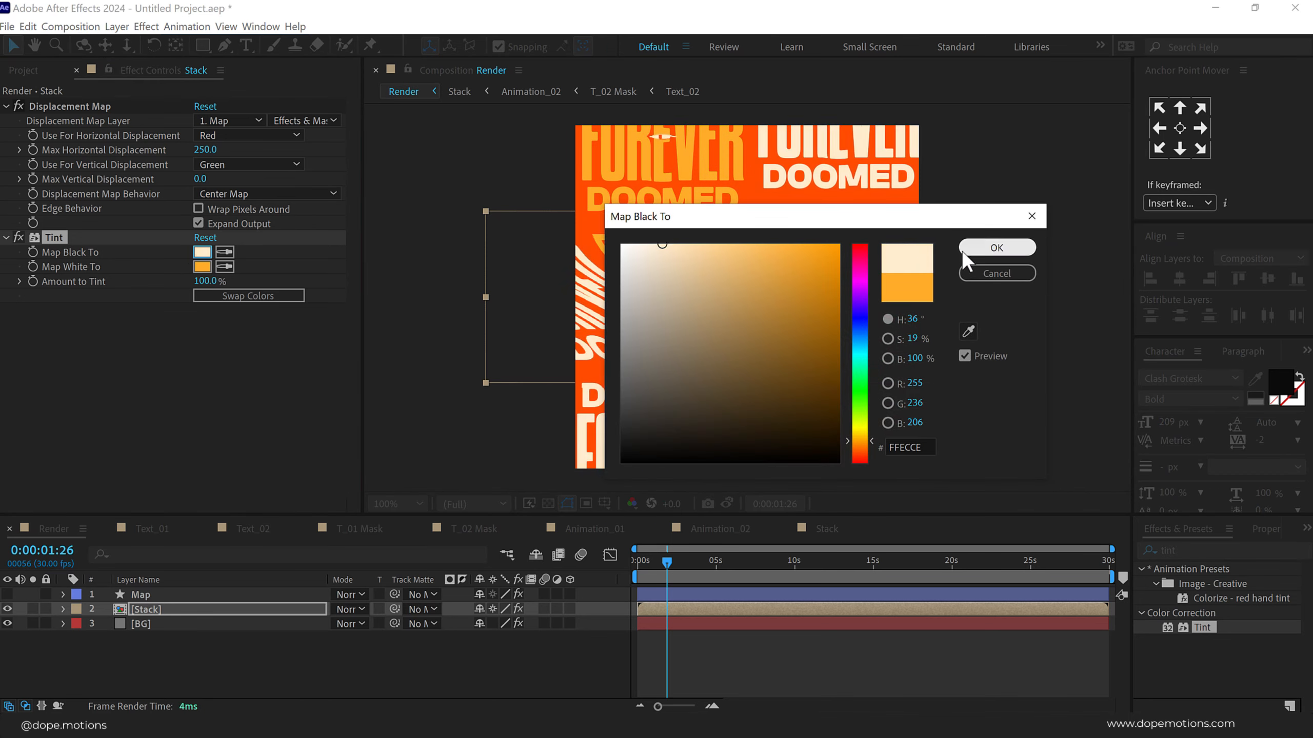
click(969, 251)
click(360, 651)
Add the Grunge image from the Assets folder as the uppermost layer in Render.
click(24, 69)
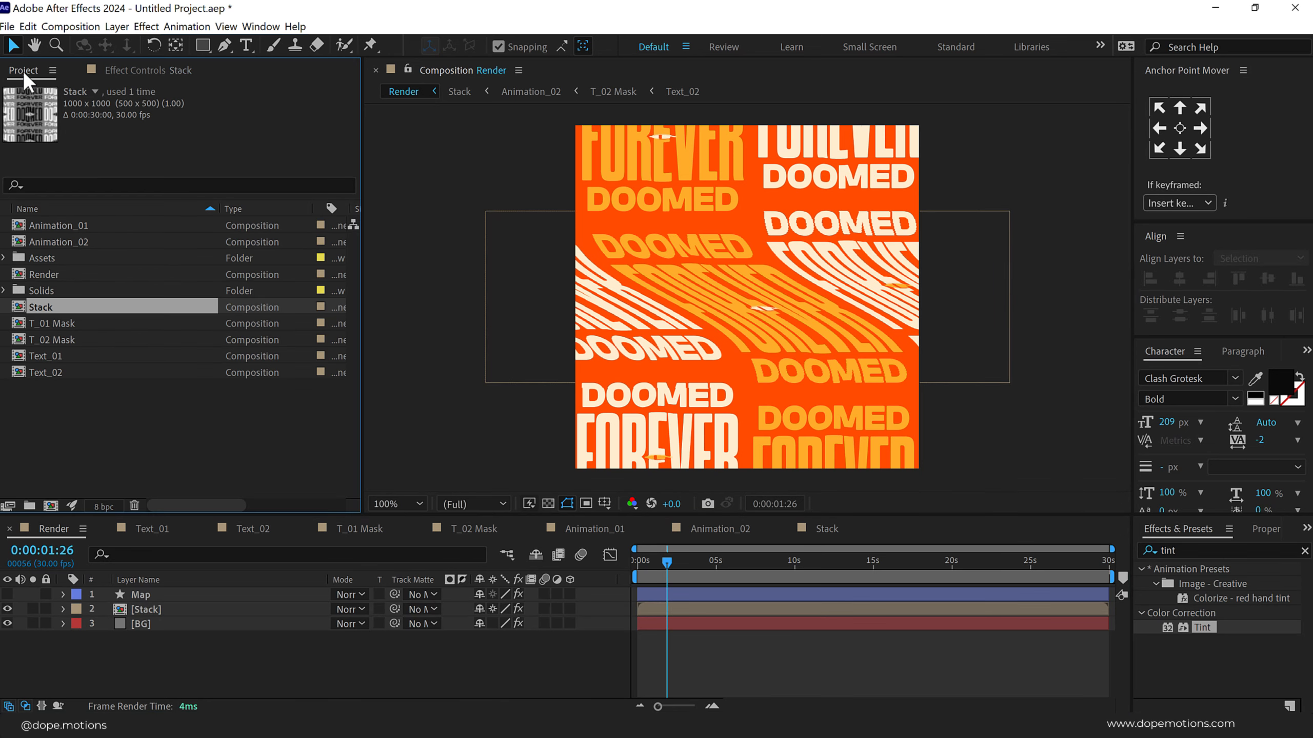
click(5, 258)
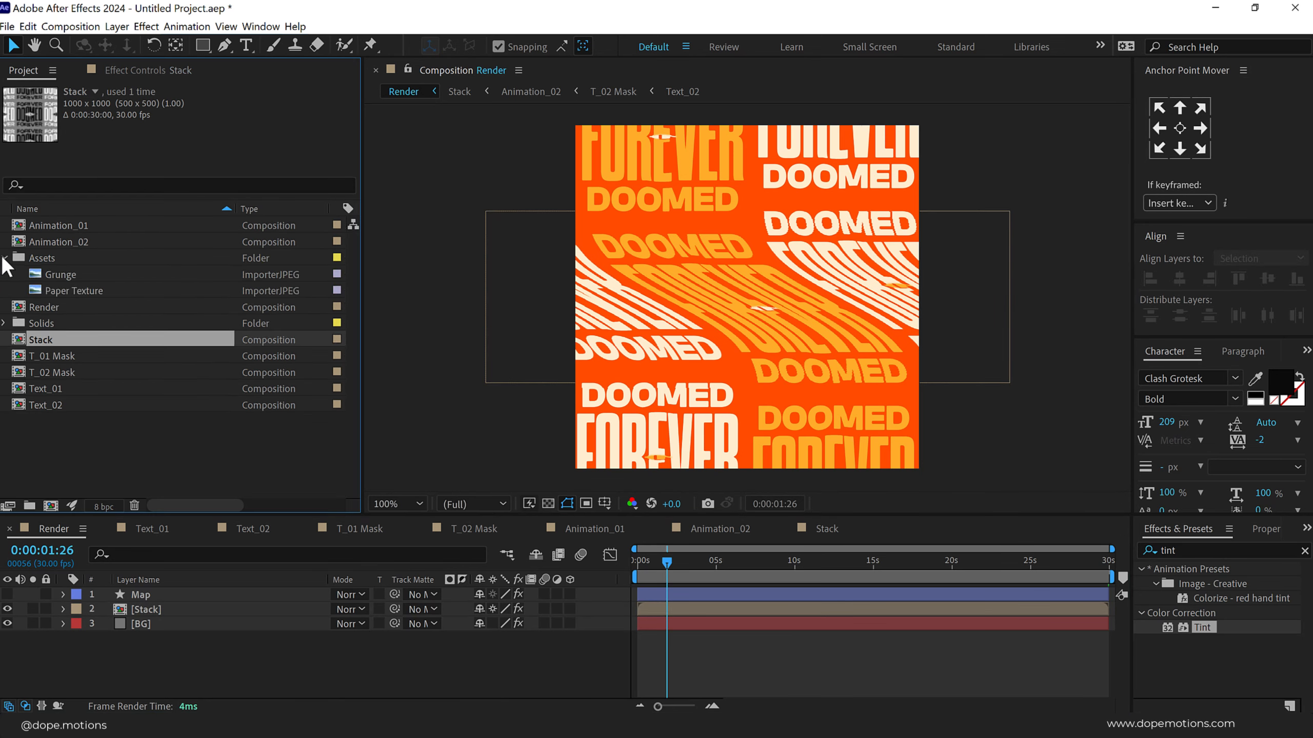
click(84, 293)
click(64, 272)
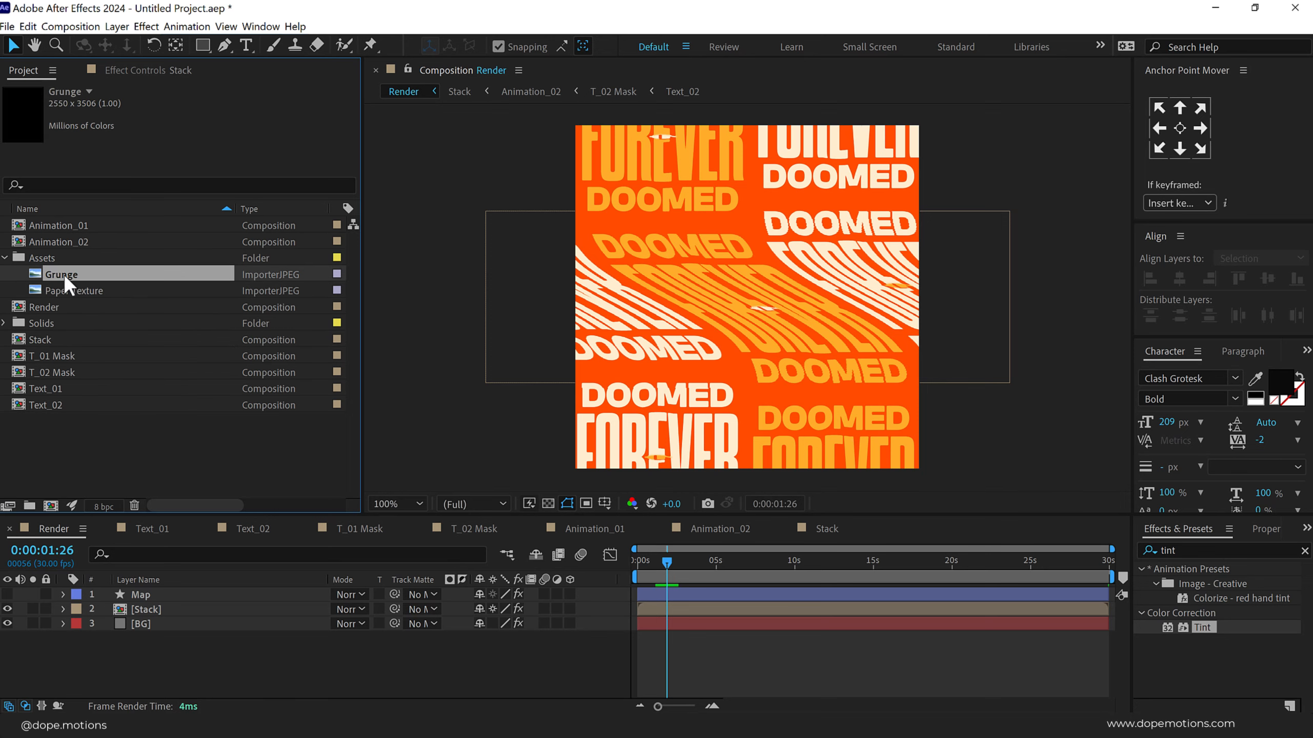
drag(64, 273, 229, 573)
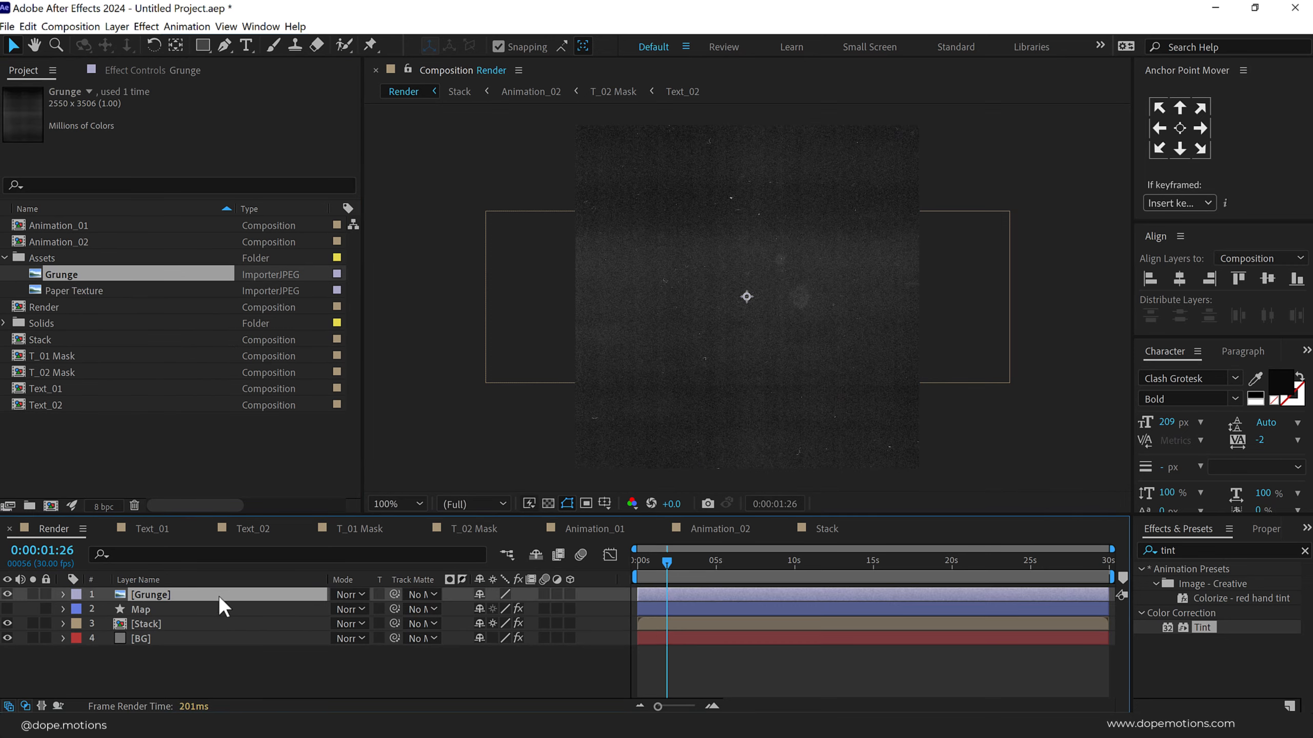
Scale the Grunge layer to 47% and set its blending mode to Screen.
key(s)
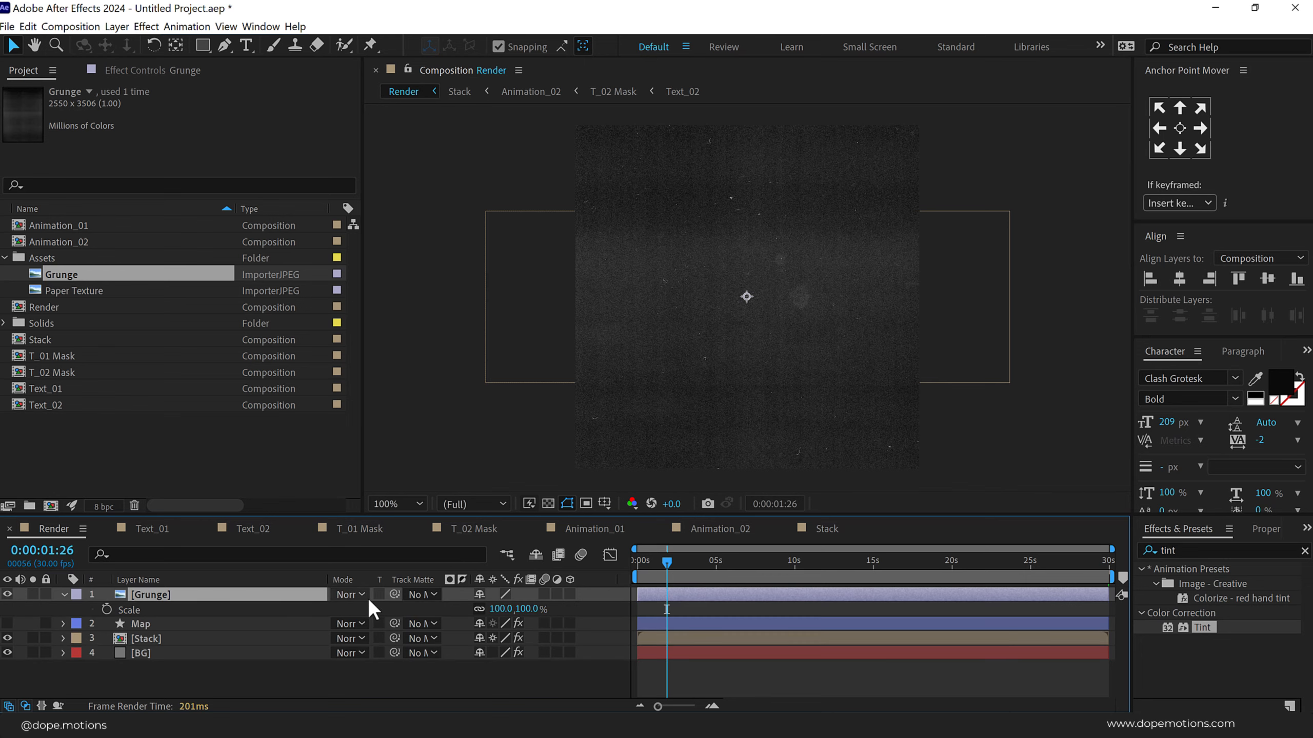
drag(499, 609, 415, 595)
click(356, 594)
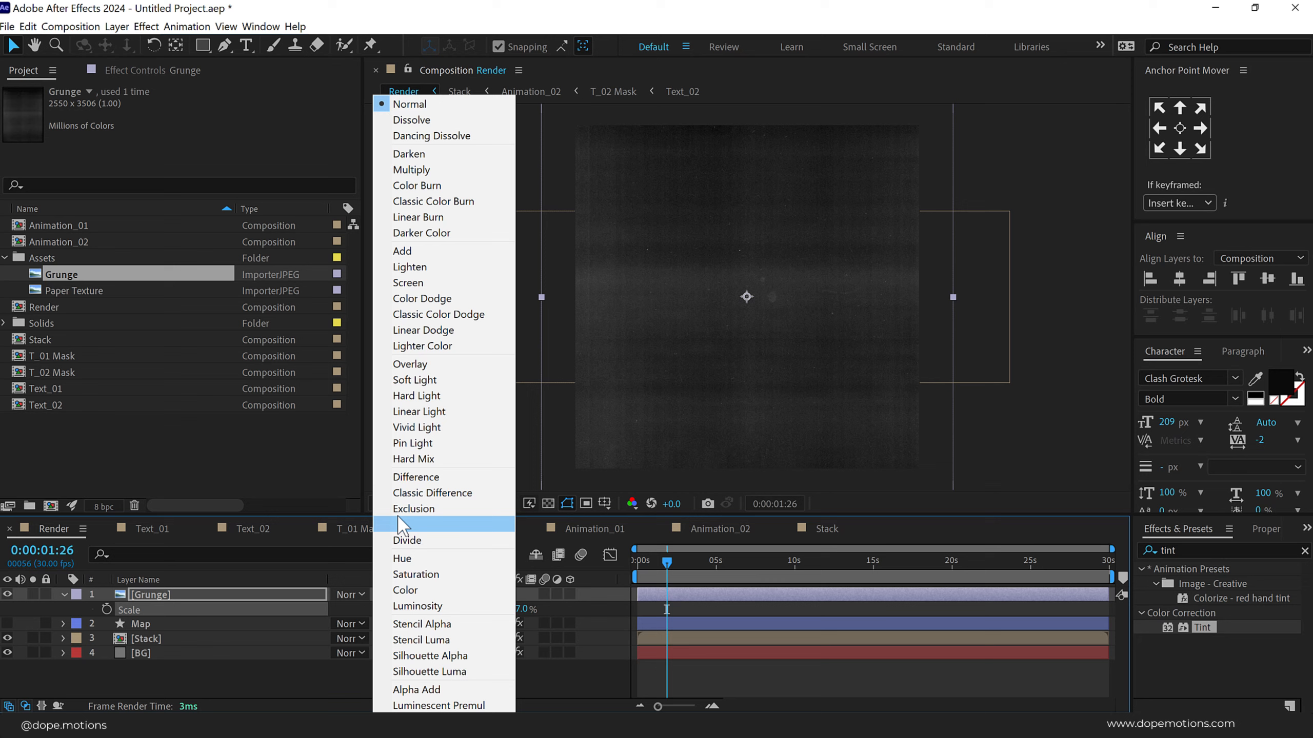
click(429, 285)
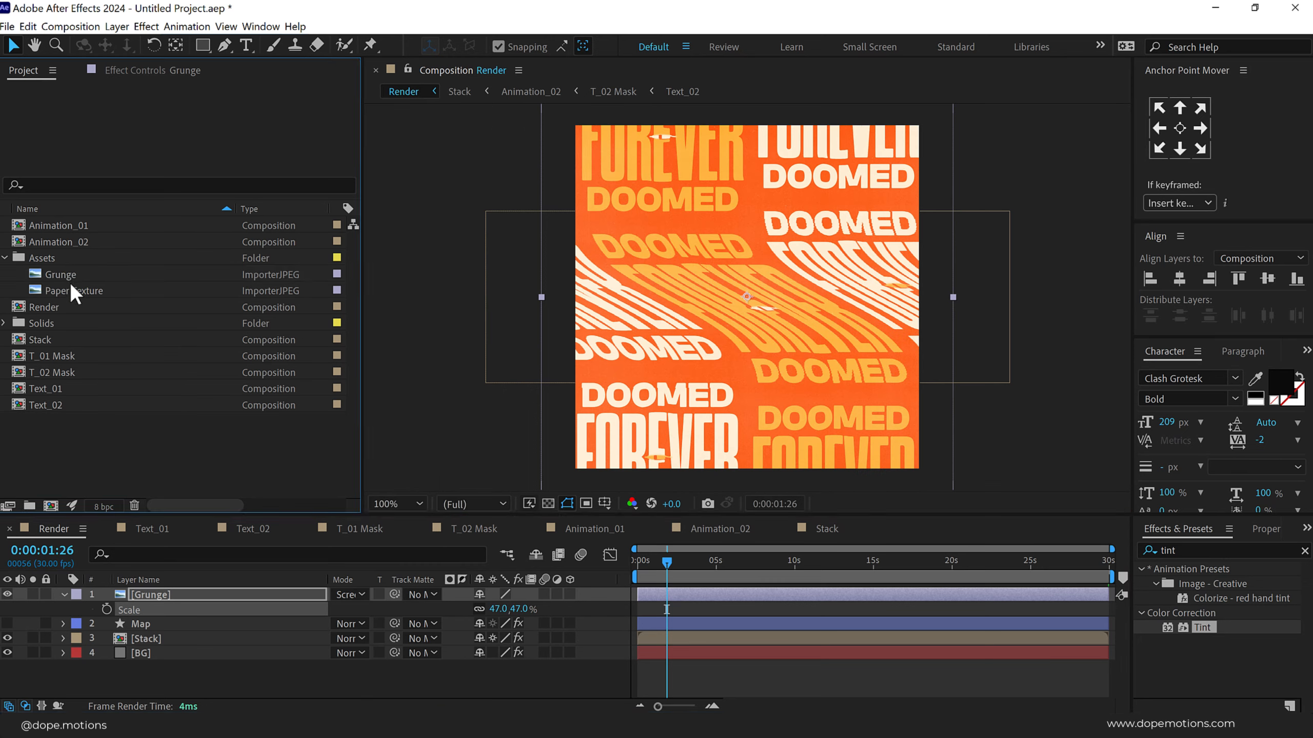
Add the Paper Texture image above Grunge and set its blending mode to Multiply.
drag(70, 287, 166, 591)
click(360, 594)
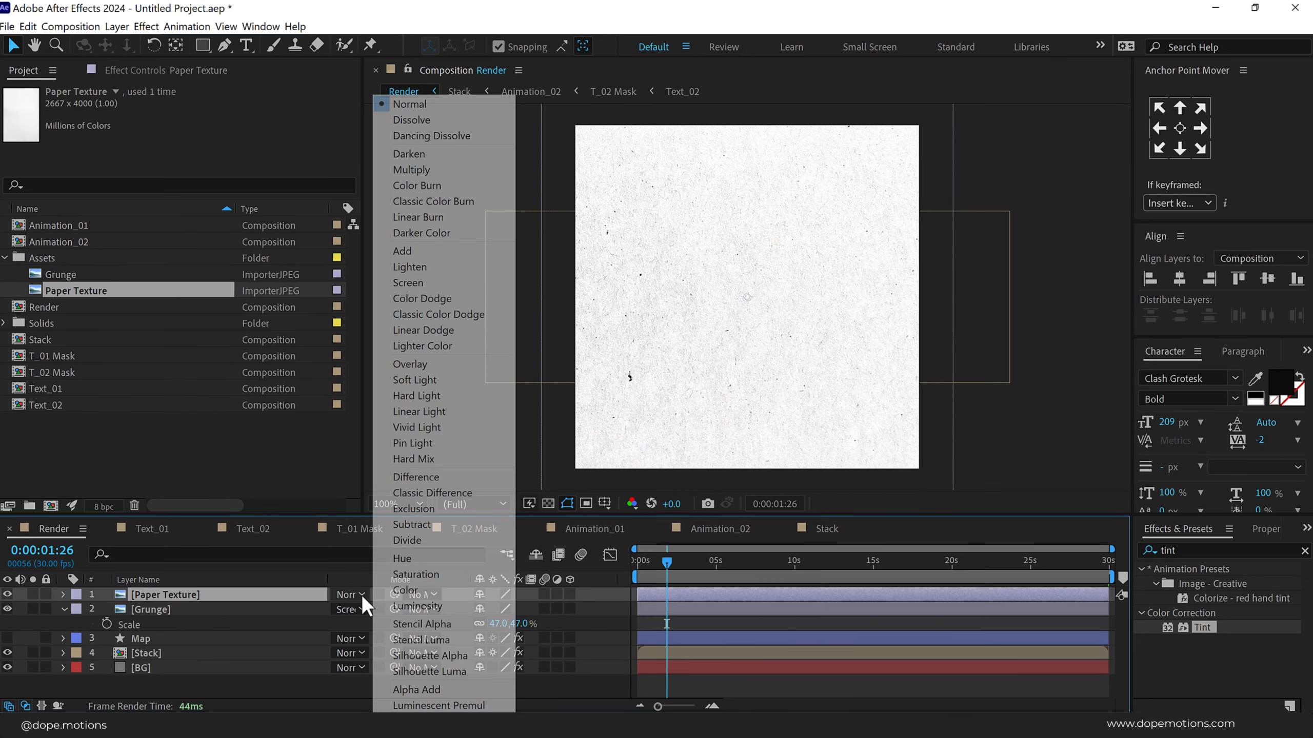
click(411, 169)
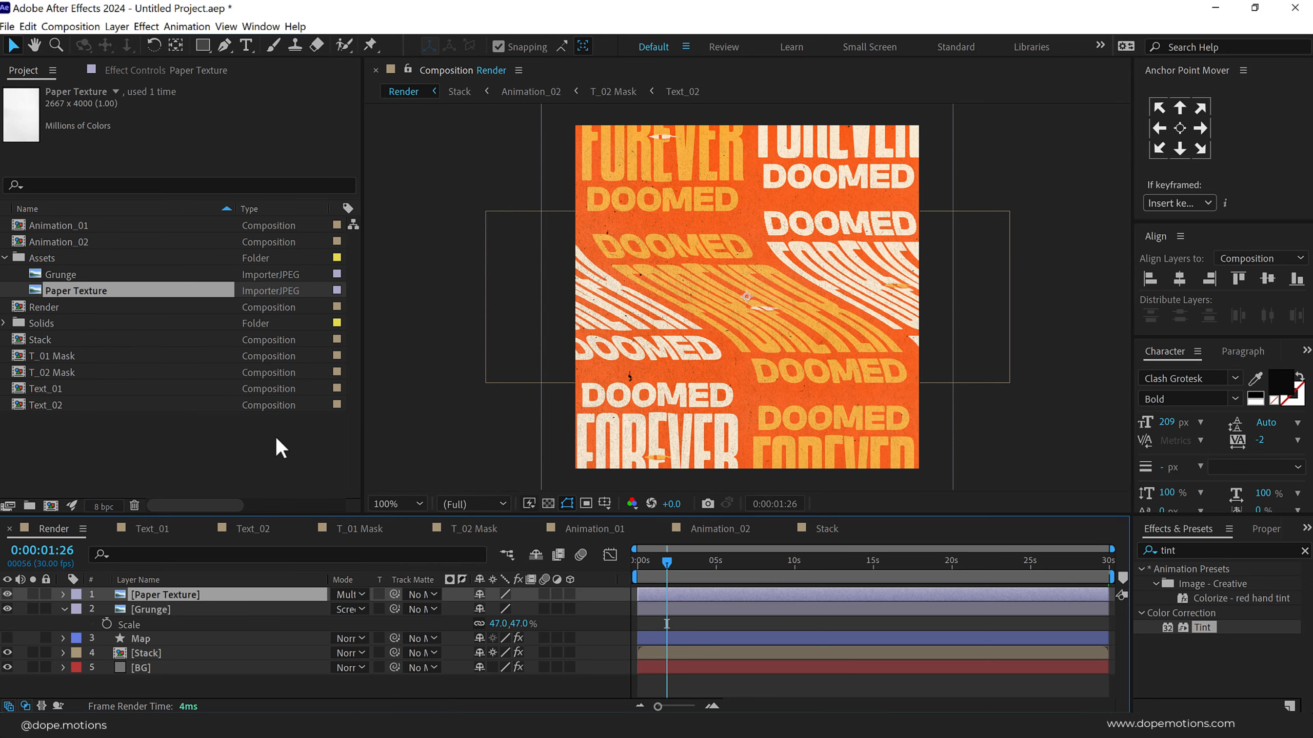
click(64, 609)
Create a new adjustment layer above Paper Texture and name it Curves.
right_click(172, 668)
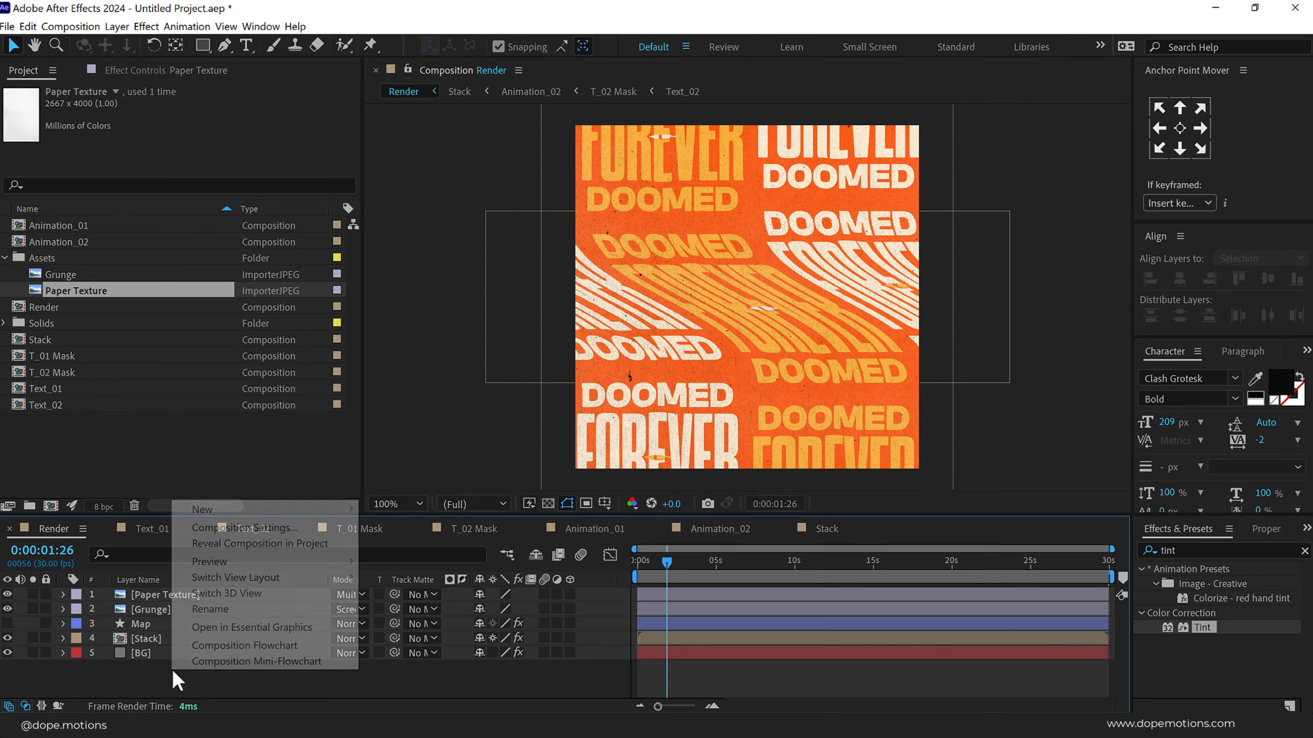
mouse_move(287, 510)
click(426, 622)
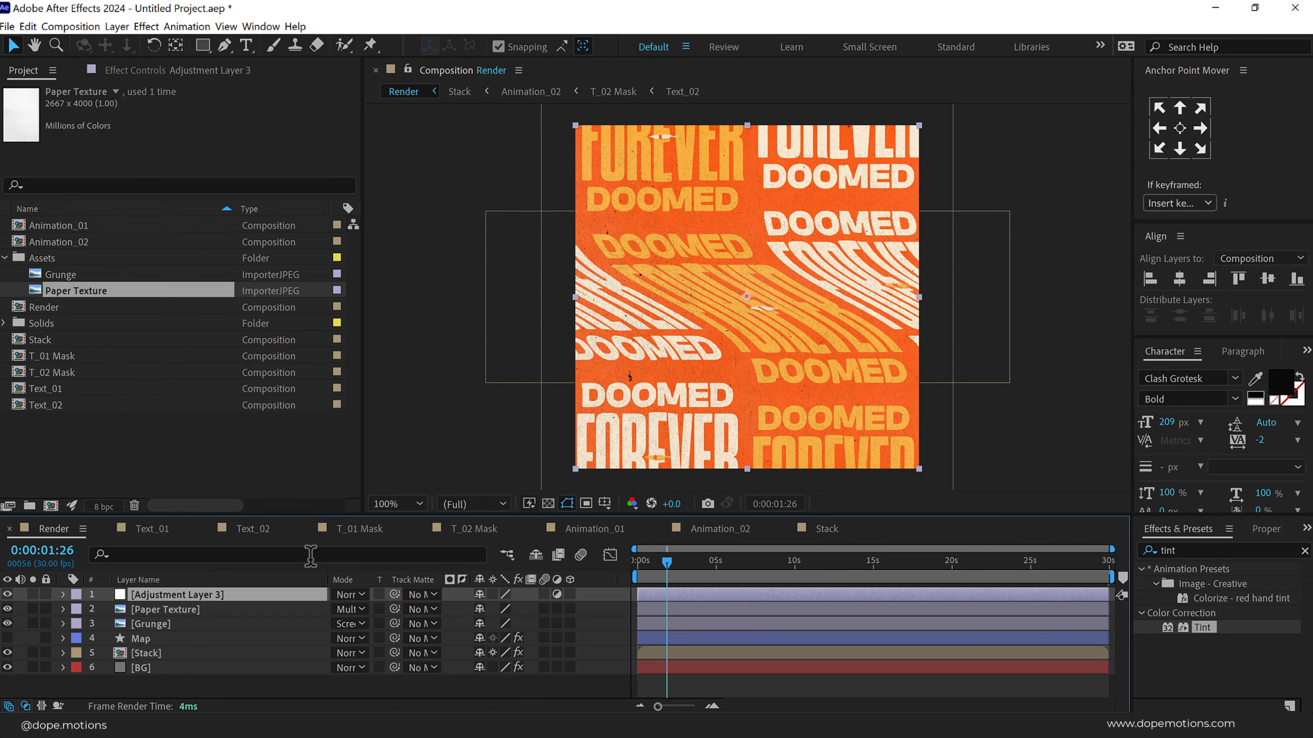
key(Return)
text(Curves)
key(Return)
Apply the Curves effect to the adjustment layer and shape a slight S-curve, lowering the shadows and raising the highlights.
double_click(1180, 550)
text(curv)
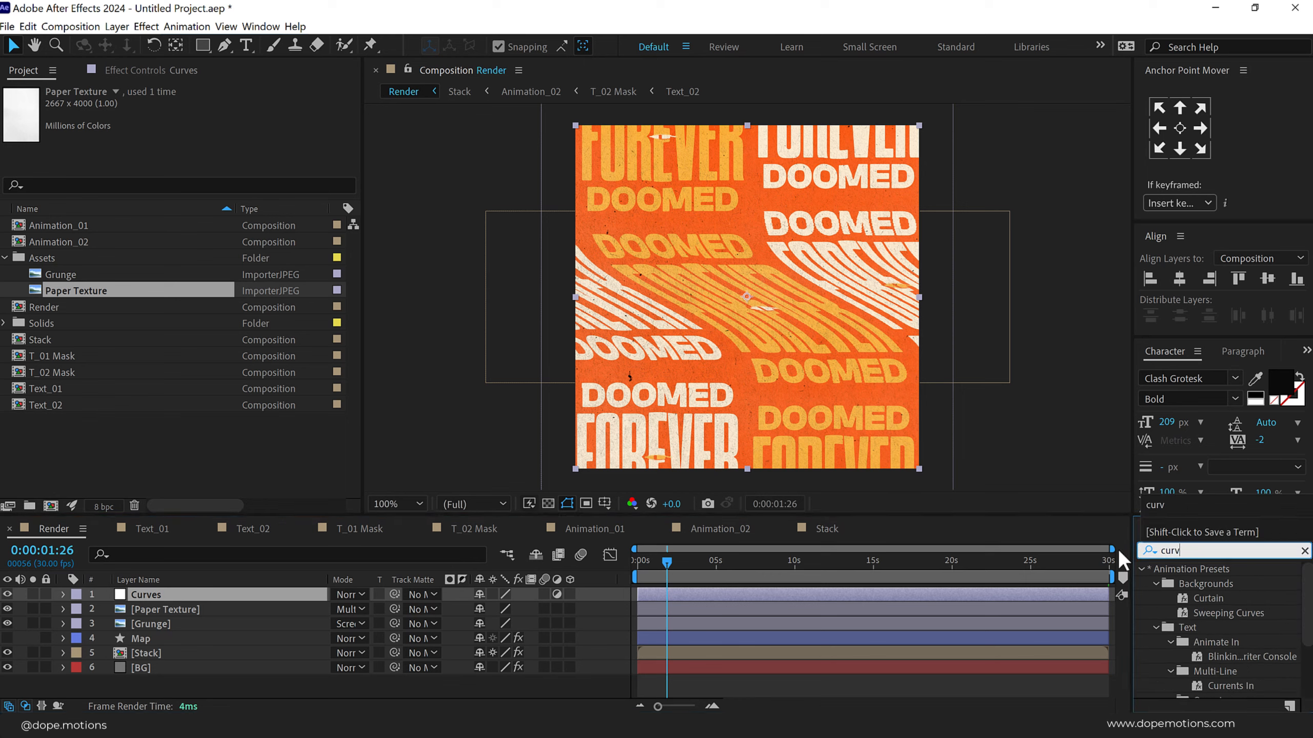
double_click(1208, 623)
drag(95, 325, 97, 338)
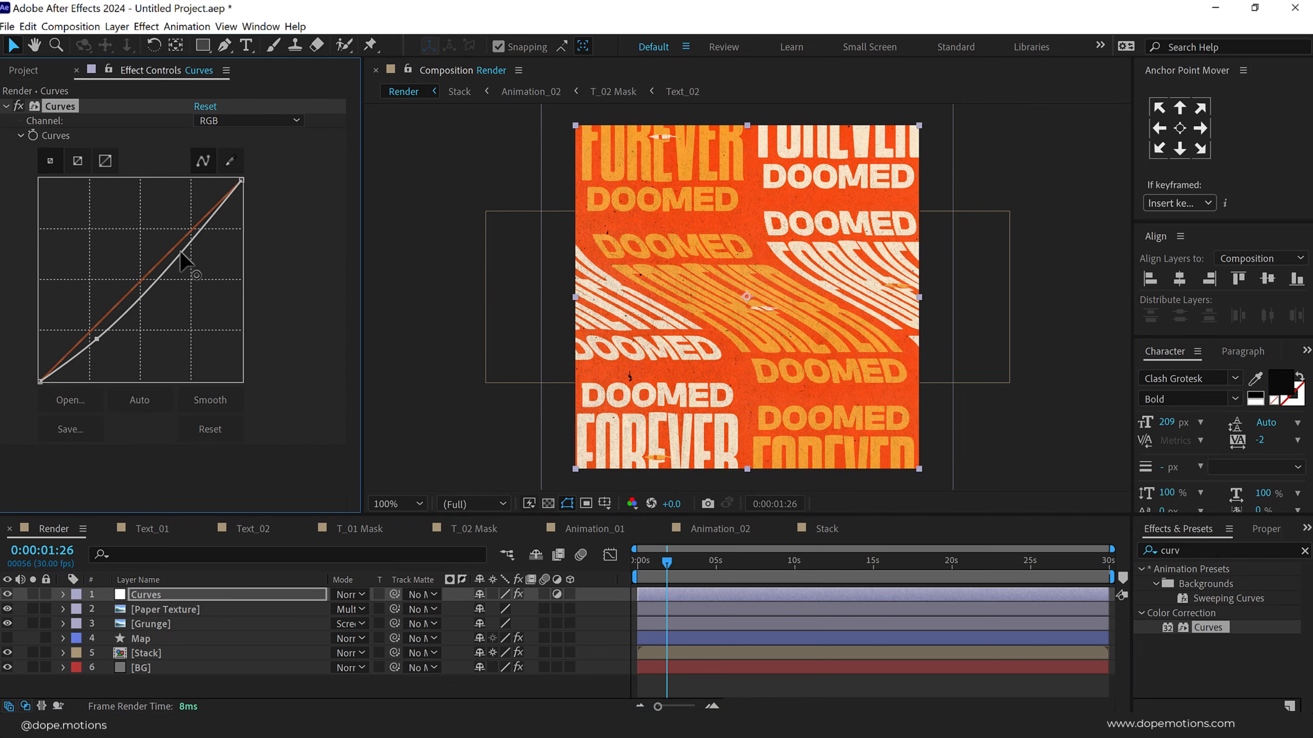
drag(180, 251, 178, 241)
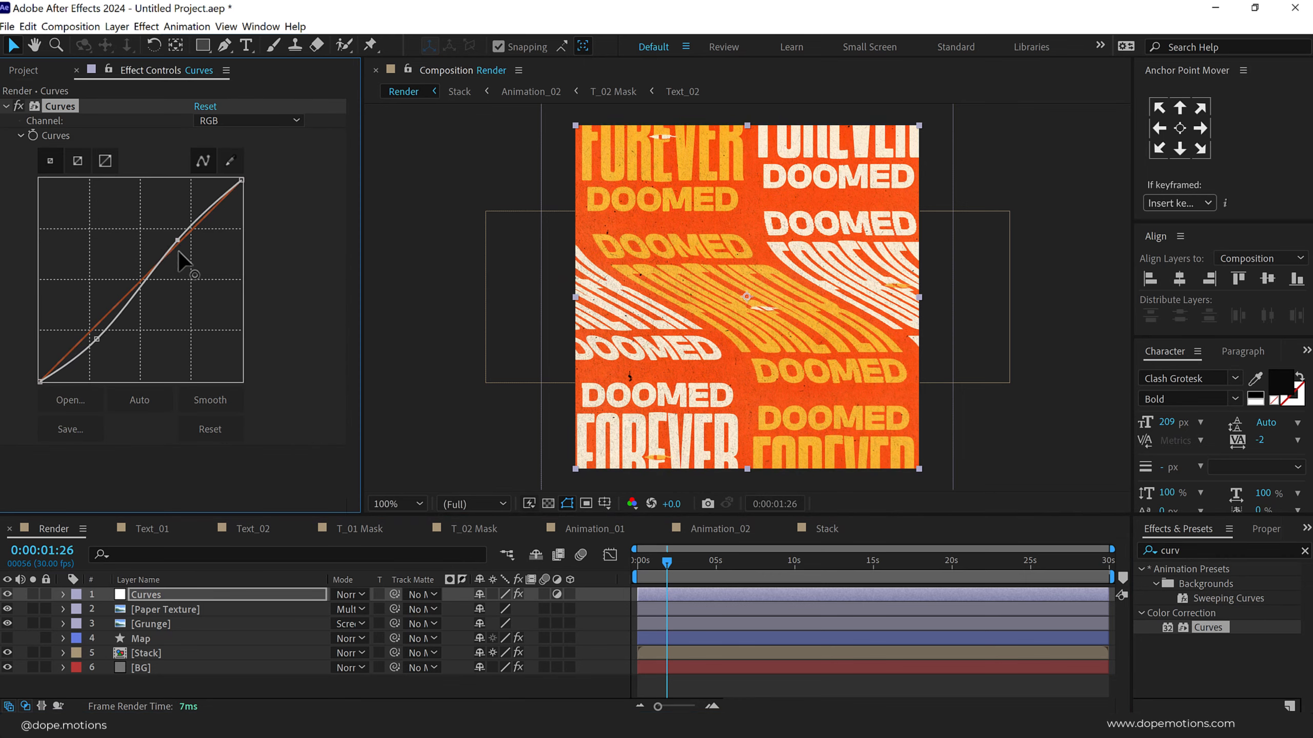
click(408, 682)
Examine the textured, color-graded design at 0:00:01:19 at 200% magnification.
mouse_move(667, 565)
mouse_down()
mouse_move(629, 570)
mouse_move(662, 572)
mouse_up()
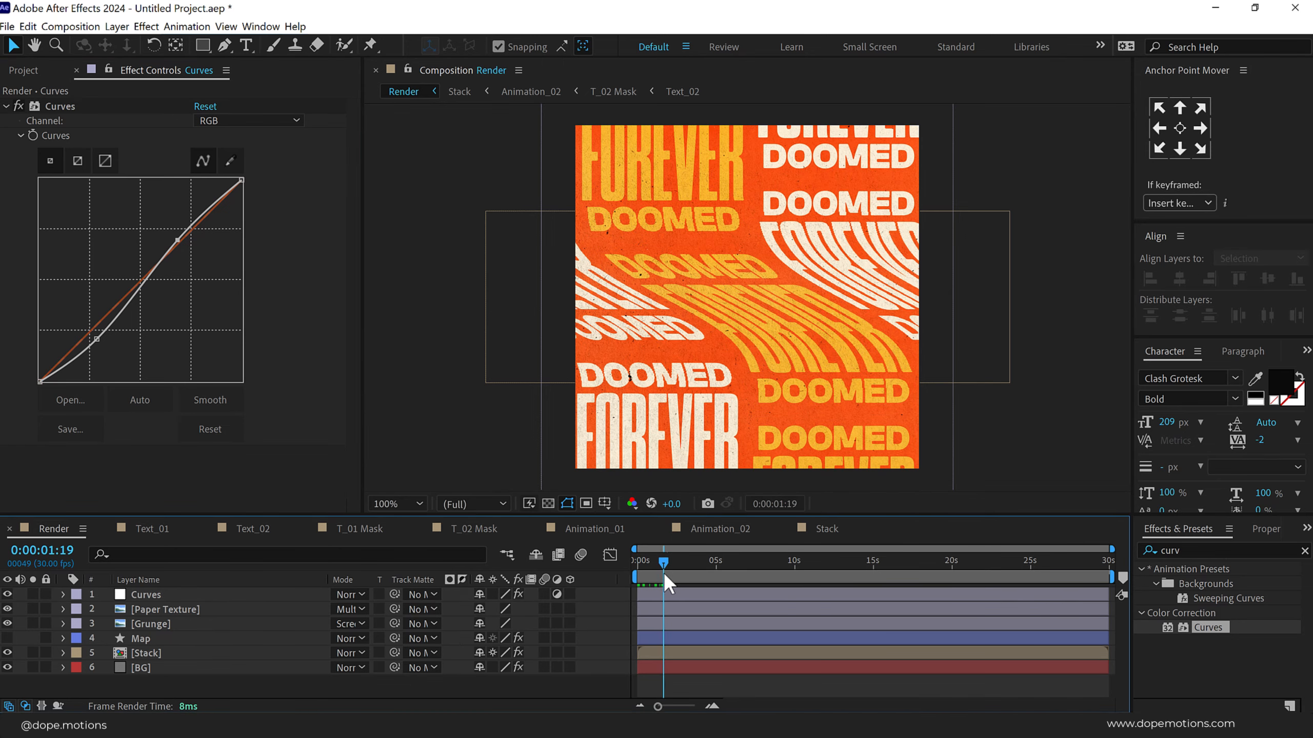
scroll(818, 297, up, 1)
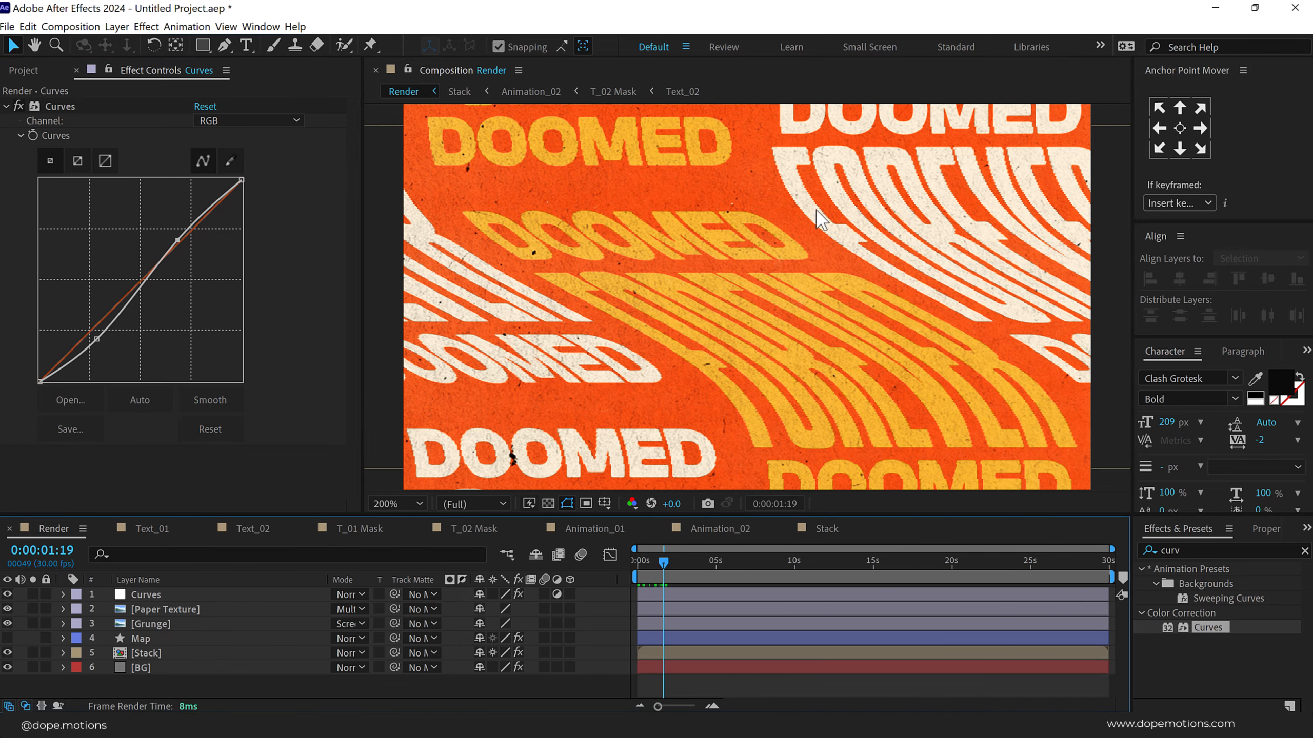
click(29, 73)
click(77, 462)
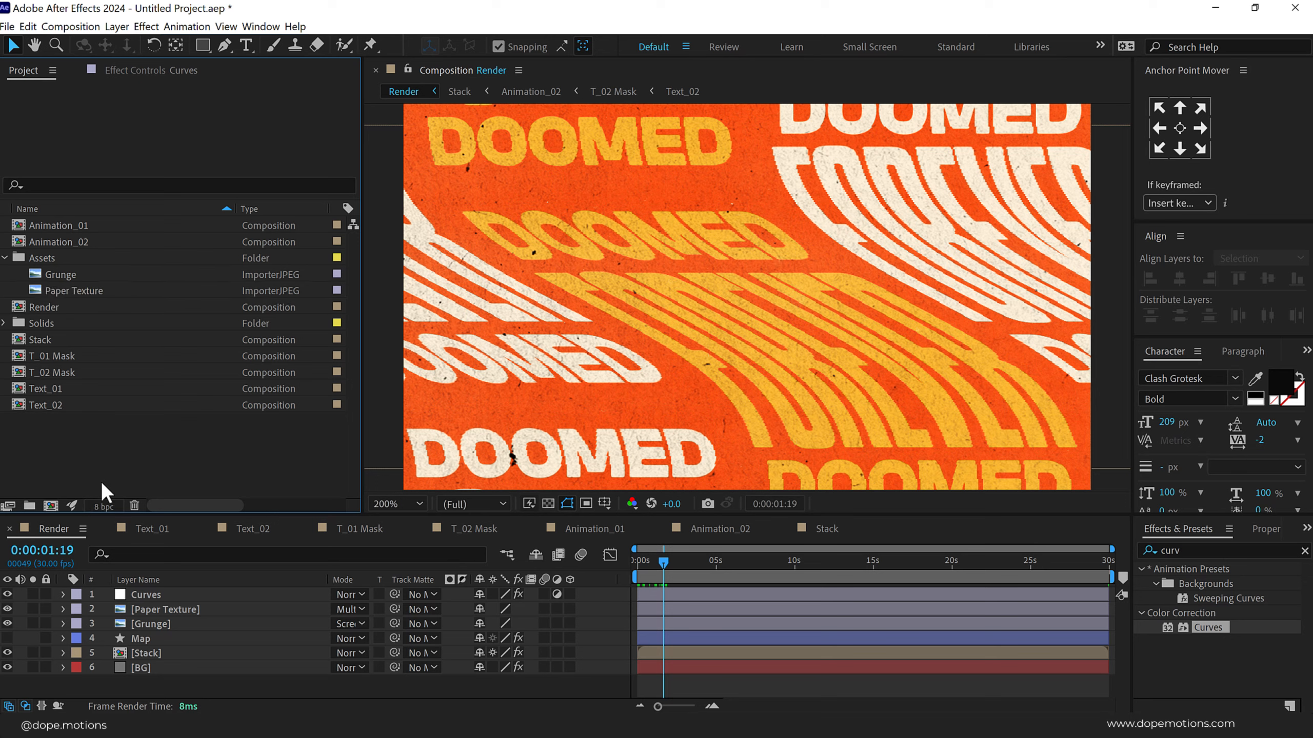
Set the project's color depth to 16 bits per channel.
alt+click(105, 507)
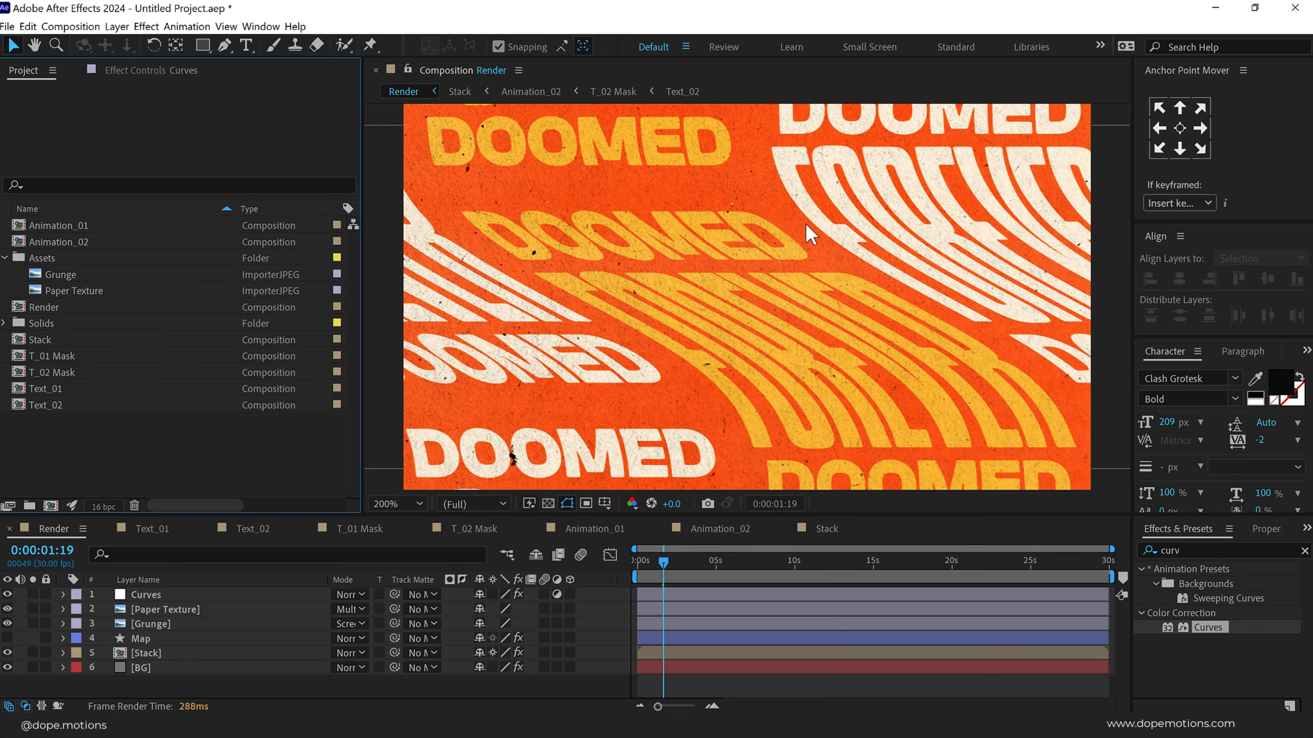
key(comma)
key(comma)
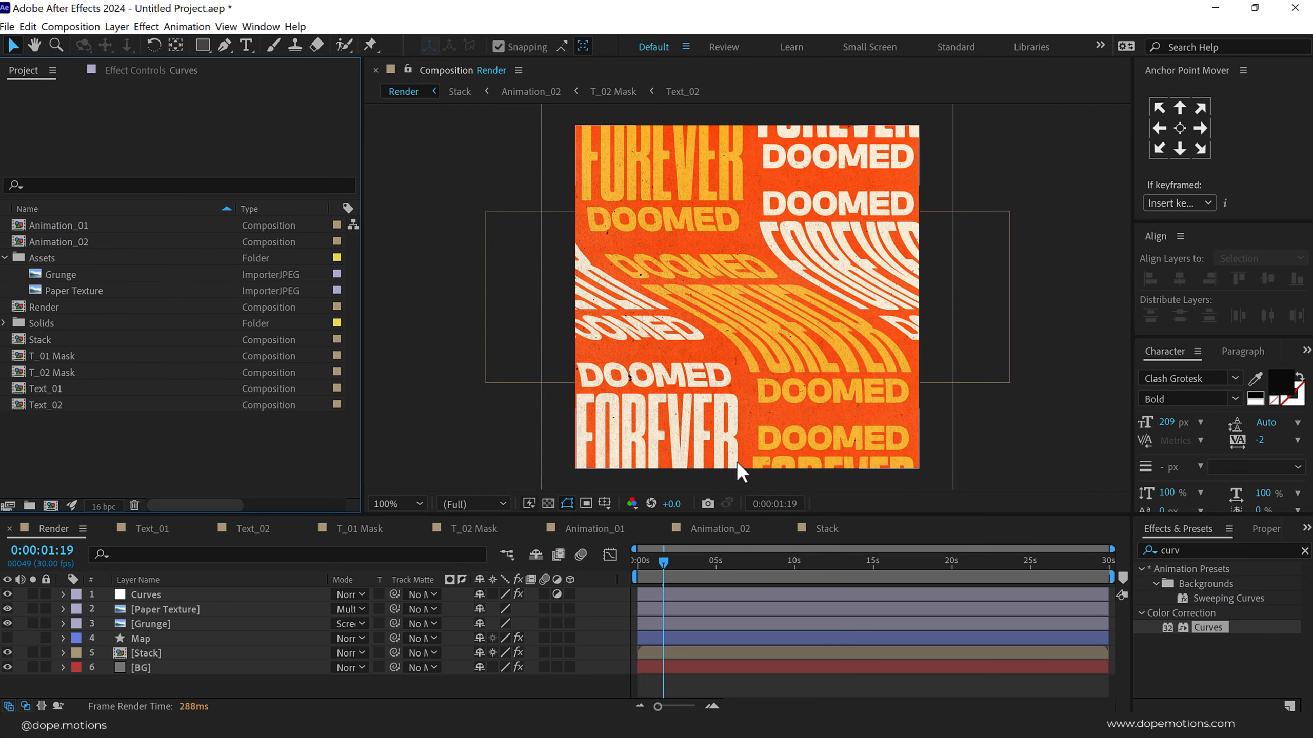
Trim the Render composition's work area so that it ends at 0:00:04:29.
click(1020, 413)
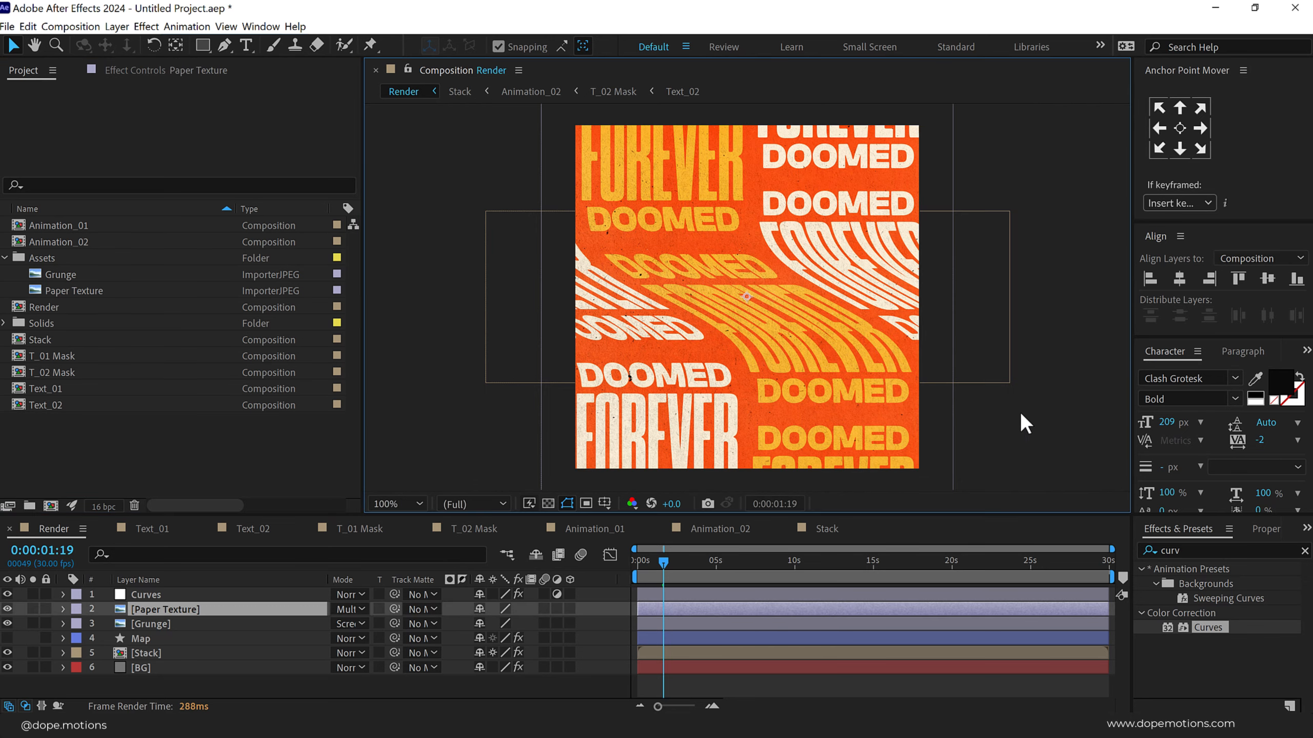
drag(675, 563, 716, 564)
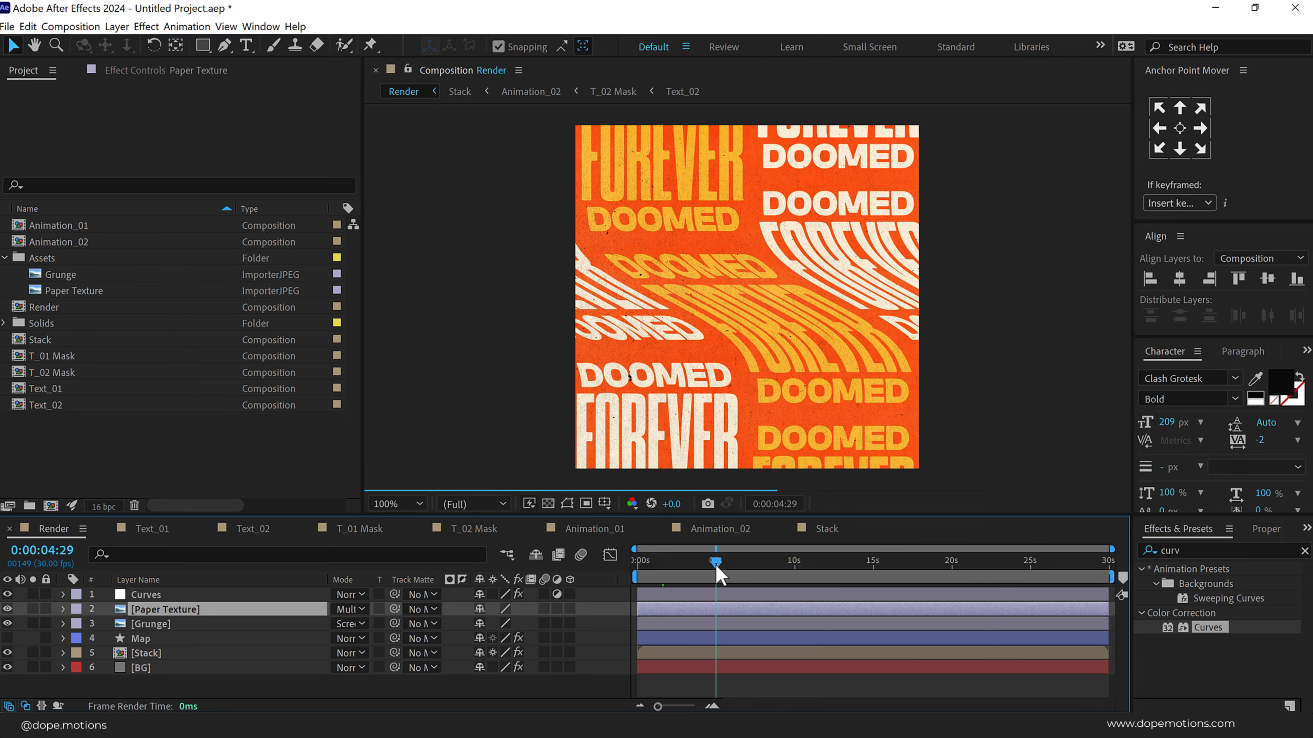
key(n)
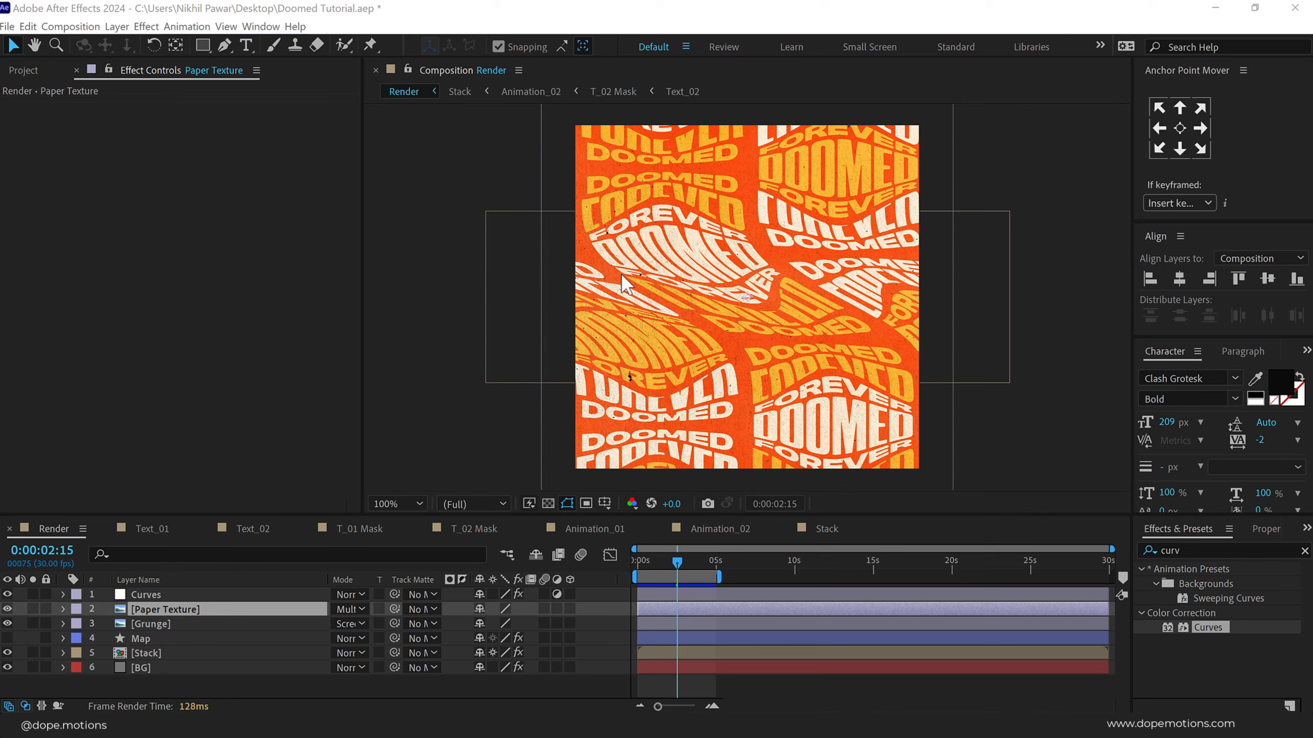
Show the Map layer and lighten the black end stop of its rectangle's Gradient Fill to a dark gray, about 161616.
click(7, 638)
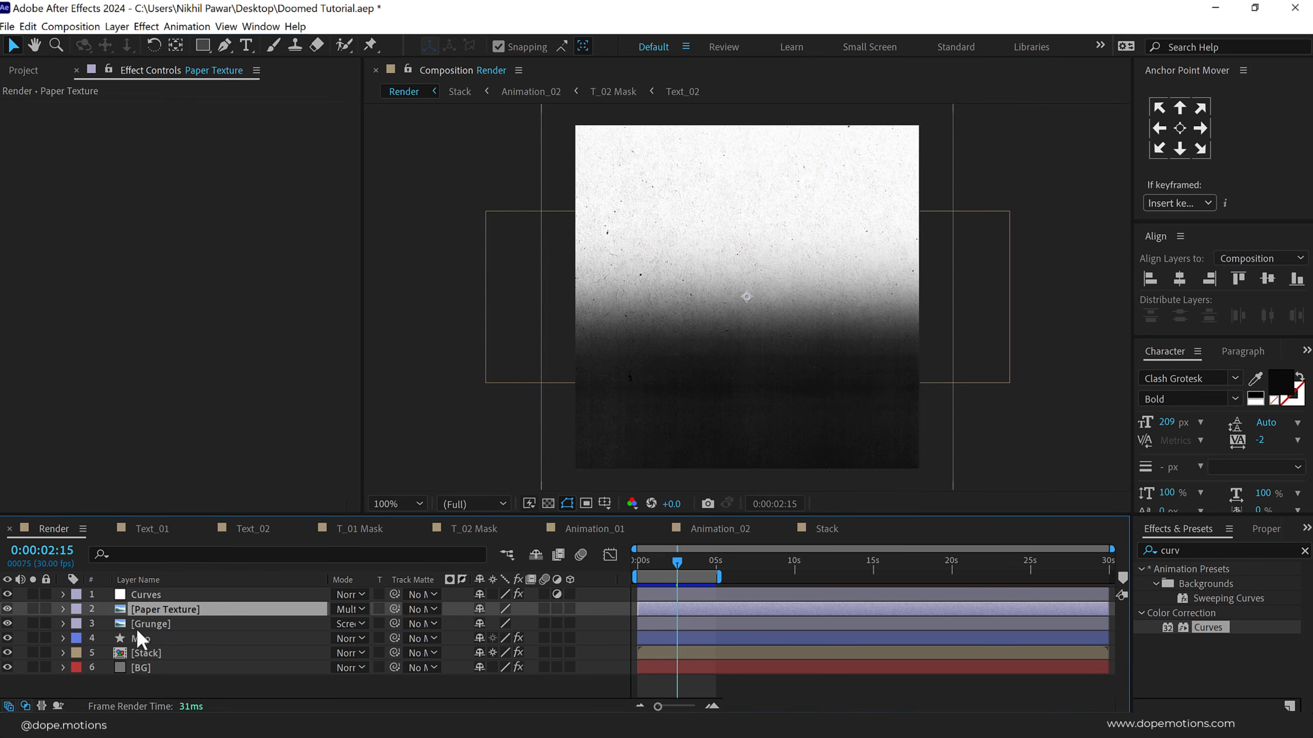
ctrl+click(62, 637)
scroll(157, 636, down, 2)
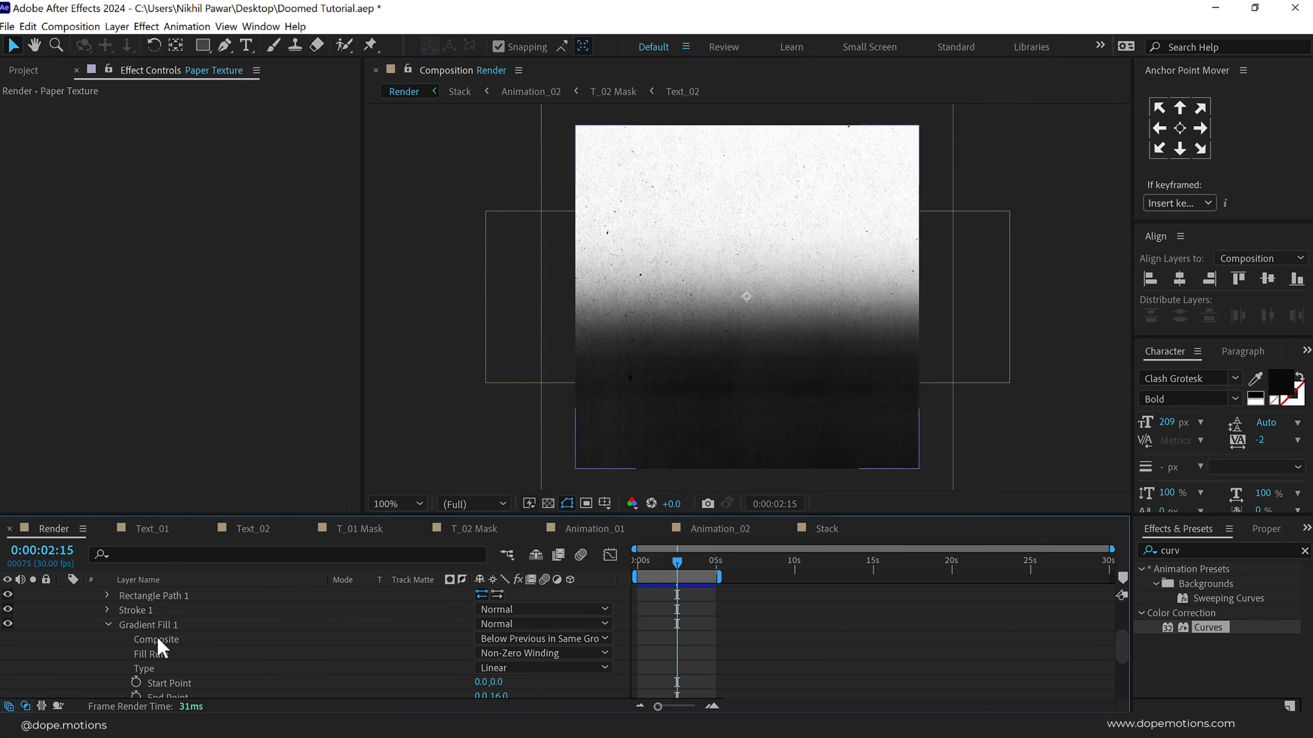
scroll(160, 631, down, 1)
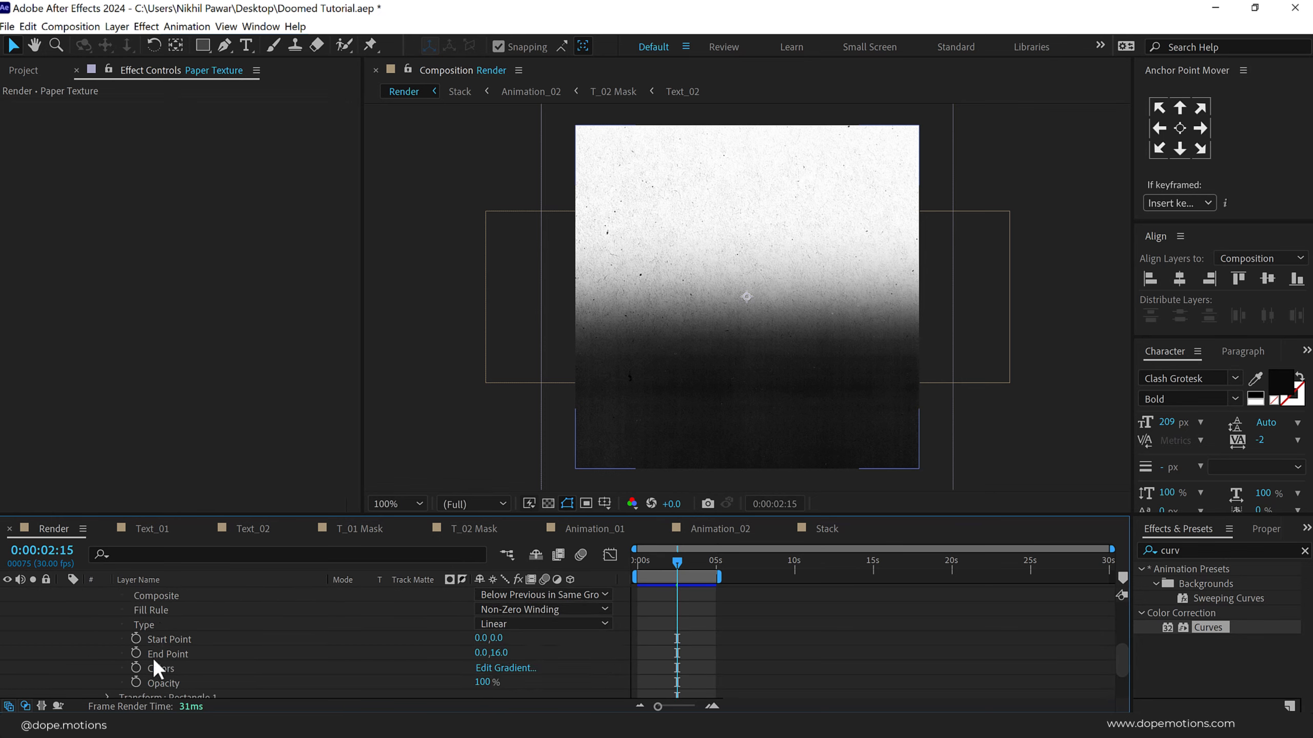
click(506, 668)
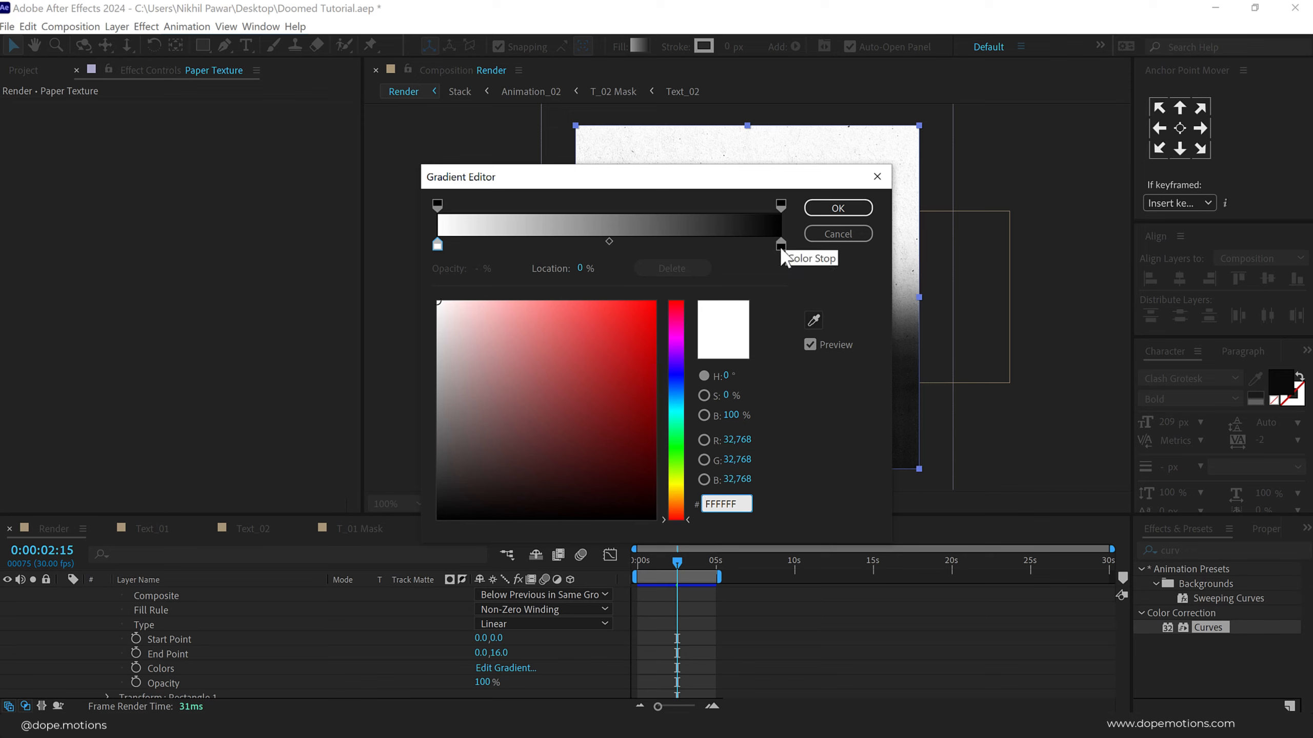
click(781, 247)
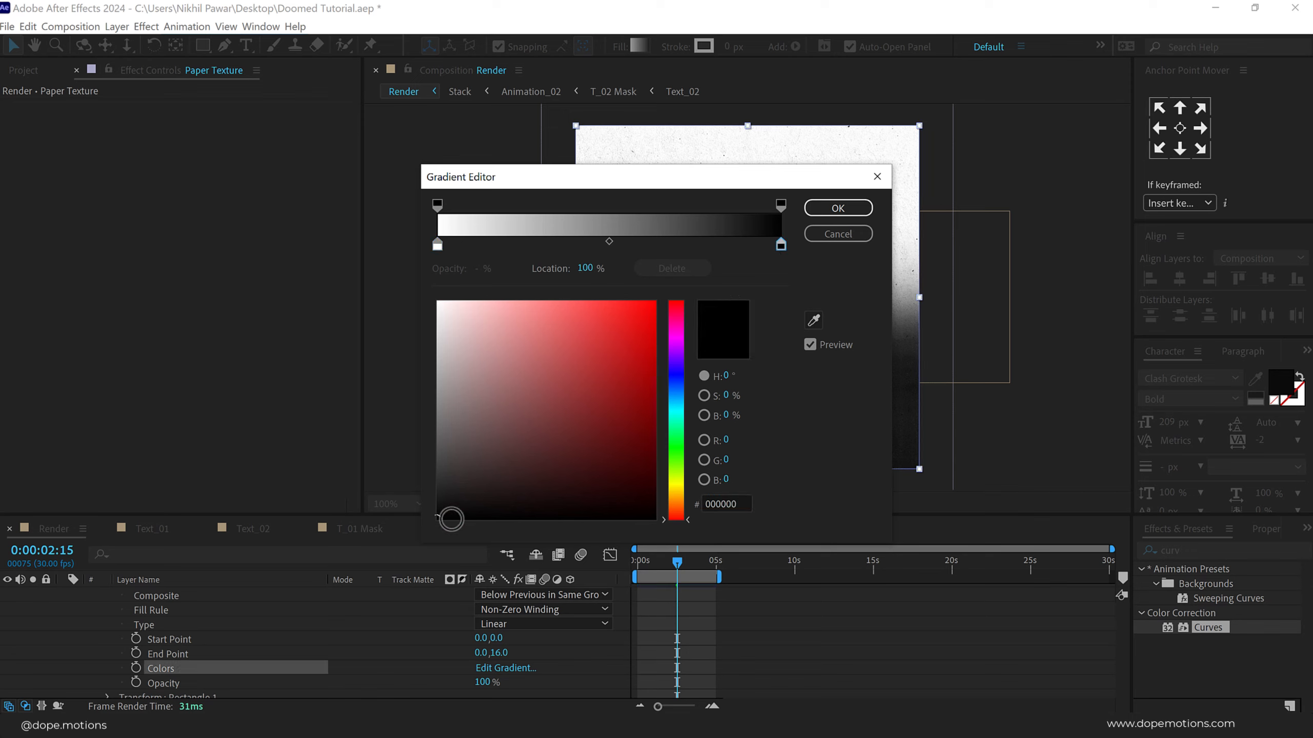
drag(452, 502, 413, 498)
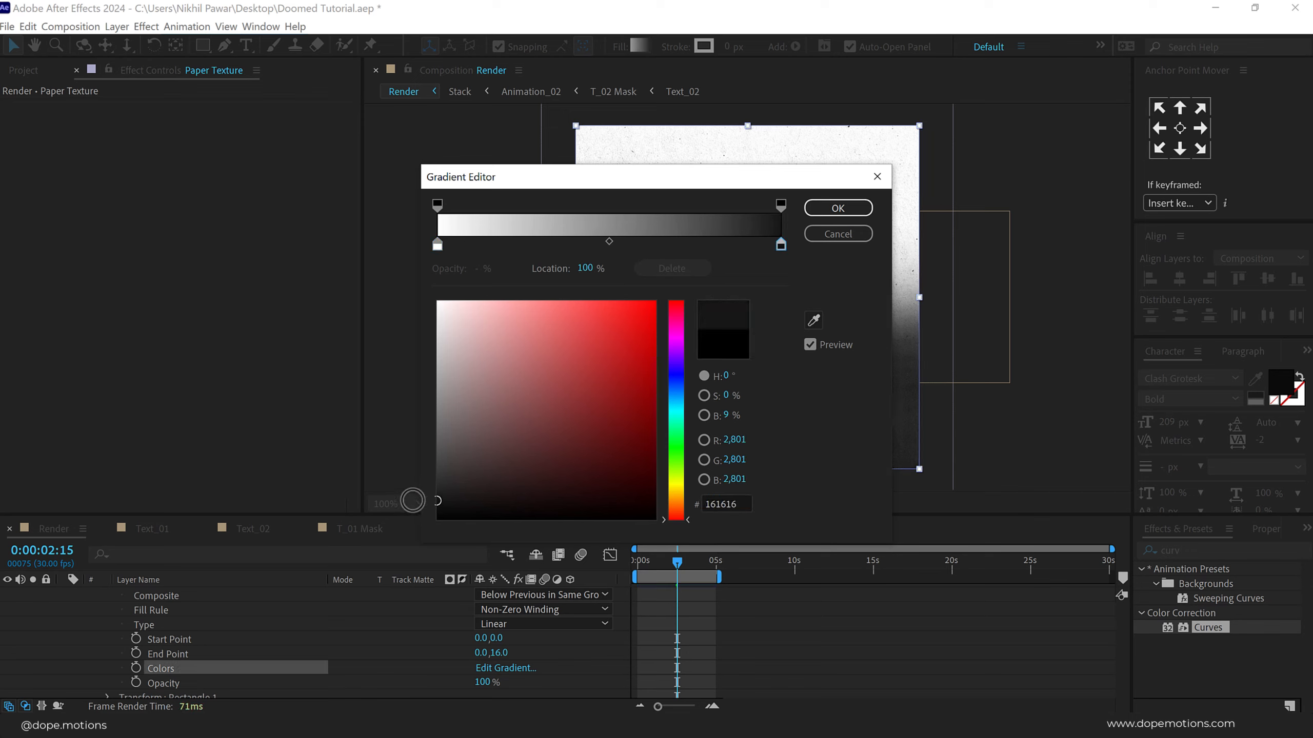
click(836, 234)
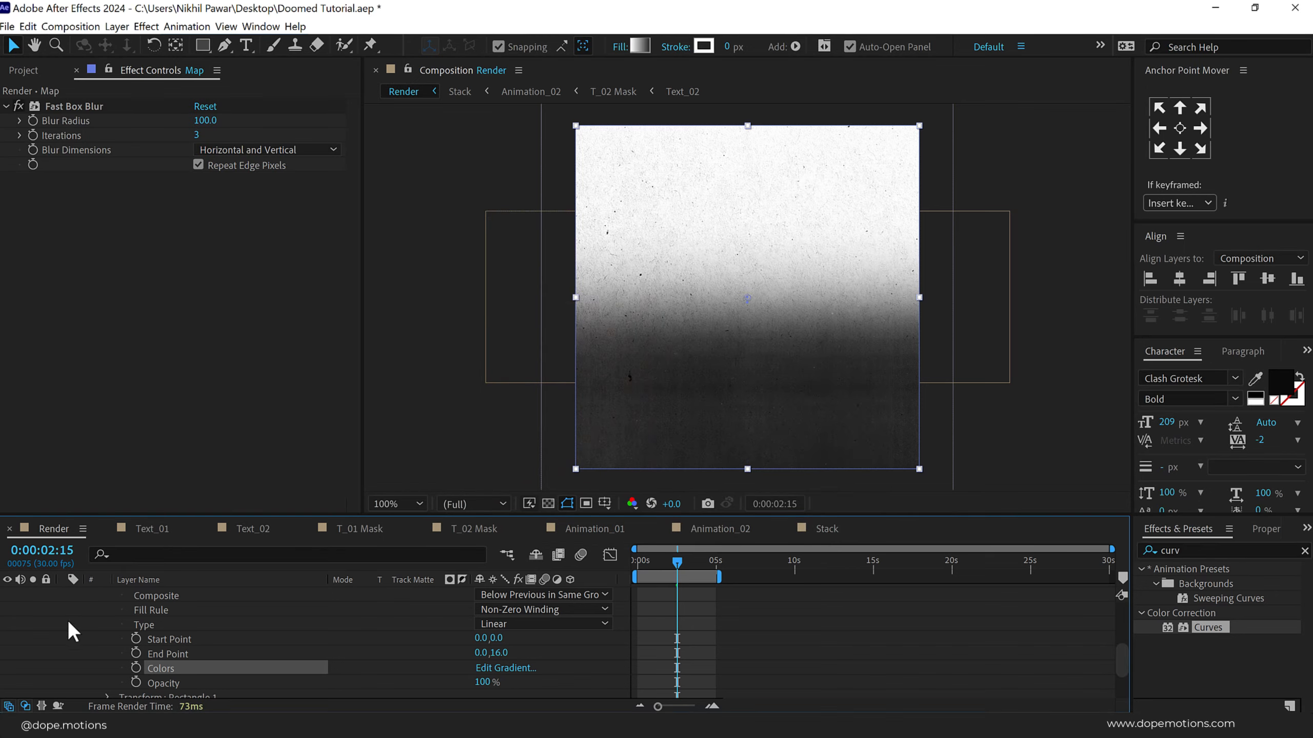
Hide the Map layer and collapse its properties.
scroll(57, 639, up, 3)
click(7, 639)
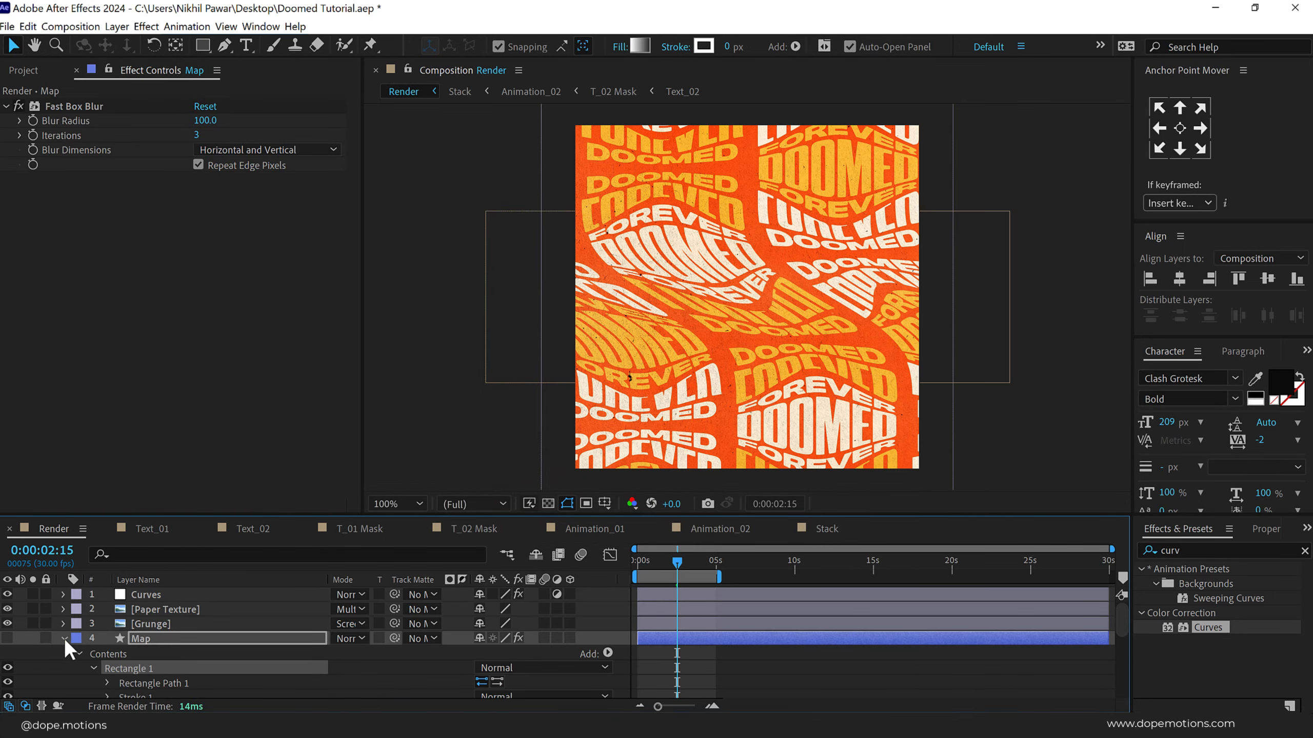
click(64, 639)
Preview the Render animation by playing the work area and scrubbing through its first seconds.
drag(676, 561, 708, 582)
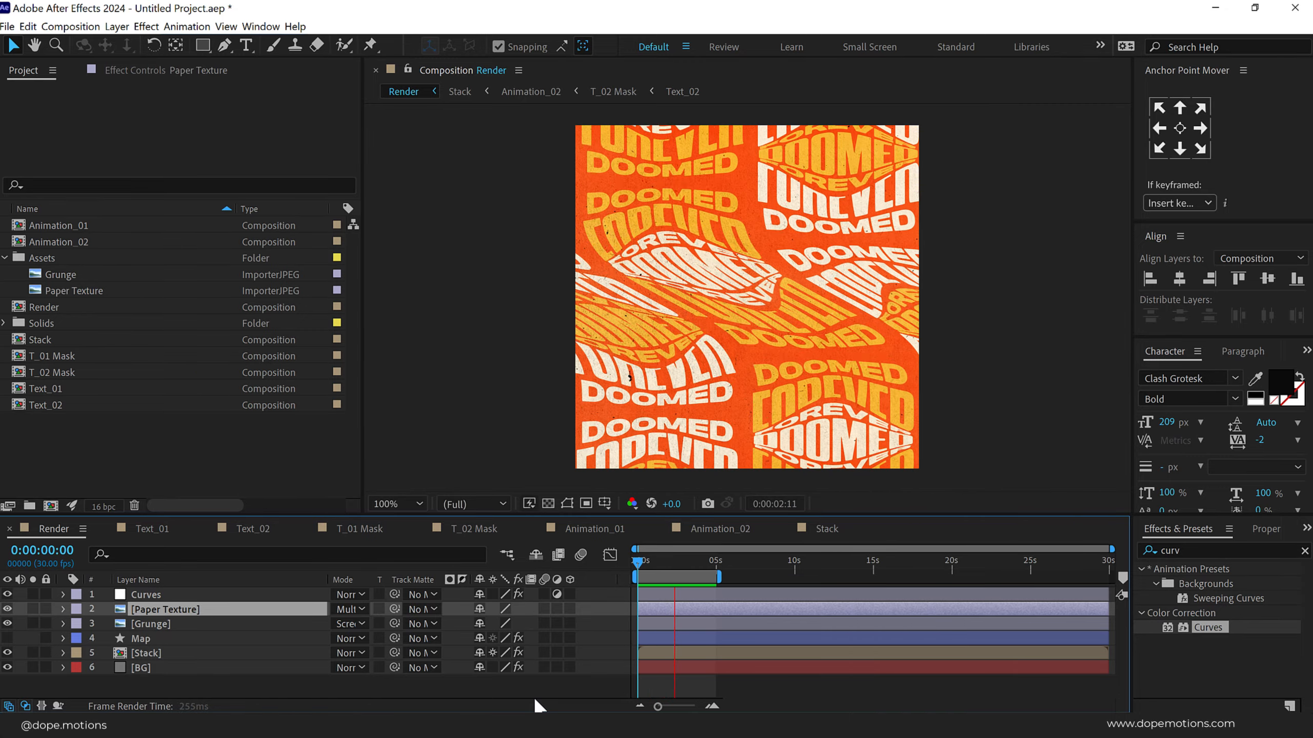
key(space)
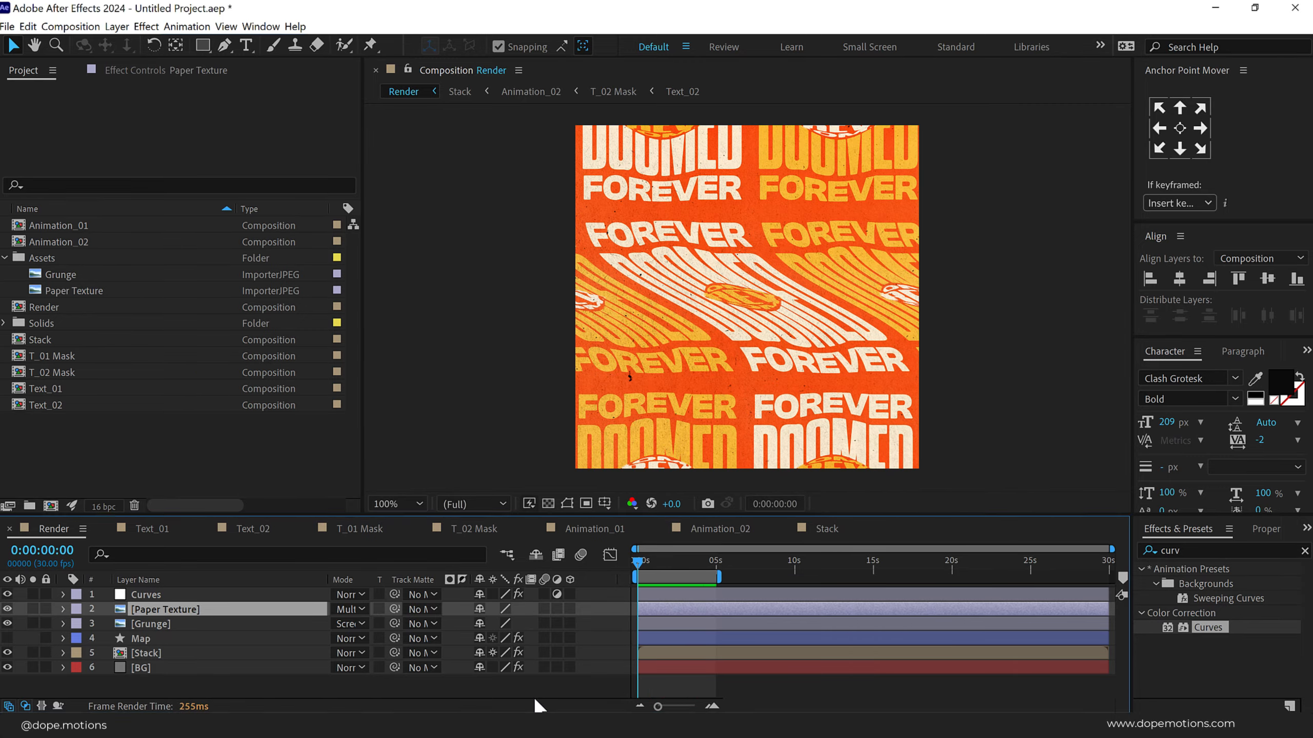
key(space)
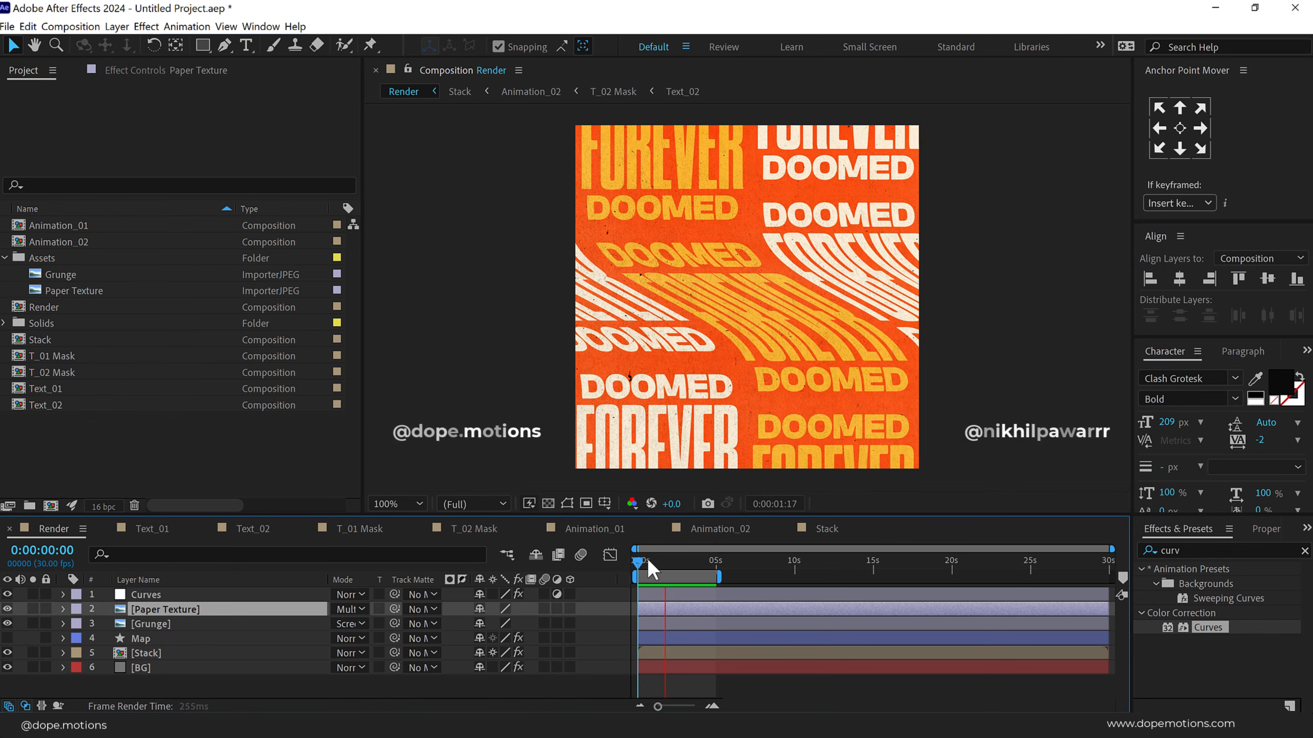
drag(647, 558, 655, 560)
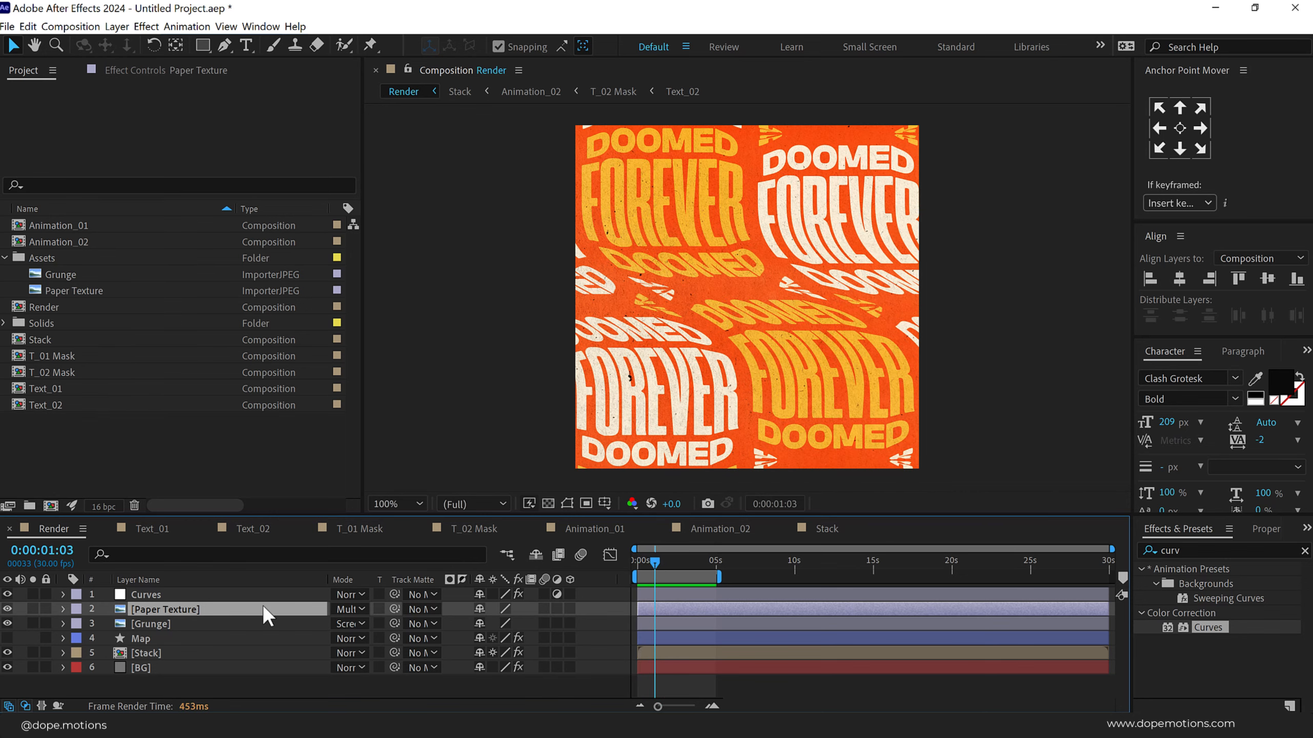